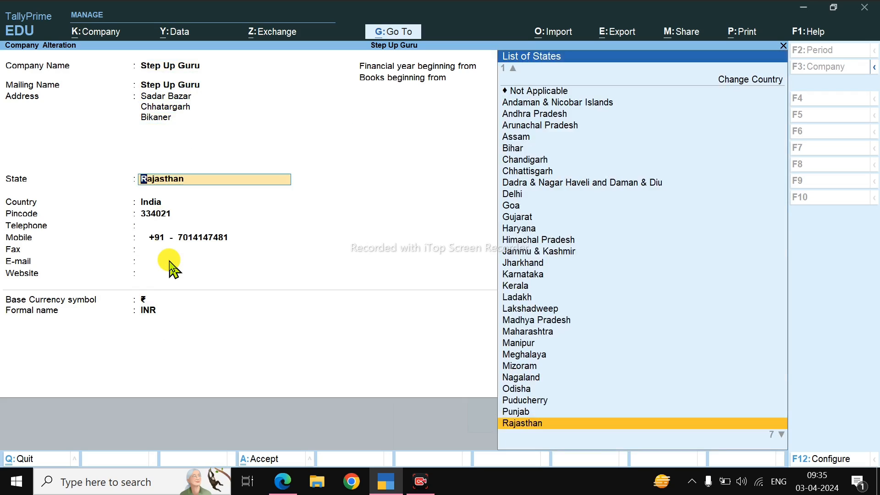
Step: Keep Rajasthan as the state and save the company details of Step Up Guru
{"action": "key", "text": "Return"}
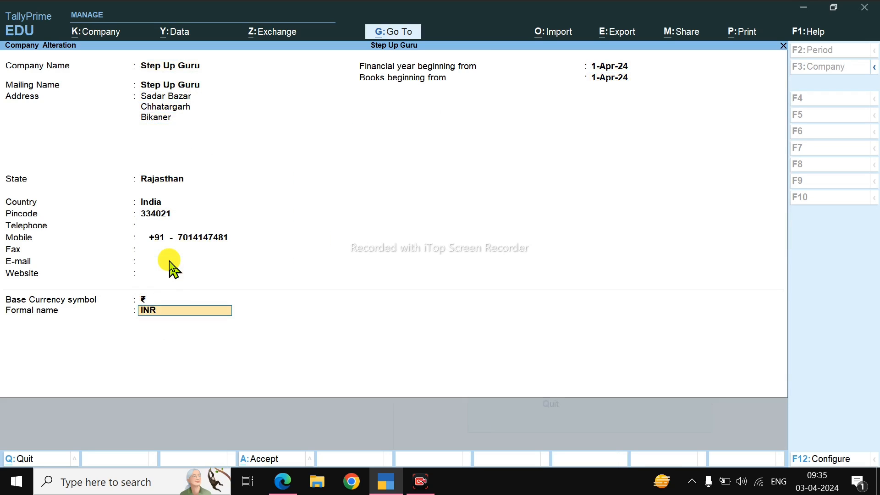
{"action": "key", "text": "Return"}
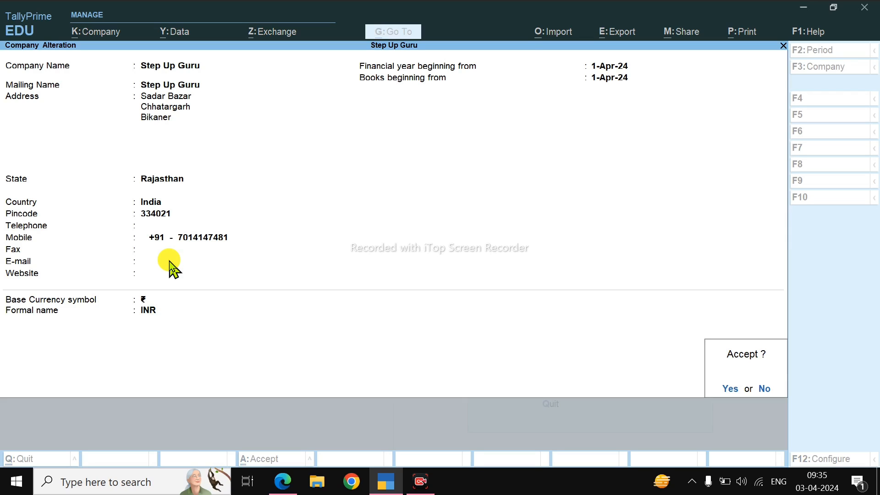
{"action": "key", "text": "Return"}
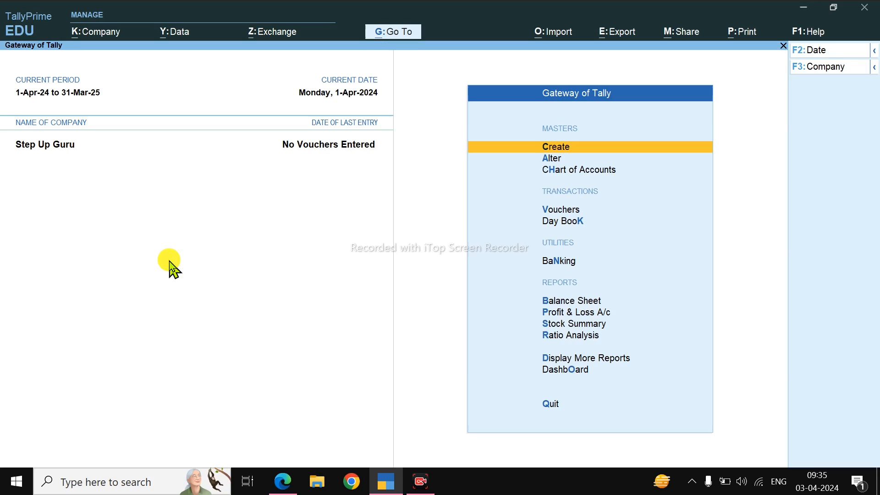
Step: Open the company's GST details from the company features and keep Composition as the registration type
{"action": "left_click", "coordinate": [94, 39]}
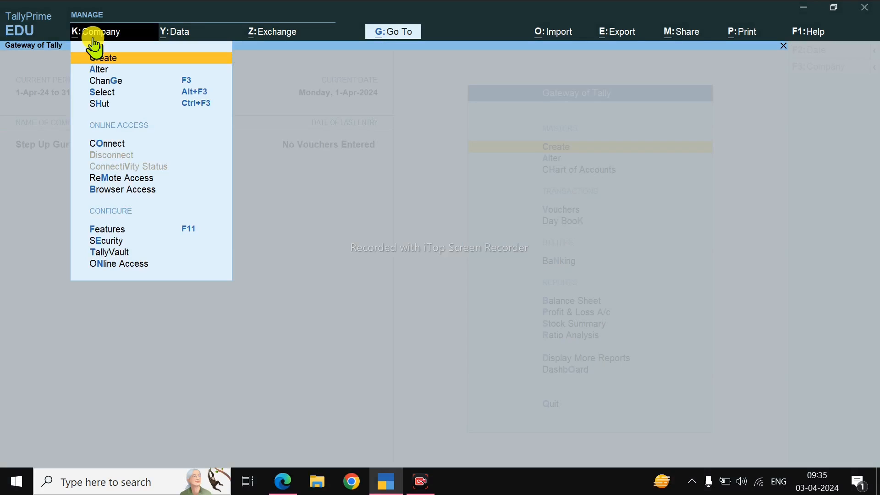
{"action": "key", "text": "F11"}
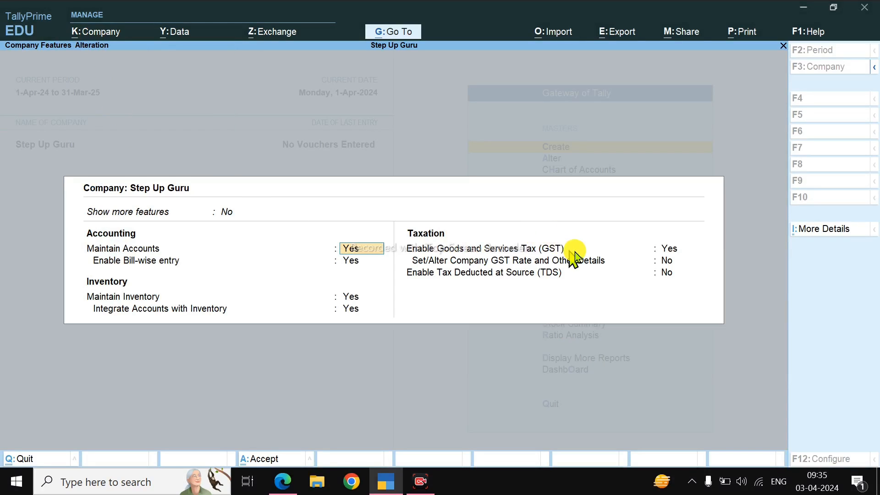
{"action": "left_click", "coordinate": [666, 250]}
{"action": "key", "text": "Return"}
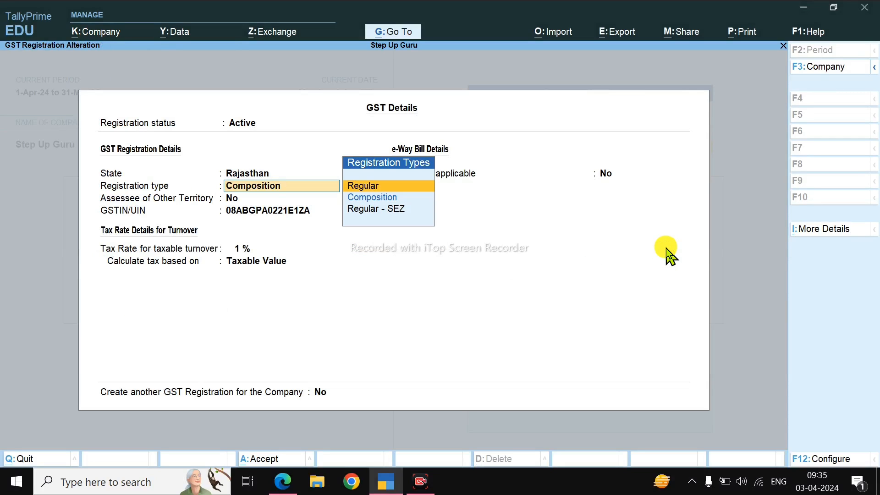
{"action": "left_click", "coordinate": [361, 197]}
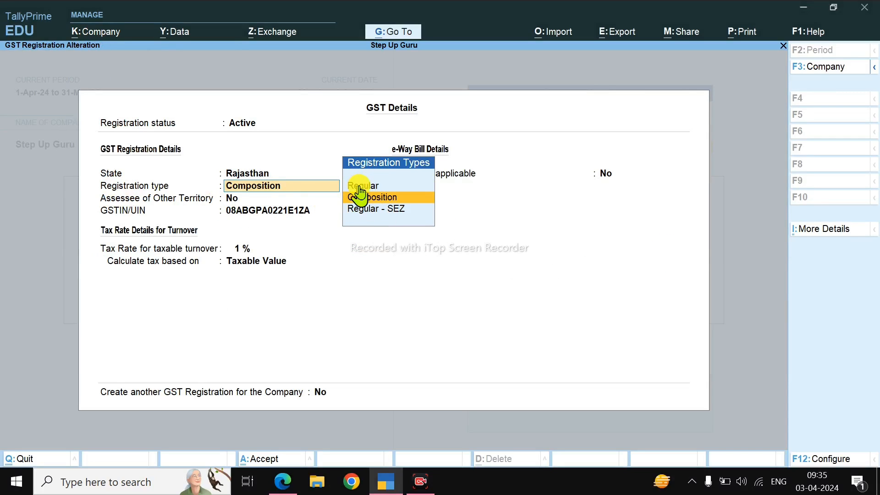
{"action": "left_click", "coordinate": [405, 198]}
{"action": "key", "text": "Return"}
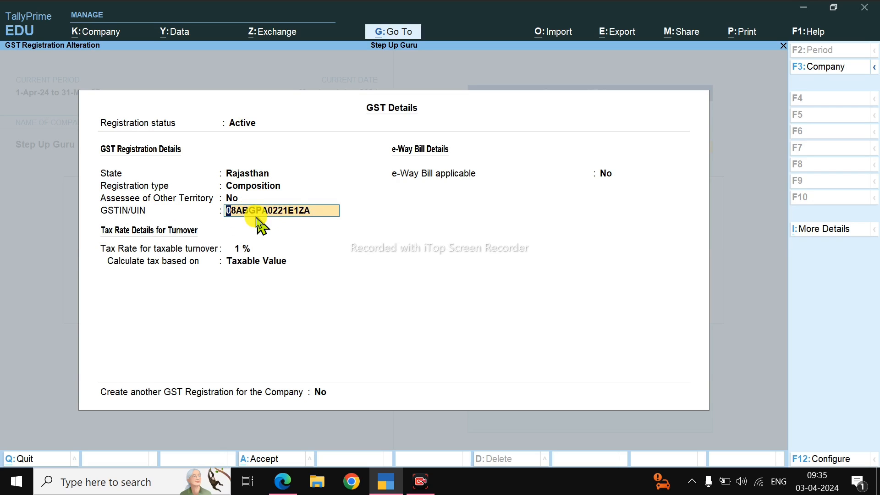
Step: Keep the tax rate for taxable turnover at 1 % and calculate the tax based on Taxable Value
{"action": "key", "text": "Return"}
{"action": "key", "text": "Return"}
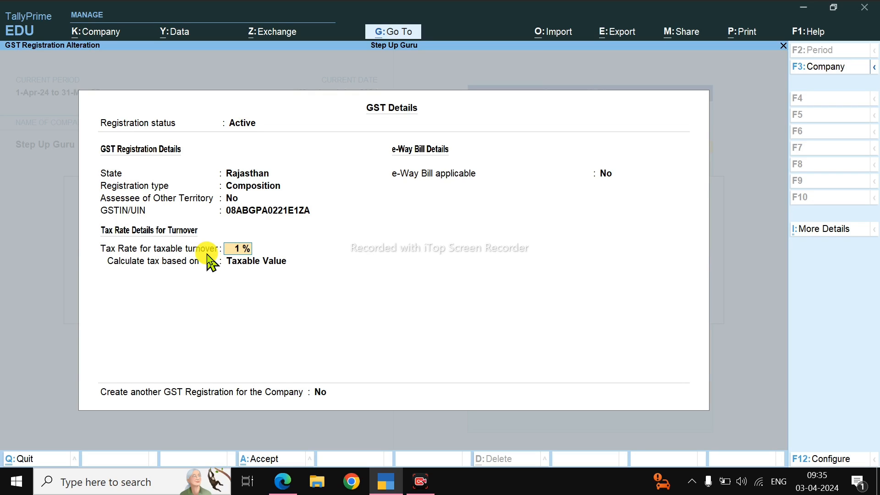
{"action": "left_click", "coordinate": [248, 249]}
{"action": "key", "text": "Return"}
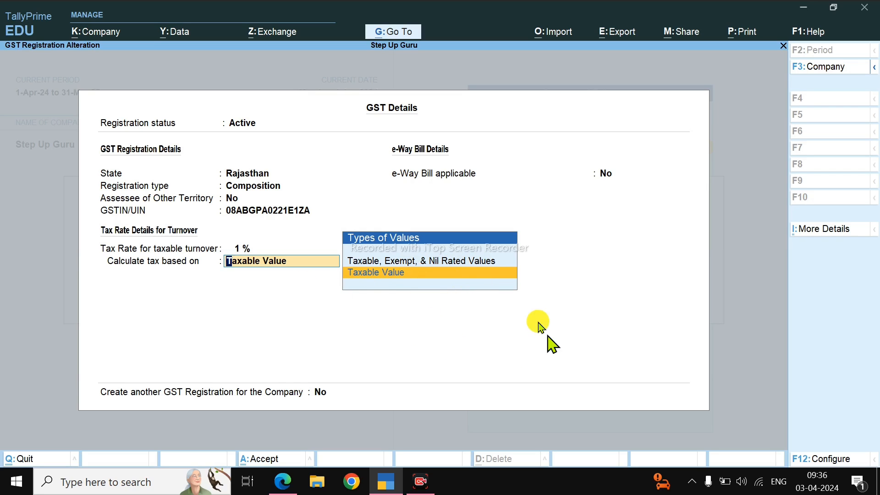
{"action": "left_click", "coordinate": [445, 279]}
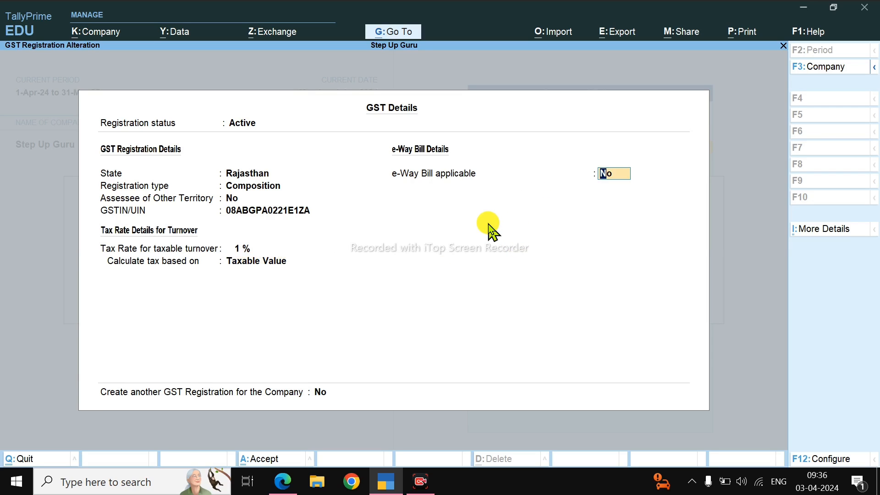
Step: Leave e-Way Bill applicable and TDS set to No and save the company features
{"action": "key", "text": "Return"}
{"action": "key", "text": "Return"}
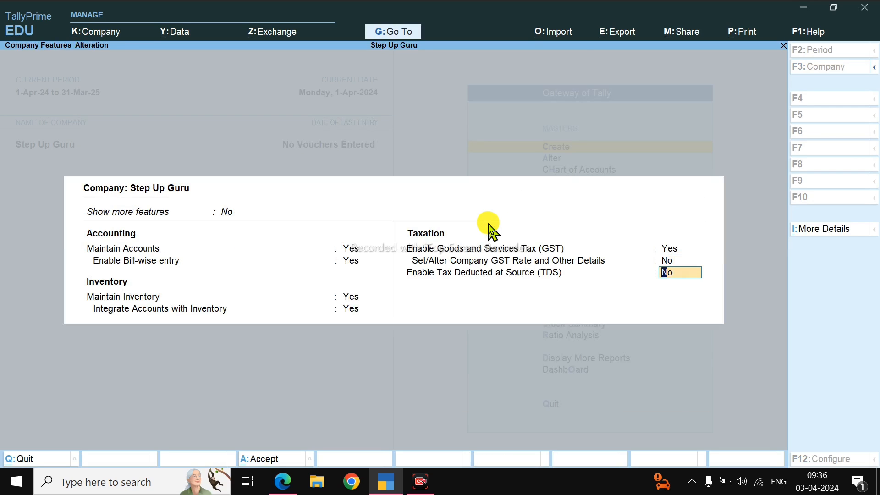
{"action": "key", "text": "Return"}
{"action": "key", "text": "Return"}
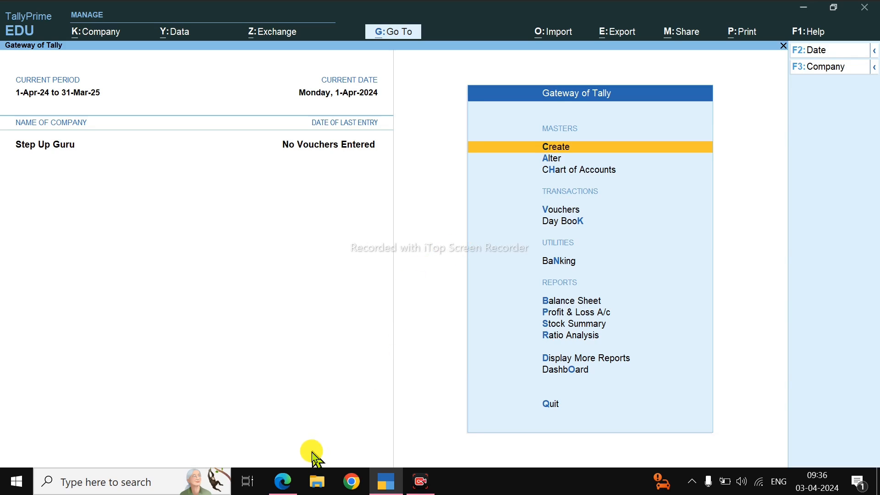
Step: Switch to COMPOSITION ALL BILL.pdf in Edge and examine the H.K COMPUTERS tax invoice's header, items and totals
{"action": "left_click", "coordinate": [284, 480]}
{"action": "left_click", "coordinate": [256, 14]}
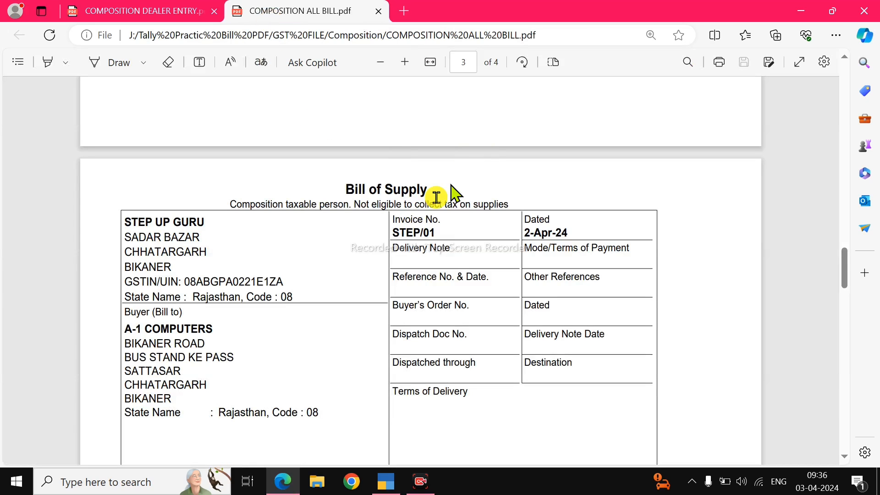
{"action": "scroll", "coordinate": [421, 207], "scroll_direction": "up", "scroll_amount": 10}
{"action": "scroll", "coordinate": [432, 204], "scroll_direction": "up", "scroll_amount": 10}
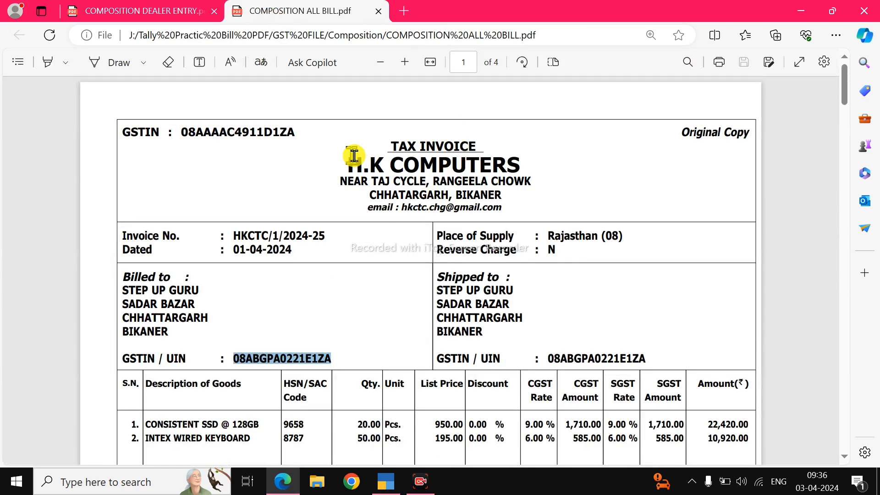
{"action": "scroll", "coordinate": [359, 290], "scroll_direction": "down", "scroll_amount": 3}
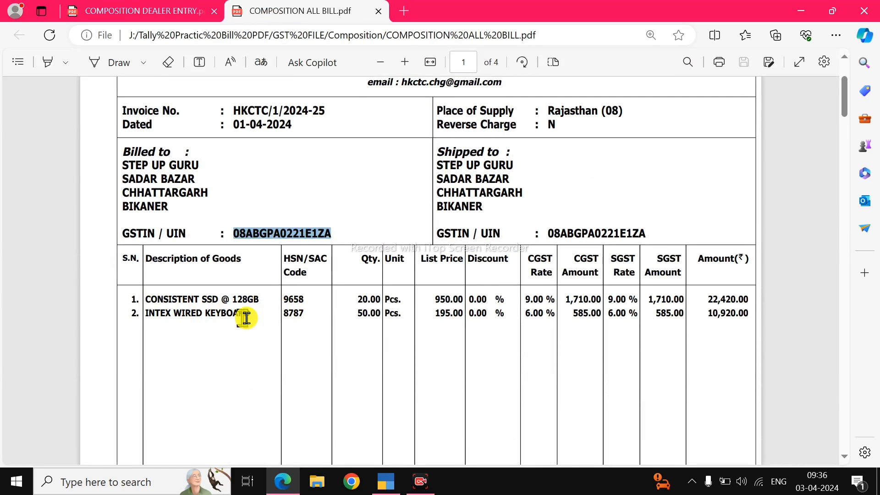
{"action": "scroll", "coordinate": [303, 281], "scroll_direction": "up", "scroll_amount": 3}
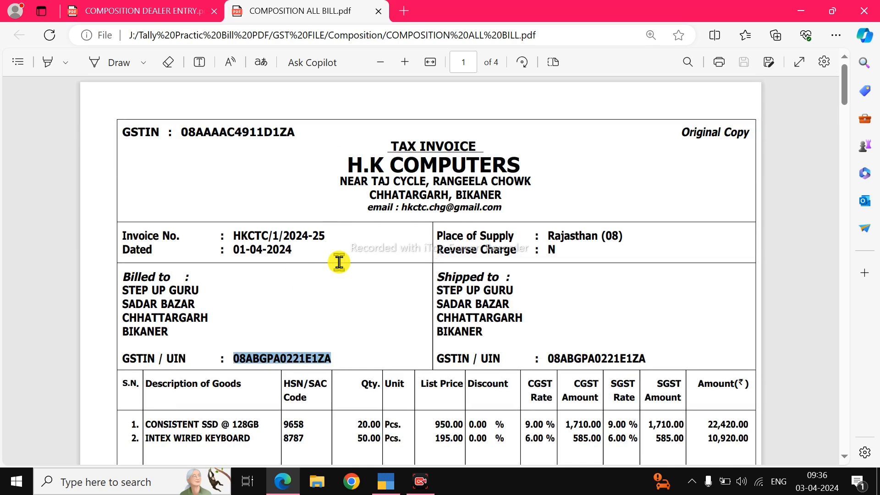
{"action": "scroll", "coordinate": [402, 259], "scroll_direction": "down", "scroll_amount": 3}
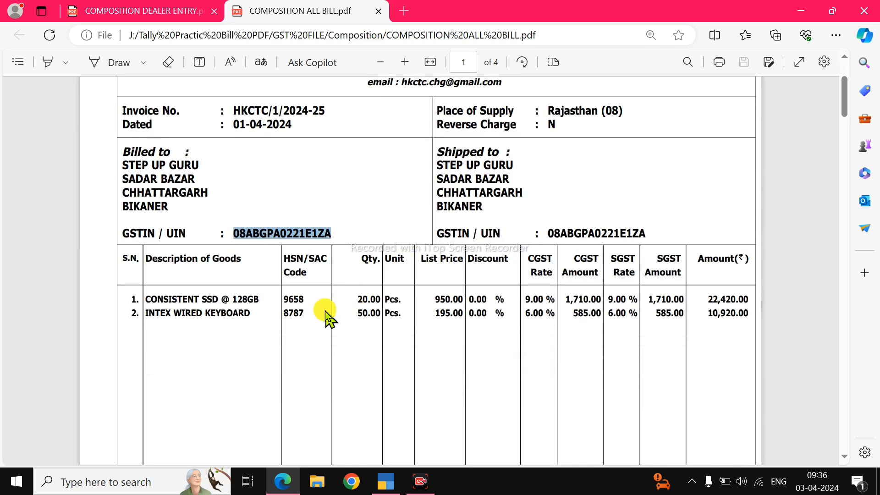
{"action": "scroll", "coordinate": [487, 303], "scroll_direction": "down", "scroll_amount": 5}
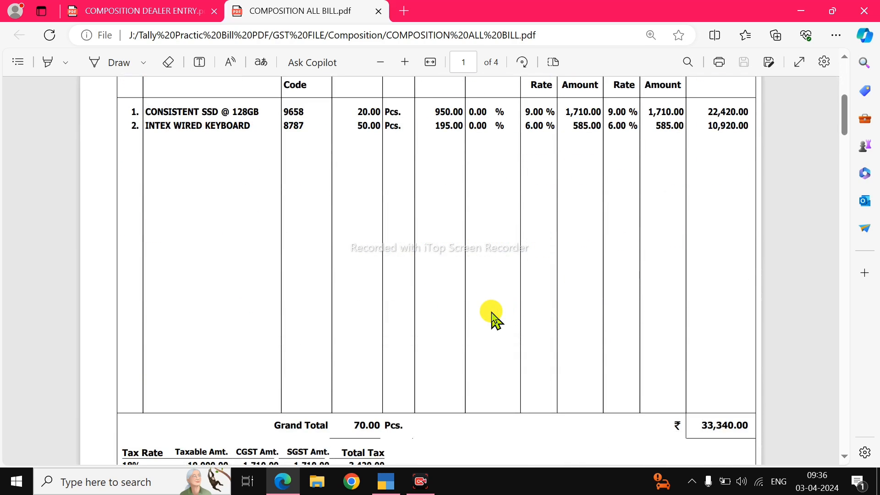
{"action": "scroll", "coordinate": [491, 319], "scroll_direction": "down", "scroll_amount": 3}
{"action": "scroll", "coordinate": [468, 367], "scroll_direction": "up", "scroll_amount": 10}
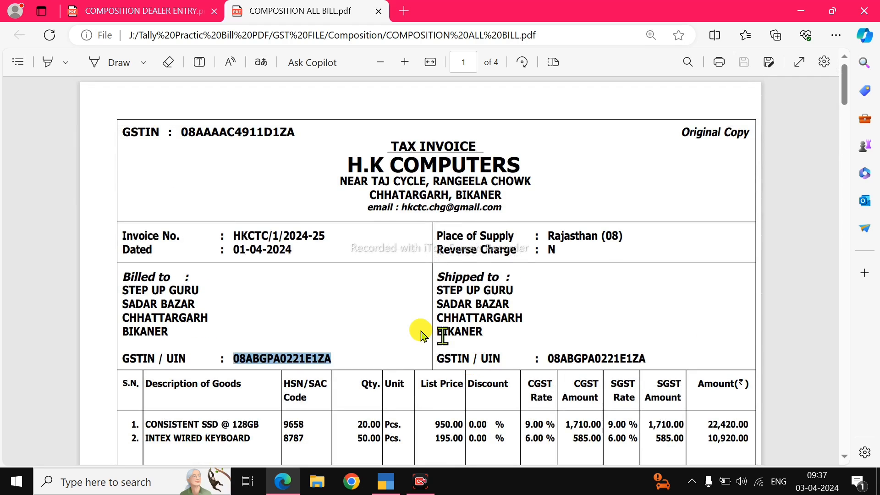
{"action": "scroll", "coordinate": [418, 334], "scroll_direction": "down", "scroll_amount": 2}
{"action": "scroll", "coordinate": [421, 319], "scroll_direction": "up", "scroll_amount": 2}
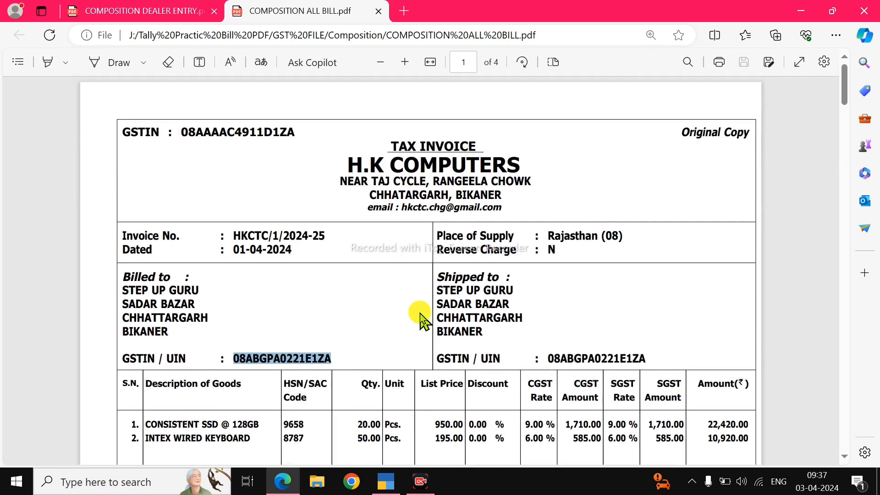
{"action": "left_click", "coordinate": [286, 241]}
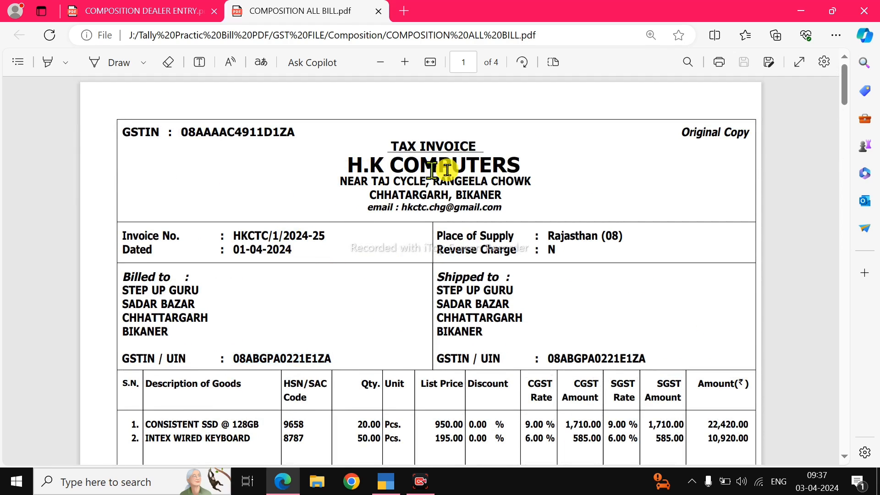
Step: Close the COMPOSITION DEALER ENTRY PDF and switch back to TallyPrime
{"action": "key", "text": "ctrl+shift+Tab"}
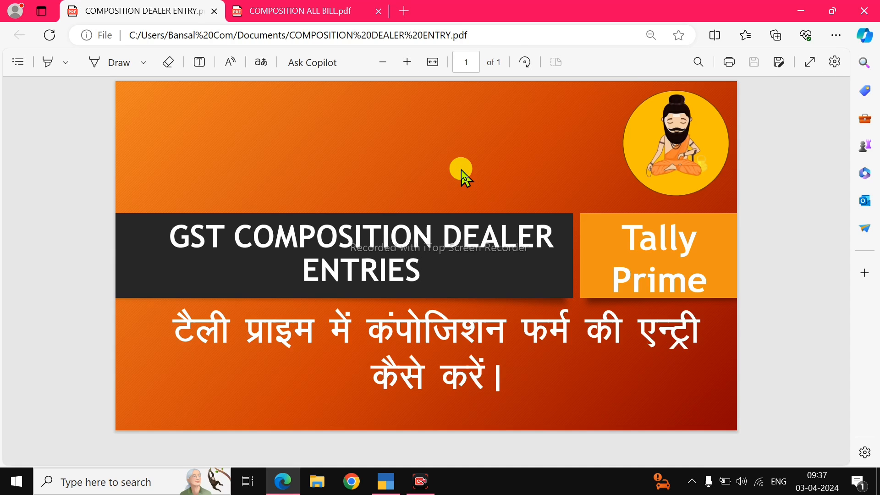
{"action": "left_click", "coordinate": [214, 11]}
{"action": "key", "text": "alt+Tab"}
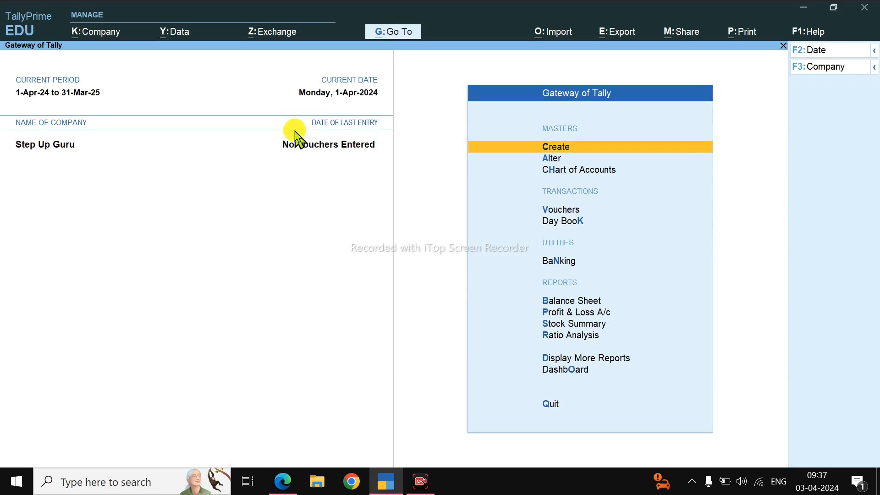
Step: Open a new purchase voucher
{"action": "key", "text": "Down"}
{"action": "key", "text": "Down"}
{"action": "key", "text": "Down"}
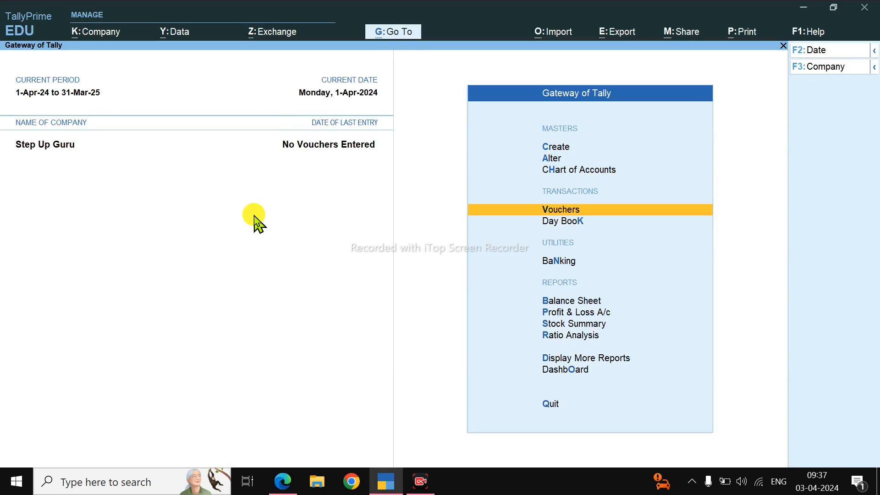
{"action": "key", "text": "Return"}
{"action": "key", "text": "F9"}
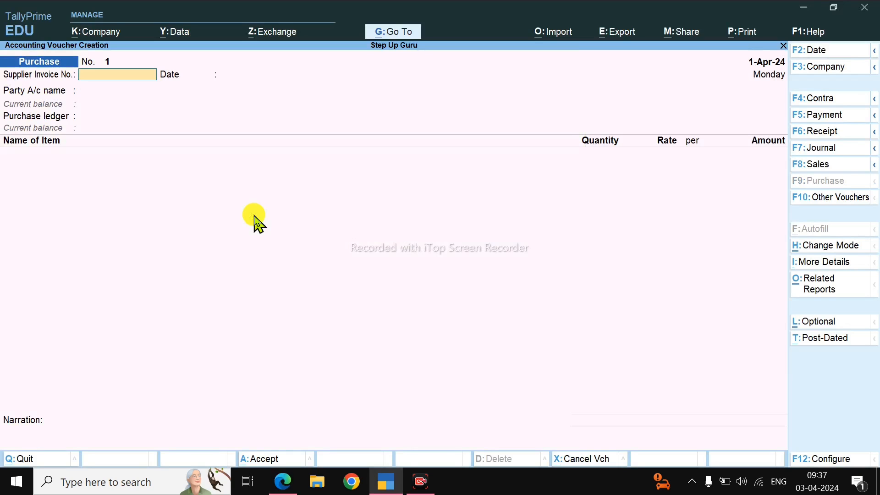
Step: Copy the invoice number from the H.K COMPUTERS bill into the voucher's supplier invoice number and accept 1-Apr-24 as its date
{"action": "key", "text": "alt+Tab"}
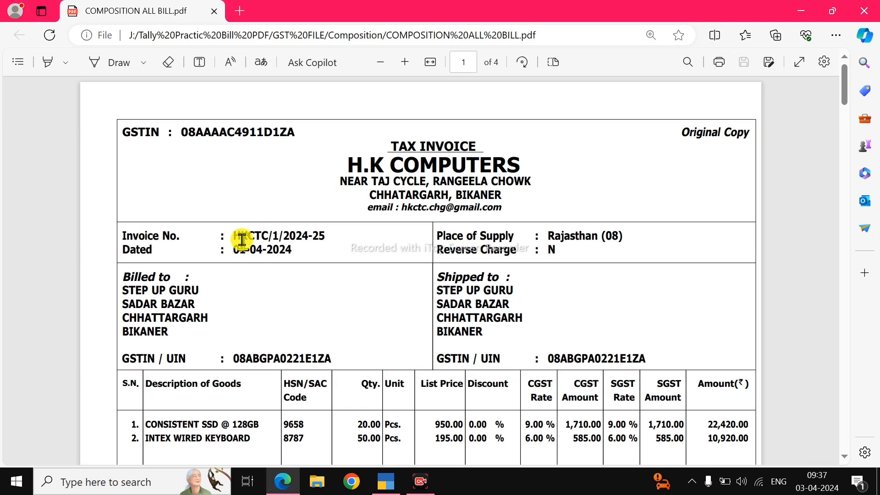
{"action": "left_click_drag", "start_coordinate": [233, 236], "coordinate": [314, 220]}
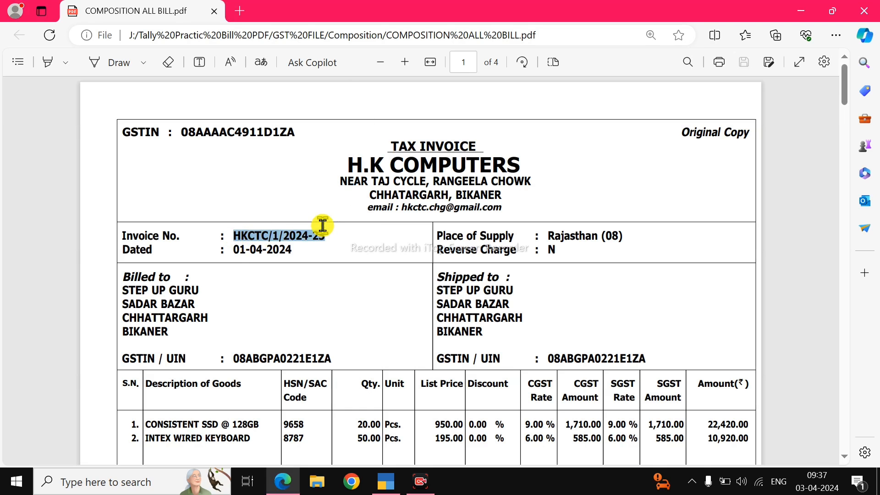
{"action": "key", "text": "ctrl+c"}
{"action": "key", "text": "alt+Tab"}
{"action": "key", "text": "ctrl+v"}
{"action": "key", "text": "Return"}
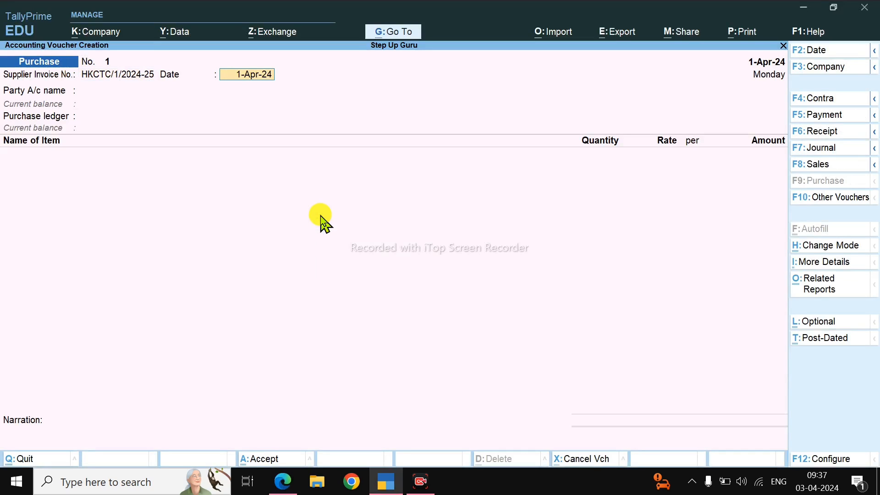
{"action": "key", "text": "Return"}
Step: Start a new party ledger named H.K COMPUTERS, copied from the bill, under the Sundry Creditors group
{"action": "key", "text": "alt+c"}
{"action": "key", "text": "alt+Tab"}
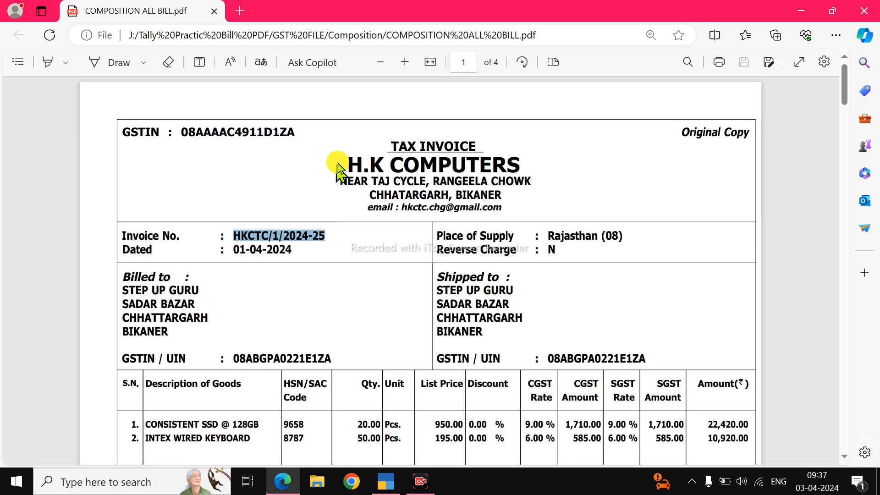
{"action": "left_click_drag", "start_coordinate": [339, 169], "coordinate": [507, 164]}
{"action": "key", "text": "ctrl+c"}
{"action": "key", "text": "alt+Tab"}
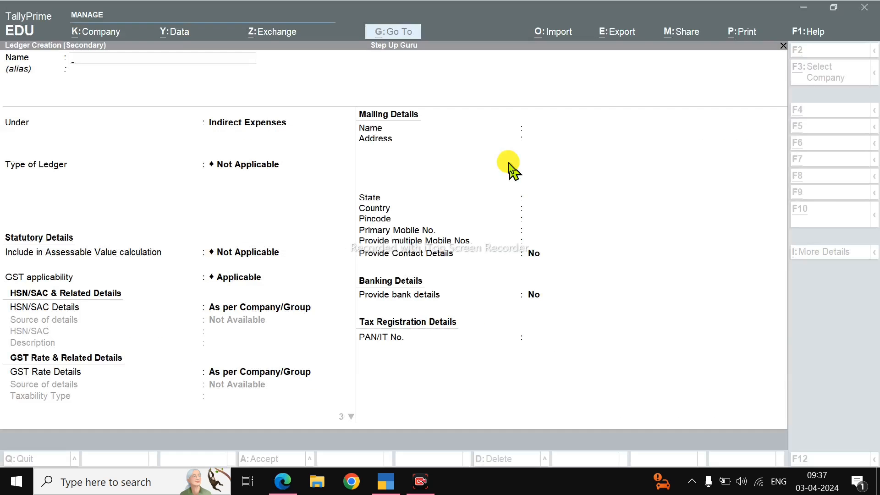
{"action": "key", "text": "ctrl+v"}
{"action": "key", "text": "Return"}
{"action": "type", "text": "Su"}
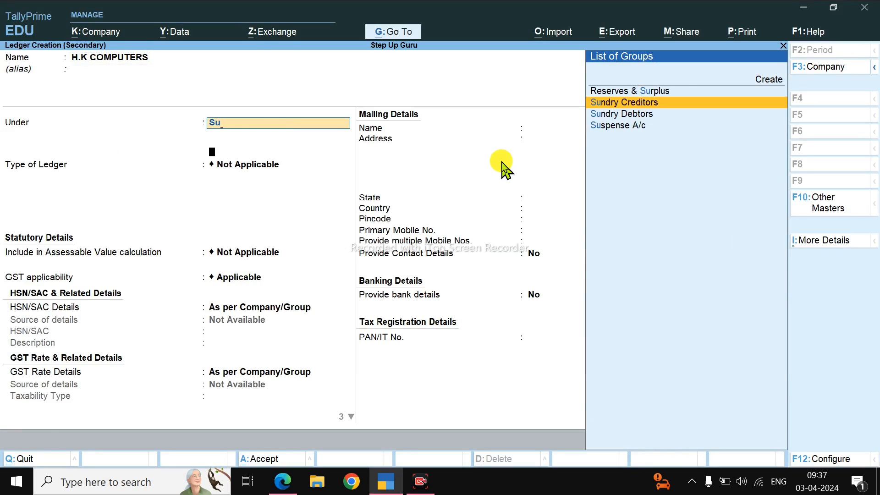
{"action": "key", "text": "Return"}
{"action": "key", "text": "Return"}
{"action": "key", "text": "Return"}
Step: Accept the Sundry Creditors group and mailing name, and copy the first address line from the bill into the ledger's address
{"action": "key", "text": "alt+Tab"}
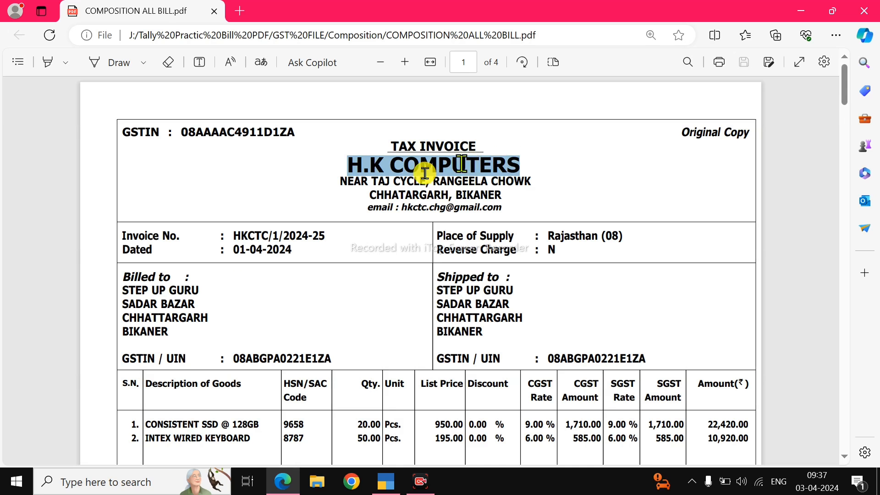
{"action": "left_click_drag", "start_coordinate": [340, 181], "coordinate": [545, 185]}
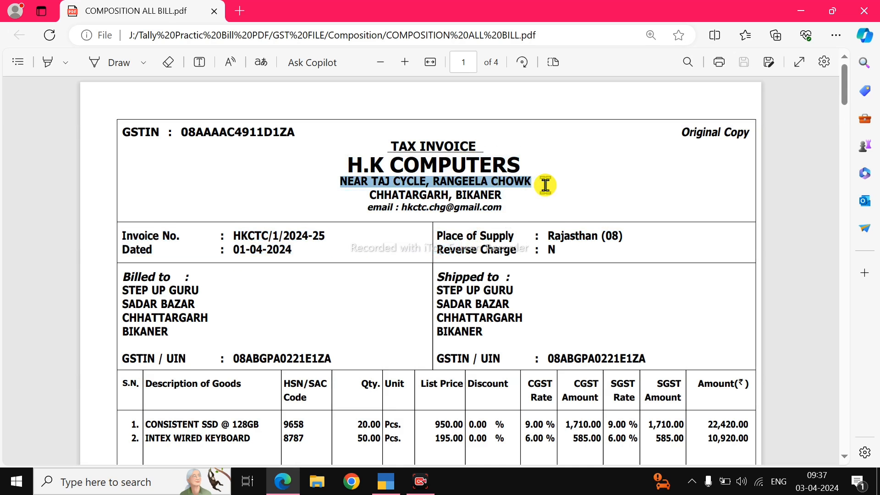
{"action": "key", "text": "ctrl+c"}
{"action": "key", "text": "alt+Tab"}
{"action": "key", "text": "ctrl+v"}
{"action": "key", "text": "alt+Tab"}
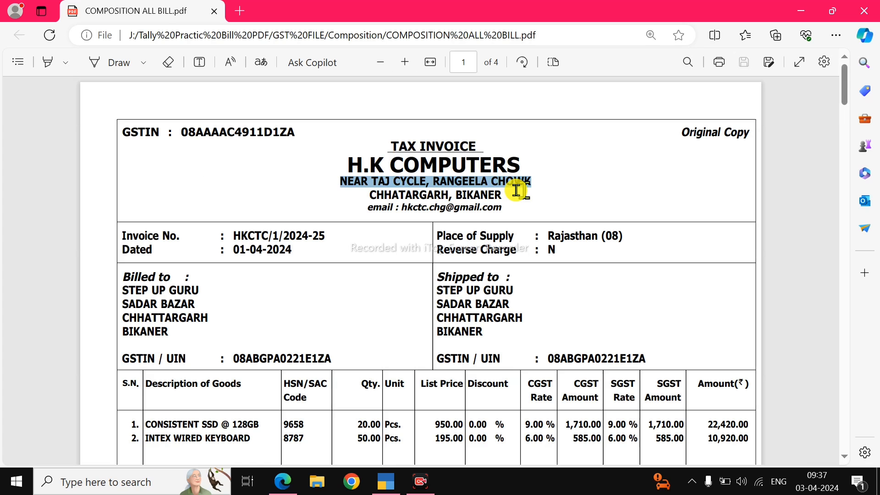
Step: Copy the second address line from the bill into the next line of the ledger's mailing address
{"action": "left_click_drag", "start_coordinate": [364, 197], "coordinate": [500, 196]}
{"action": "key", "text": "ctrl+c"}
{"action": "key", "text": "alt+Tab"}
{"action": "key", "text": "ctrl+v"}
{"action": "key", "text": "Return"}
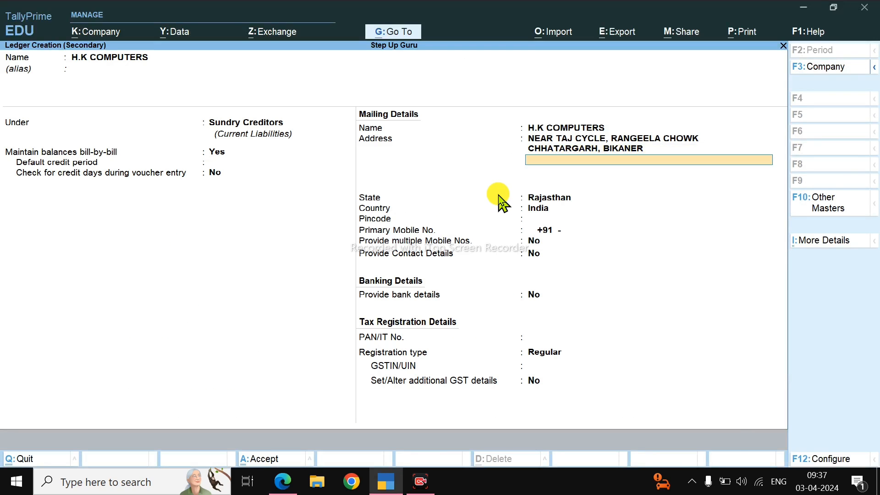
Step: Keep Rajasthan as the state and India as the country, and enter the supplier's pincode
{"action": "key", "text": "Return"}
{"action": "key", "text": "Return"}
{"action": "type", "text": "33"}
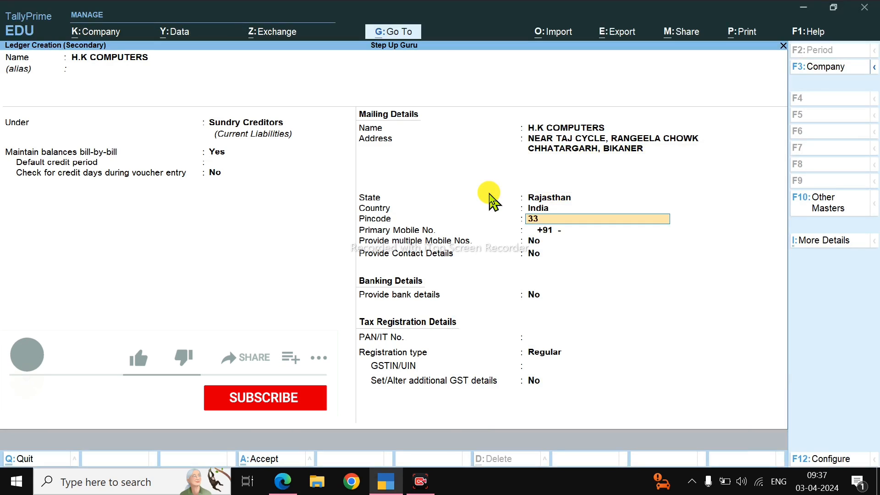
{"action": "type", "text": "4021"}
{"action": "key", "text": "Return"}
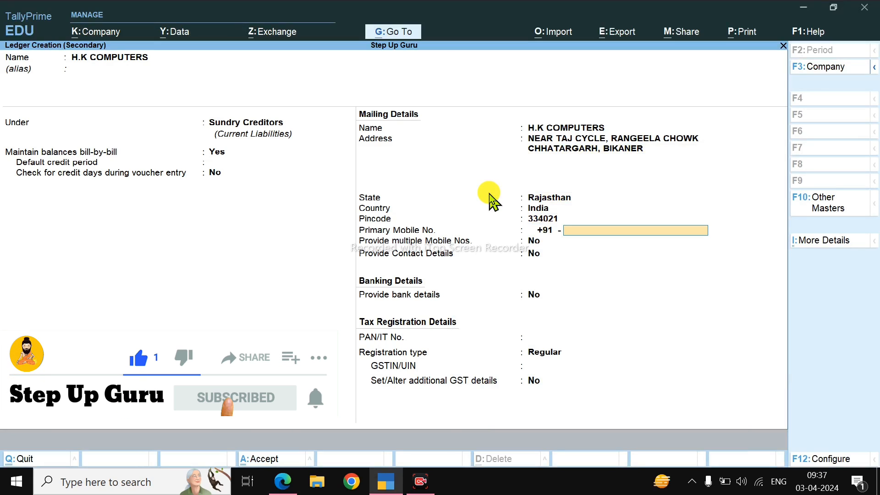
{"action": "key", "text": "alt+Tab"}
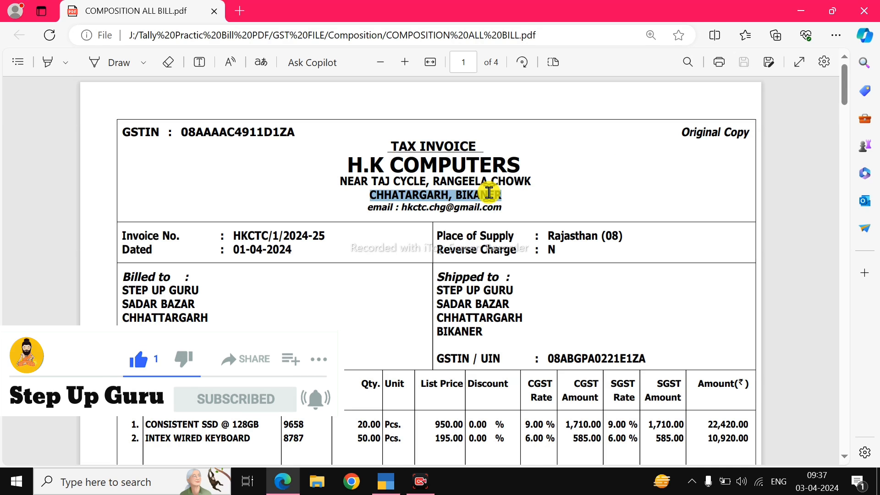
{"action": "key", "text": "alt+Tab"}
{"action": "key", "text": "alt+Tab"}
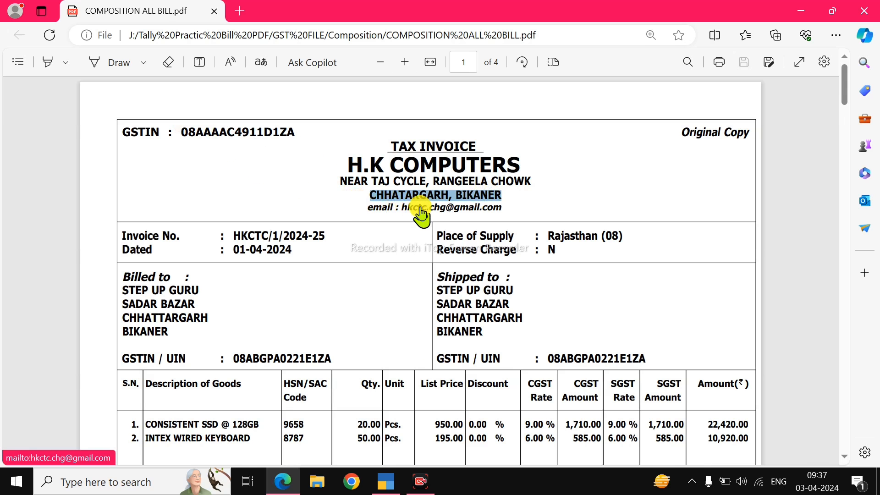
{"action": "key", "text": "alt+Tab"}
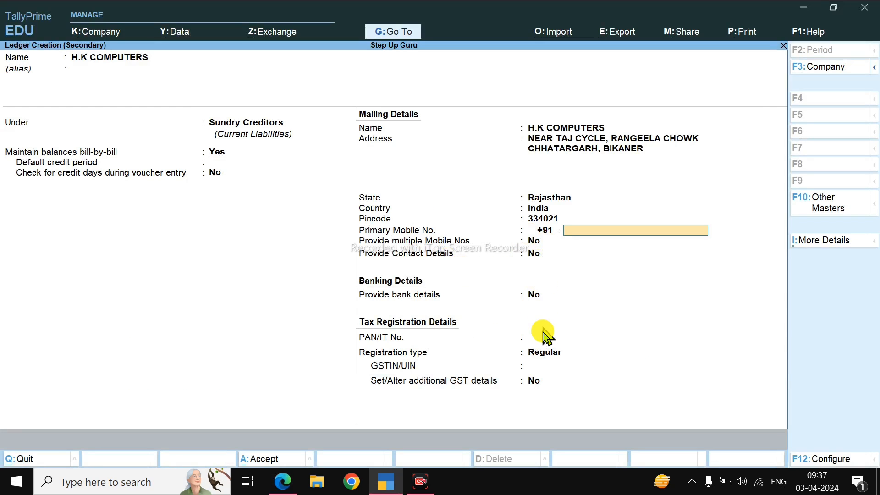
Step: Check the Provide Contact Details option under Party Details in the ledger configuration and accept the configuration
{"action": "key", "text": "F12"}
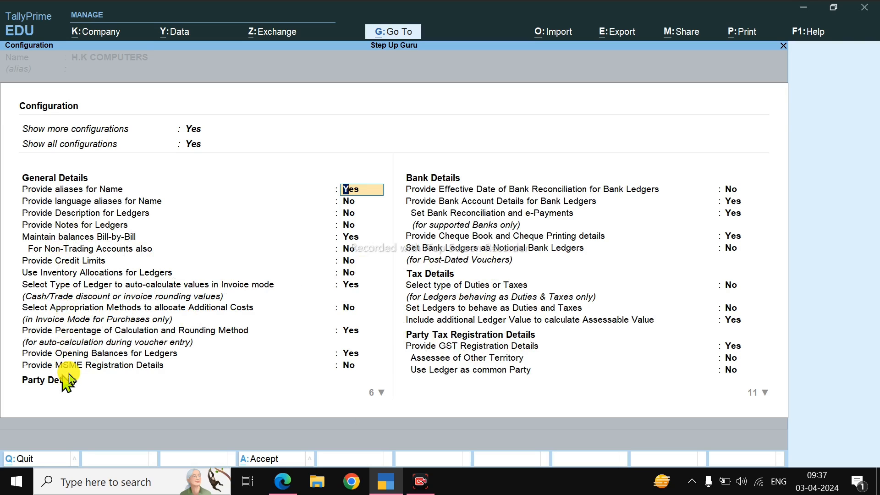
{"action": "key", "text": "Return"}
{"action": "key", "text": "Return"}
{"action": "key", "text": "Return"}
{"action": "key", "text": "Return"}
{"action": "key", "text": "Return"}
{"action": "key", "text": "Return"}
{"action": "key", "text": "Return"}
{"action": "key", "text": "Return"}
{"action": "key", "text": "Return"}
{"action": "key", "text": "Return"}
{"action": "key", "text": "Return"}
{"action": "key", "text": "Return"}
{"action": "key", "text": "Return"}
{"action": "key", "text": "Return"}
{"action": "key", "text": "Return"}
{"action": "key", "text": "Return"}
{"action": "key", "text": "Return"}
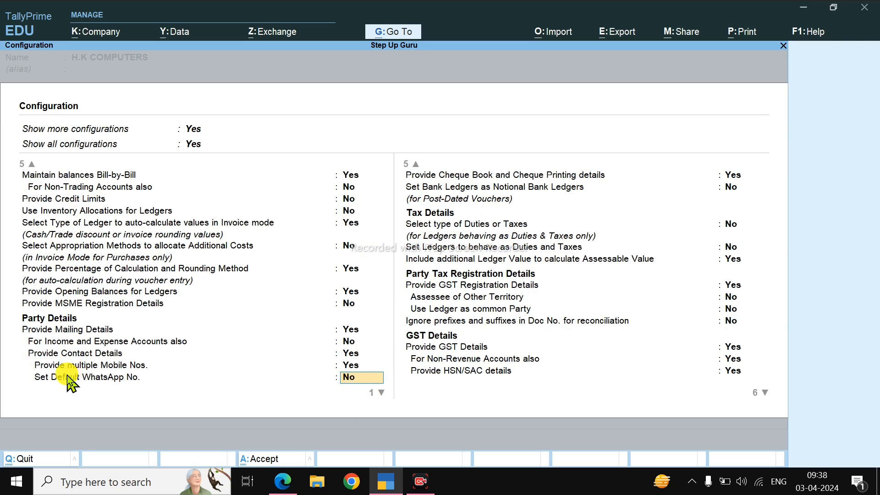
{"action": "left_click", "coordinate": [97, 355]}
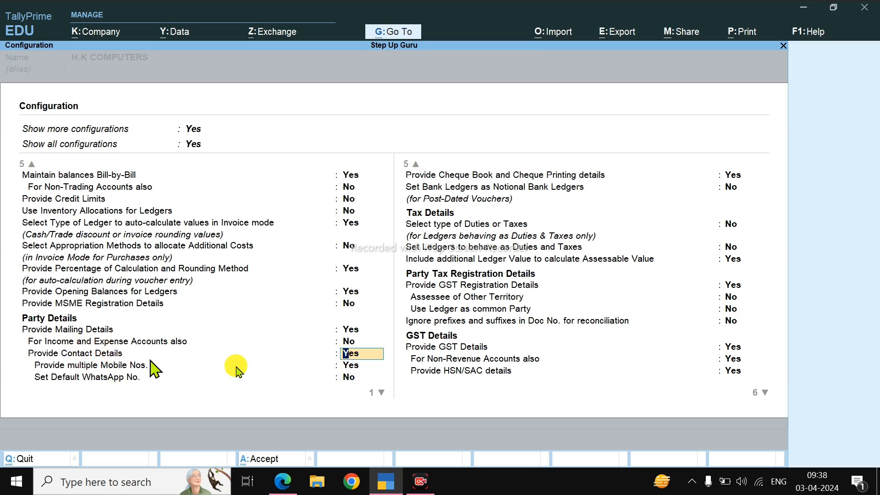
{"action": "key", "text": "ctrl+a"}
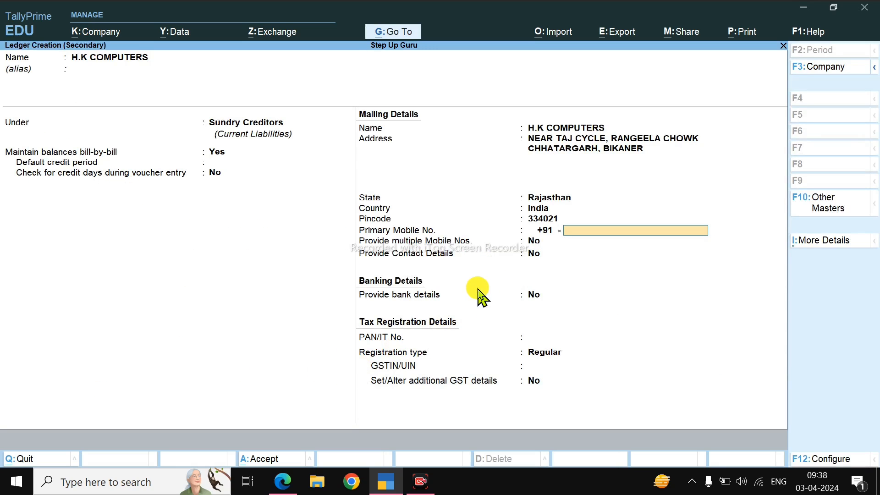
Step: Set Provide Contact Details to Yes, and enter the contact name and primary mobile number, leaving the phone number blank
{"action": "left_click", "coordinate": [534, 262]}
{"action": "key", "text": "y"}
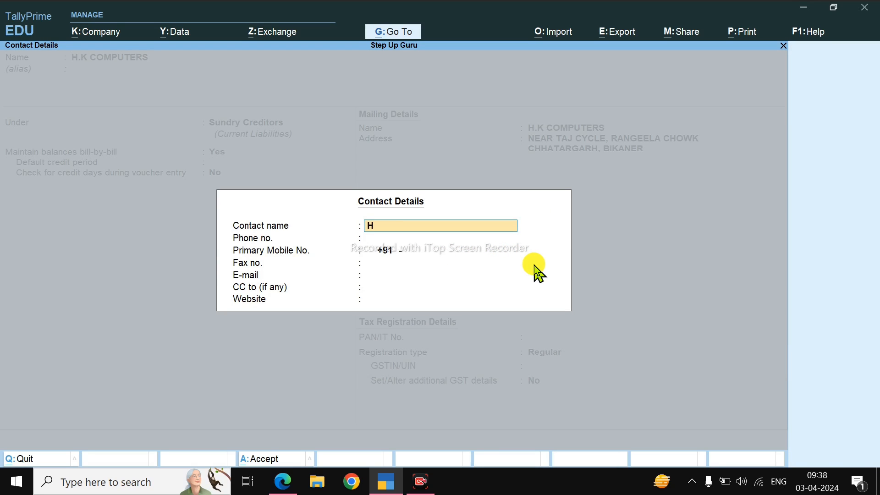
{"action": "key", "text": "Return"}
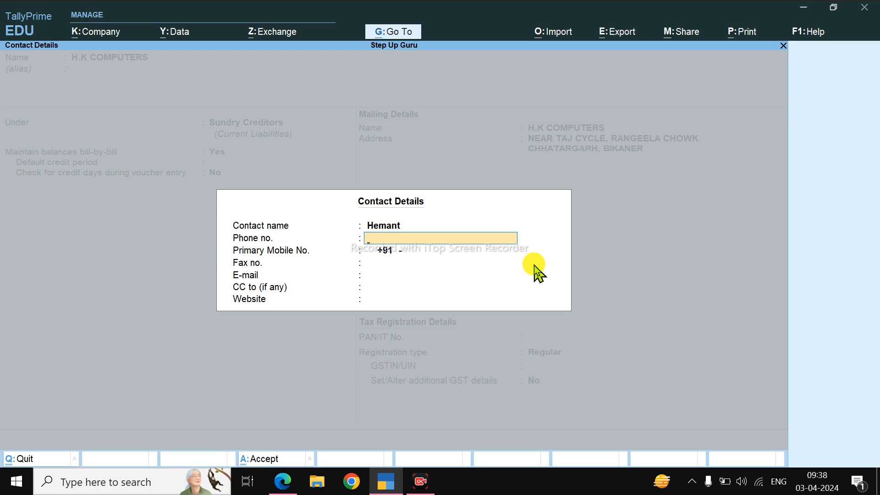
{"action": "key", "text": "Return"}
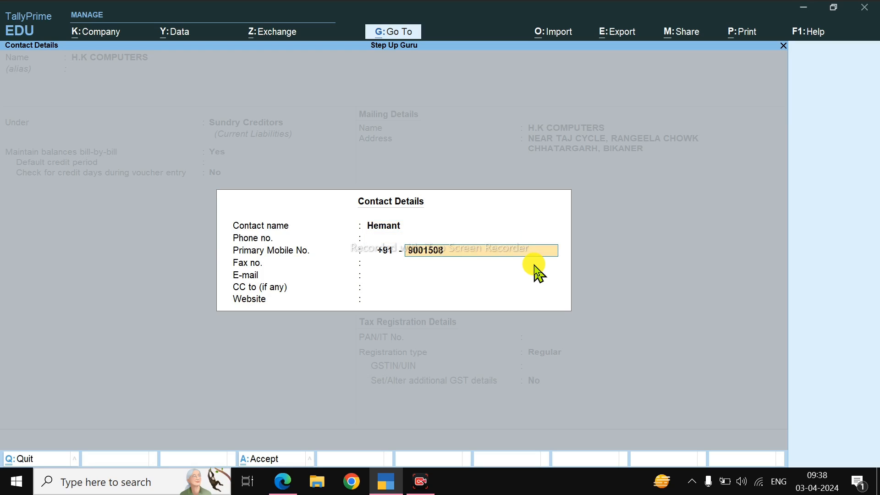
{"action": "key", "text": "Return"}
Step: Switch to the bill PDF and try to select the supplier's e-mail address
{"action": "key", "text": "alt+Tab"}
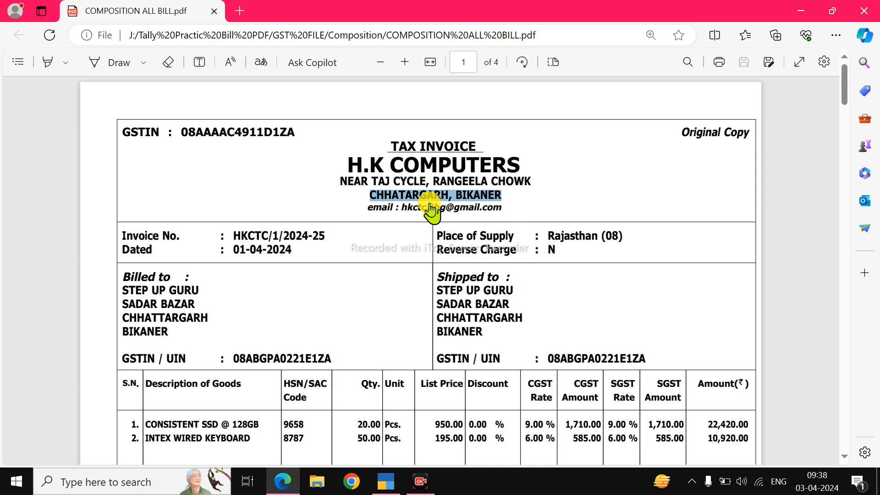
{"action": "left_click_drag", "start_coordinate": [513, 202], "coordinate": [435, 215]}
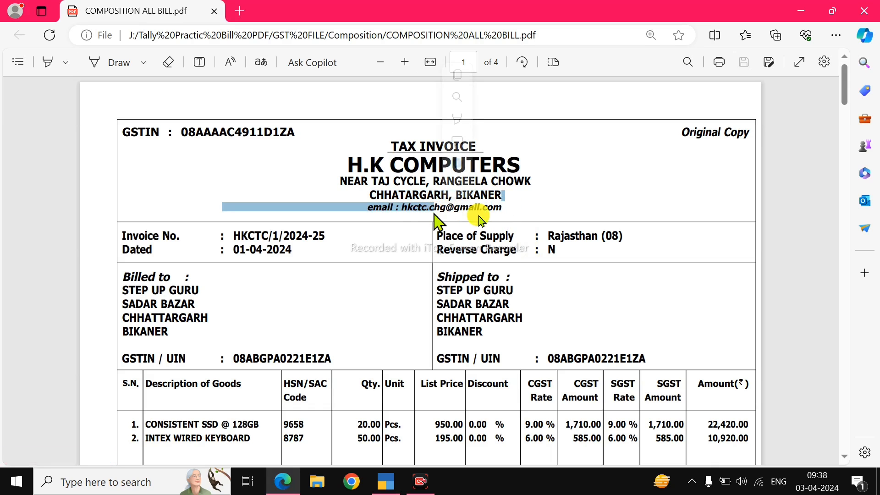
{"action": "left_click", "coordinate": [513, 213]}
{"action": "left_click_drag", "start_coordinate": [510, 210], "coordinate": [451, 212]}
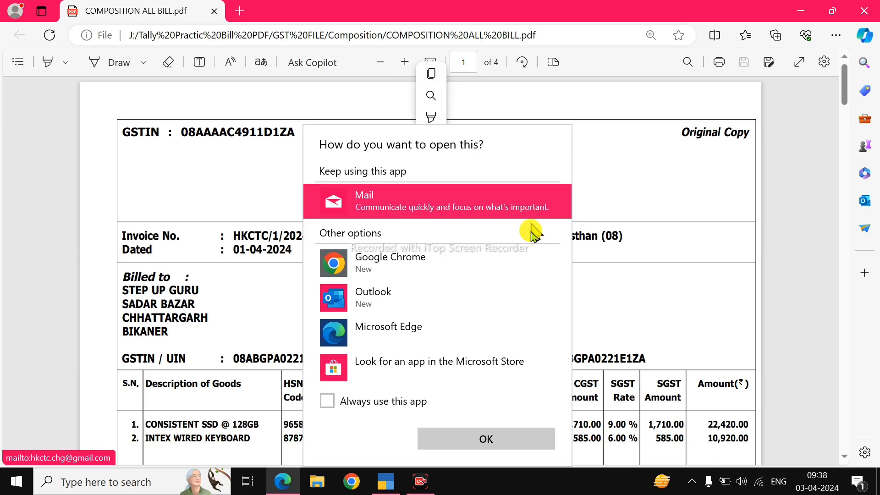
{"action": "left_click", "coordinate": [607, 173]}
{"action": "left_click_drag", "start_coordinate": [516, 210], "coordinate": [404, 211]}
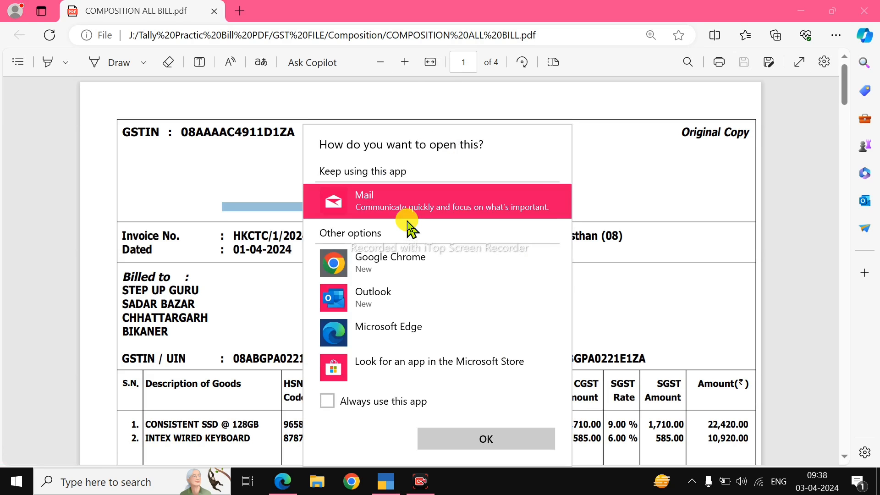
{"action": "key", "text": "Escape"}
{"action": "left_click", "coordinate": [412, 219]}
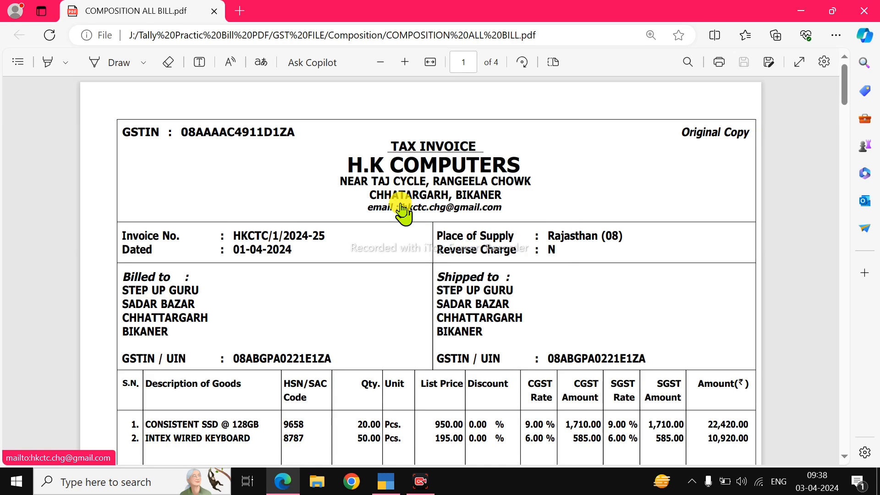
Step: Enter the supplier's e-mail from the bill in the contact details without the leading colon, leaving CC and website blank
{"action": "left_click_drag", "start_coordinate": [401, 208], "coordinate": [503, 214]}
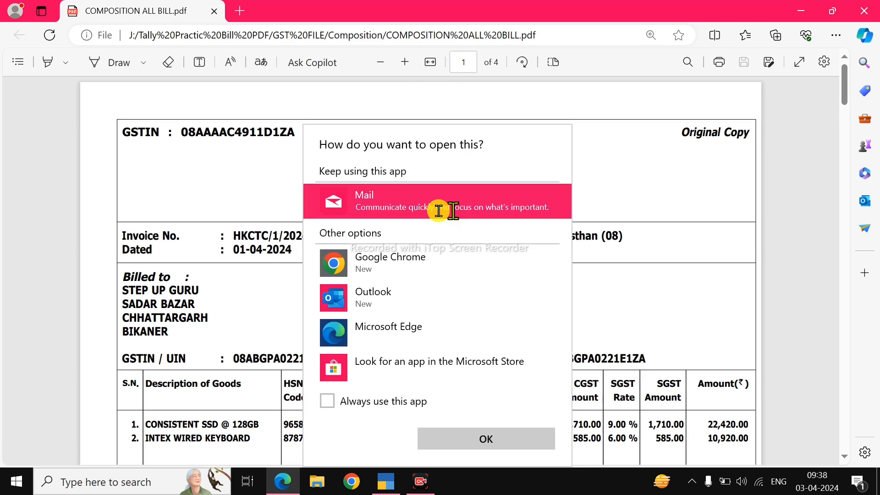
{"action": "key", "text": "Escape"}
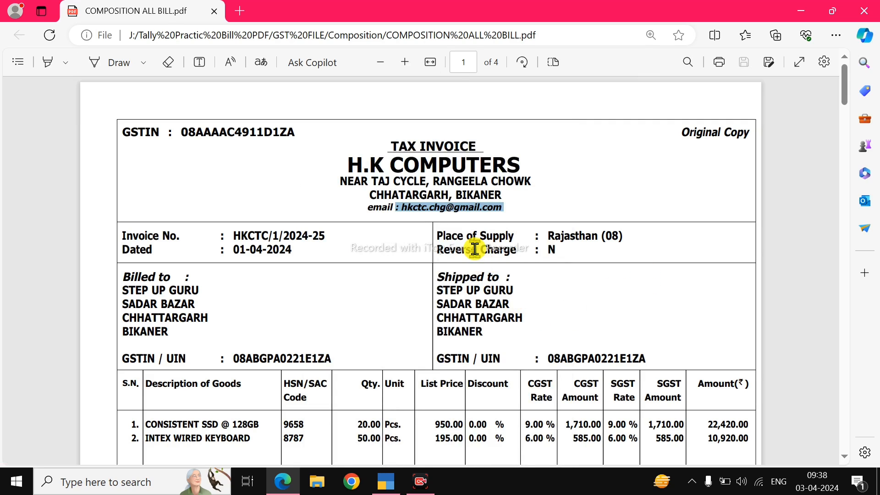
{"action": "key", "text": "ctrl+c"}
{"action": "key", "text": "alt+Tab"}
{"action": "key", "text": "ctrl+v"}
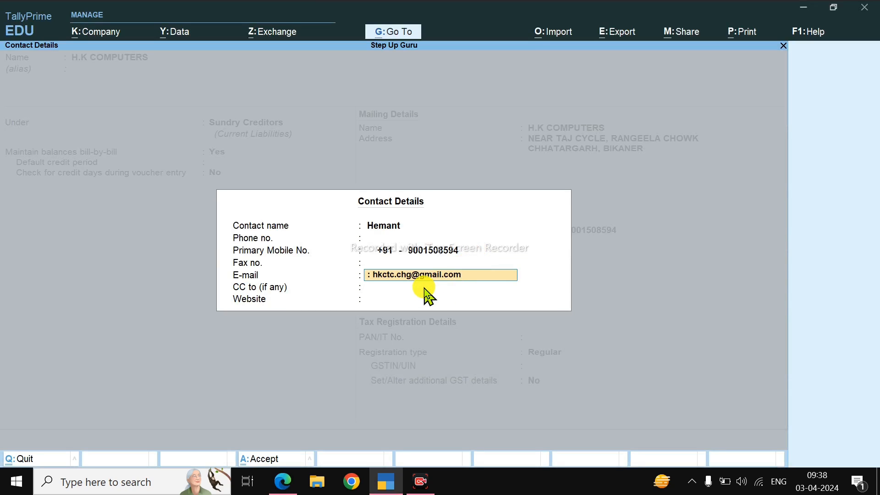
{"action": "key", "text": "BackSpace"}
{"action": "key", "text": "ctrl+a"}
{"action": "key", "text": "BackSpace"}
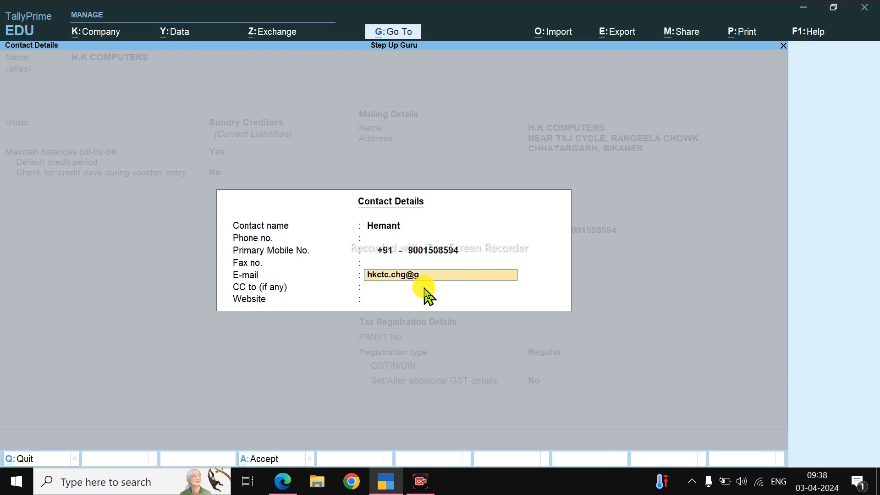
{"action": "key", "text": "Return"}
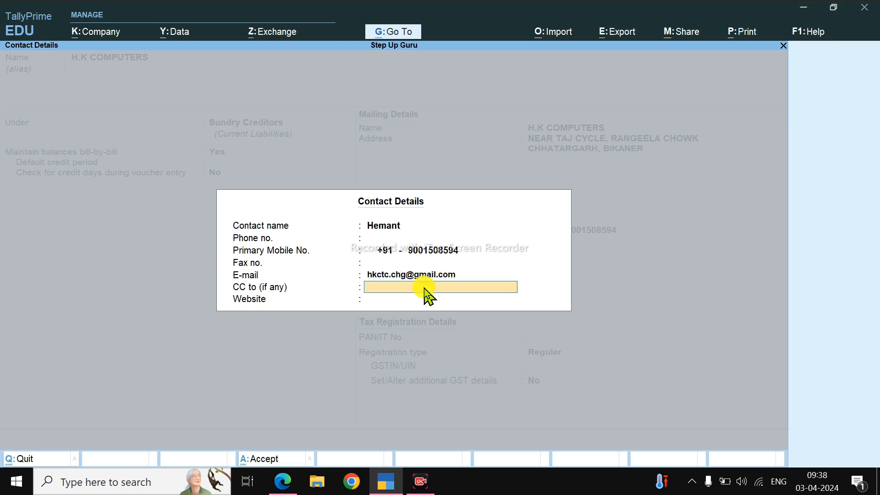
{"action": "key", "text": "Return"}
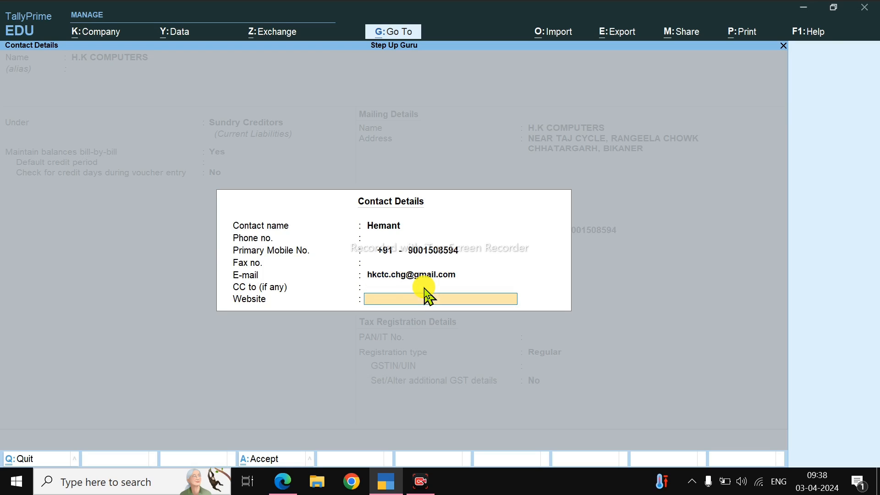
{"action": "key", "text": "Return"}
{"action": "key", "text": "Return"}
{"action": "key", "text": "Return"}
{"action": "key", "text": "Return"}
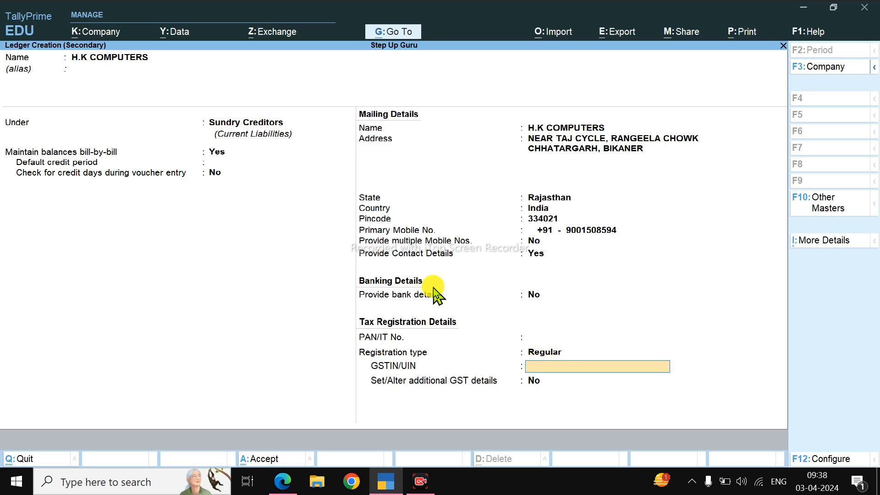
Step: Keep bank details at No and the registration type Regular, and copy the supplier's GSTIN from the bill into GSTIN/UIN
{"action": "key", "text": "alt+Tab"}
{"action": "left_click_drag", "start_coordinate": [181, 133], "coordinate": [304, 147]}
{"action": "key", "text": "alt+Tab"}
{"action": "key", "text": "ctrl+v"}
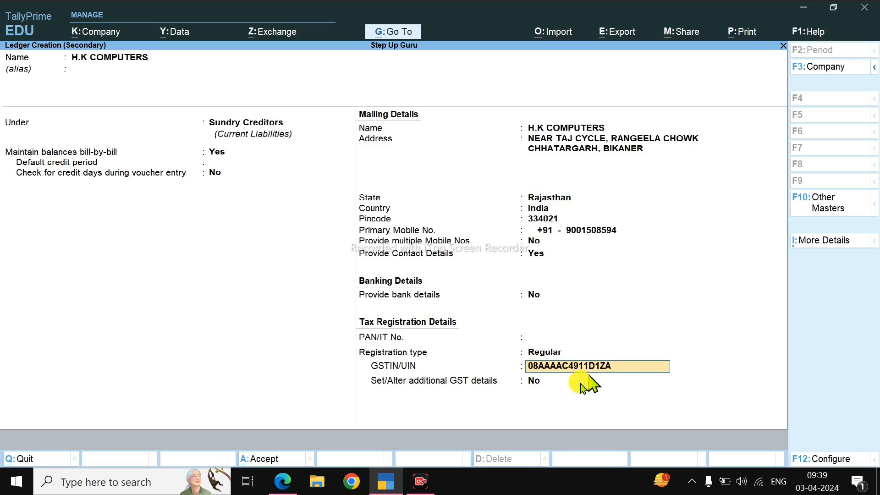
Step: Save the H.K COMPUTERS ledger without additional GST details and accept its party details in the purchase voucher
{"action": "key", "text": "Return"}
{"action": "key", "text": "Return"}
{"action": "key", "text": "Return"}
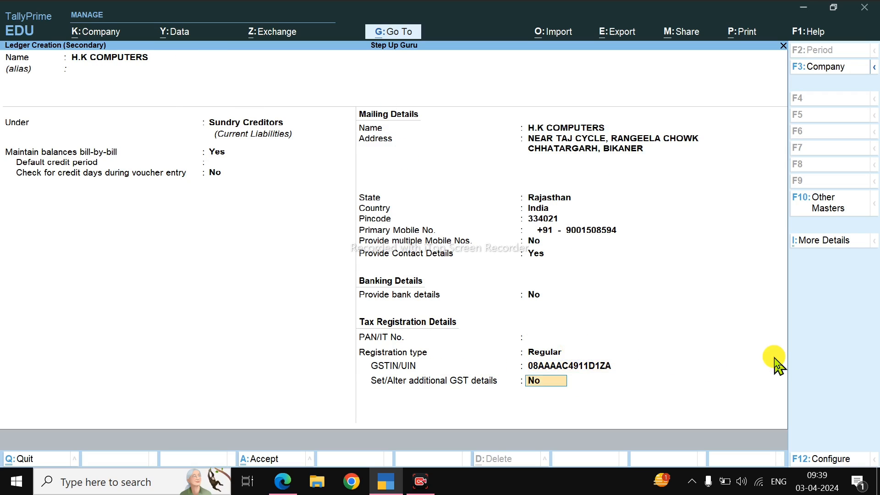
{"action": "key", "text": "Return"}
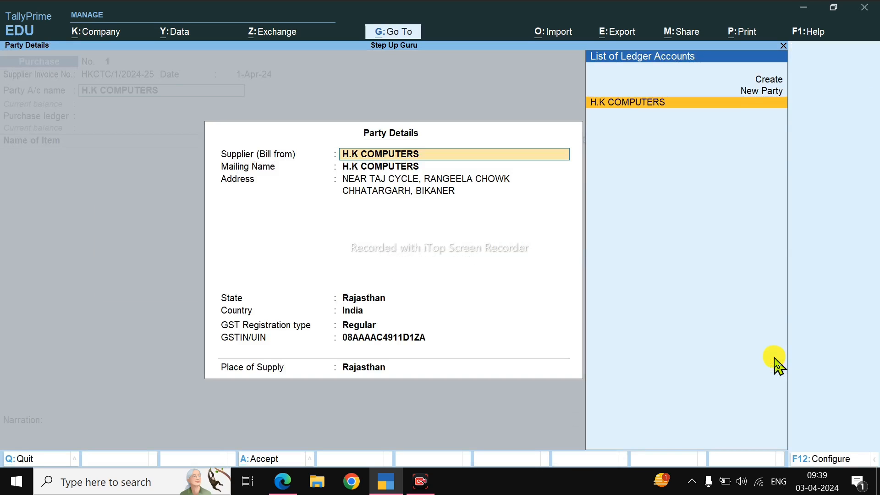
{"action": "key", "text": "ctrl+a"}
Step: Start a new purchase ledger named Purchase A/c under the Purchase Accounts group
{"action": "key", "text": "Return"}
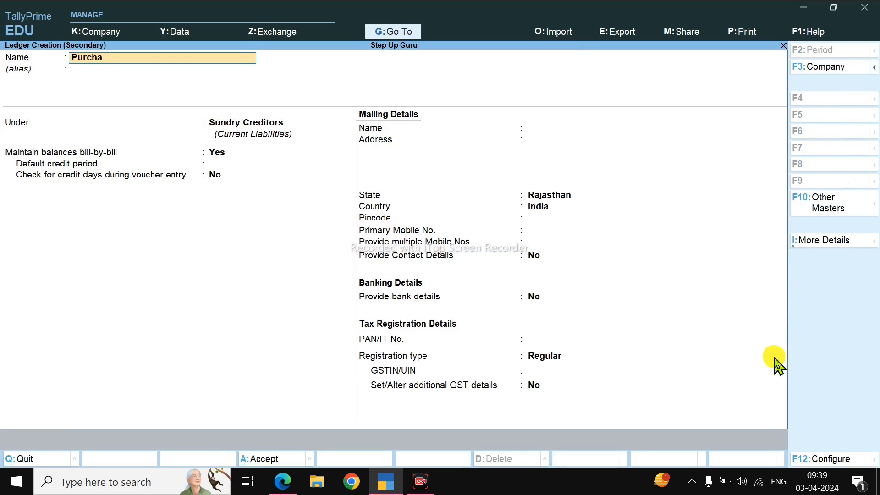
{"action": "type", "text": "Purchase a/c"}
{"action": "key", "text": "Return"}
{"action": "type", "text": "Pu"}
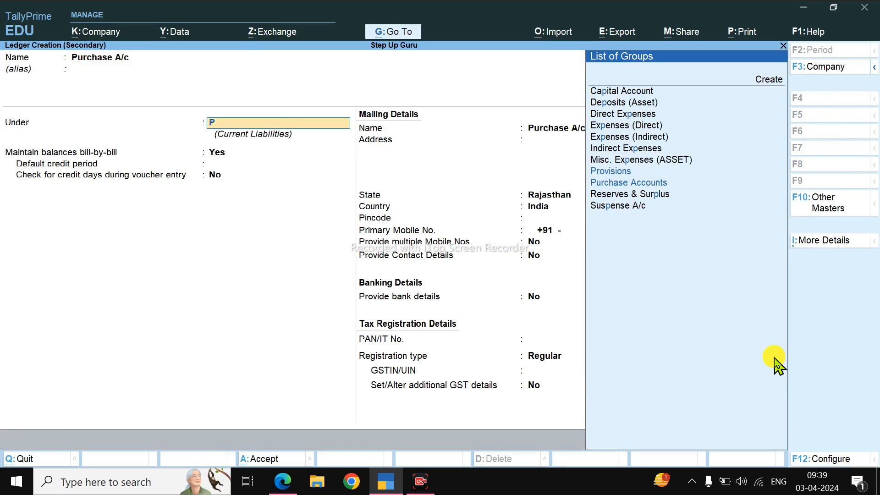
{"action": "key", "text": "Return"}
Step: Keep HSN/SAC and GST rate details as per company/group for Purchase A/c, set its type of supply to Goods, and save the ledger
{"action": "key", "text": "Return"}
{"action": "key", "text": "Return"}
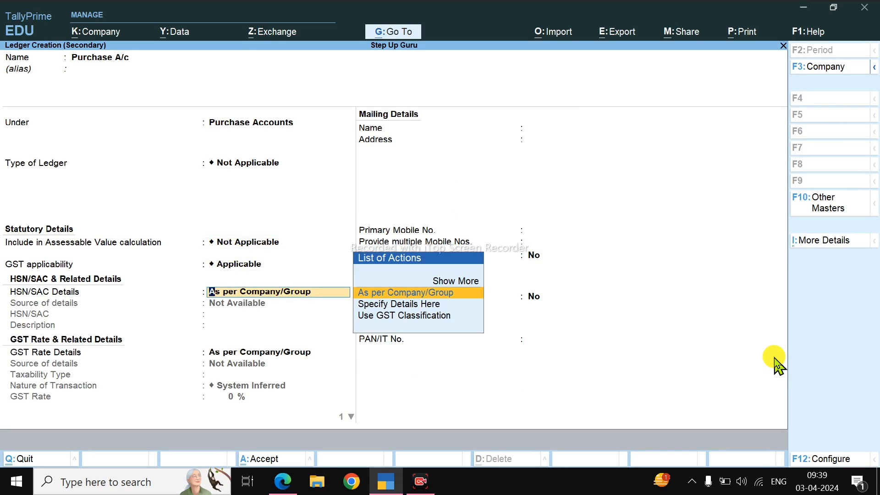
{"action": "key", "text": "Return"}
{"action": "key", "text": "Return"}
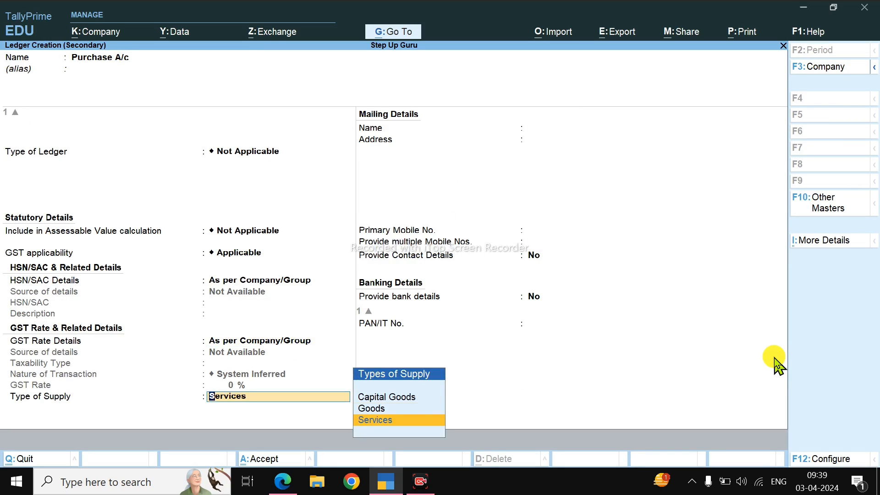
{"action": "key", "text": "Up"}
{"action": "key", "text": "Return"}
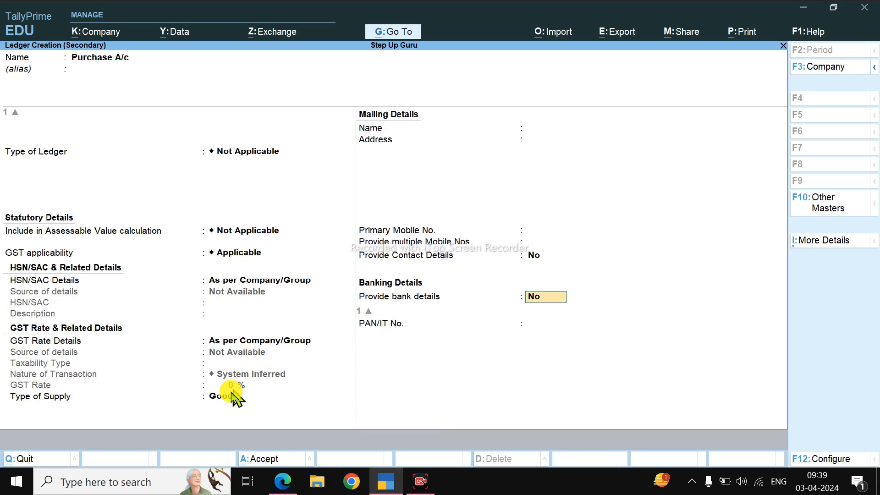
{"action": "key", "text": "Return"}
{"action": "key", "text": "Return"}
{"action": "key", "text": "Return"}
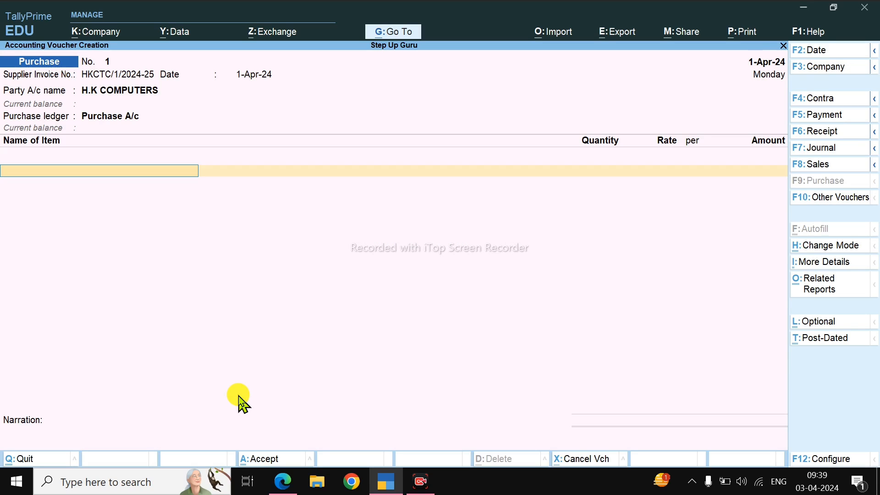
Step: Copy the first item's description from the bill and start a new stock item named CONSISTENT SSD @ 128GB in the voucher
{"action": "key", "text": "alt+Tab"}
{"action": "scroll", "coordinate": [271, 318], "scroll_direction": "down", "scroll_amount": 5}
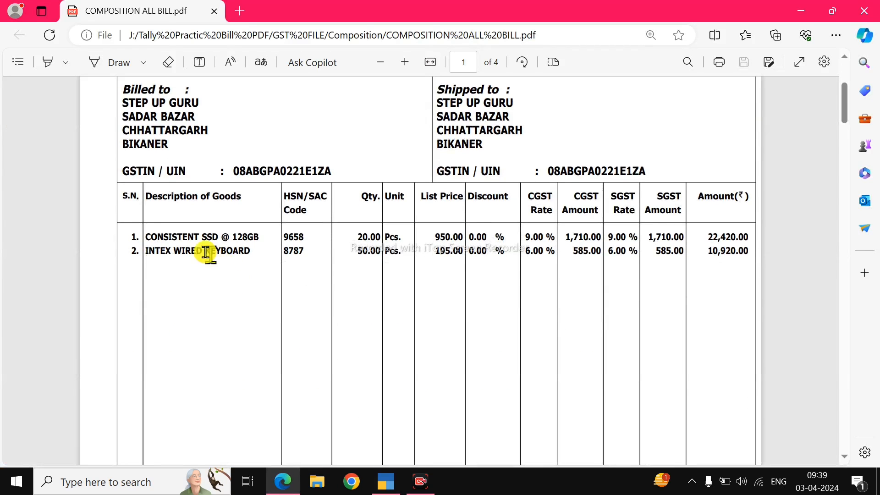
{"action": "double_click", "coordinate": [151, 236]}
{"action": "left_click", "coordinate": [153, 235]}
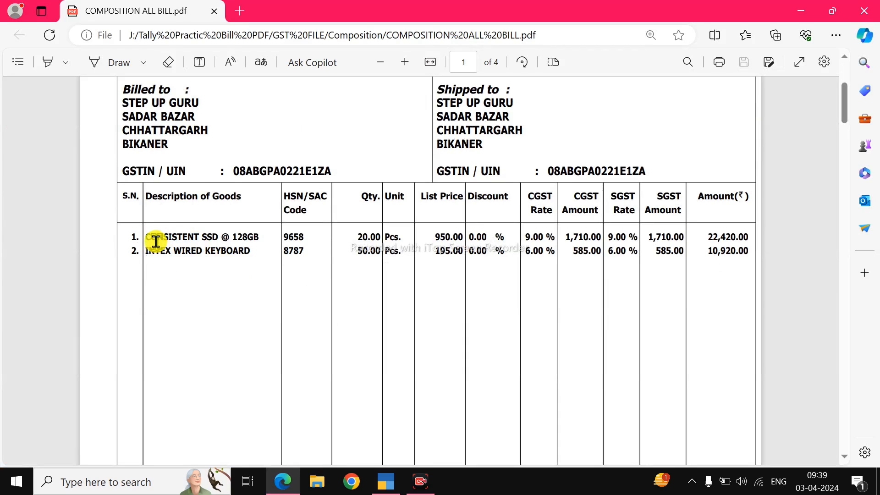
{"action": "left_click_drag", "start_coordinate": [148, 236], "coordinate": [263, 239]}
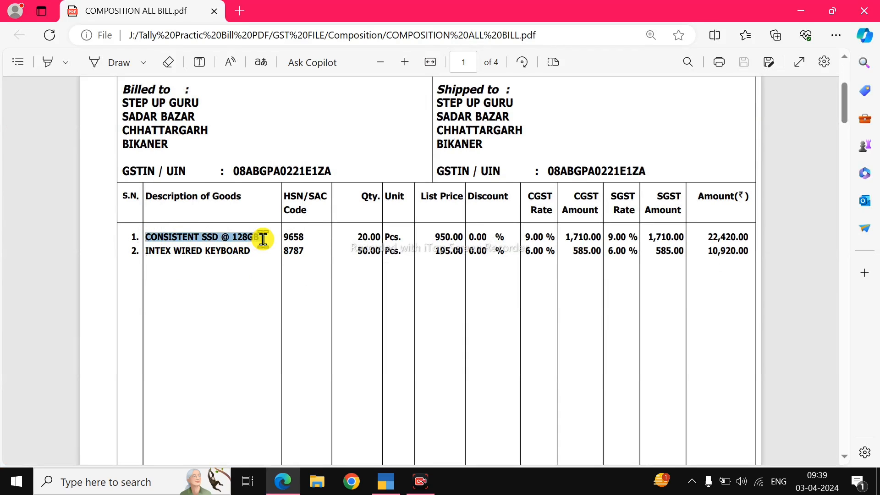
{"action": "key", "text": "ctrl+c"}
{"action": "key", "text": "alt+Tab"}
{"action": "key", "text": "alt+c"}
{"action": "key", "text": "ctrl+alt+v"}
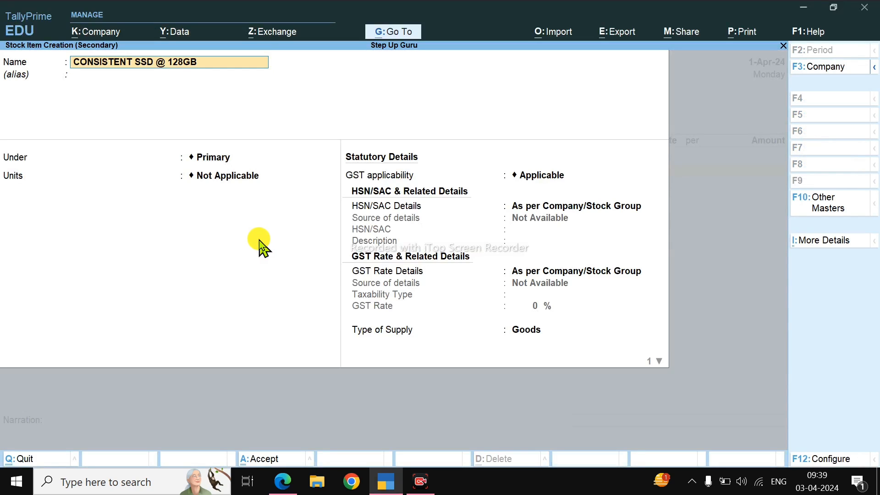
Step: Start a new stock group named SSD under Primary for the item, with quantities of items added set to Yes
{"action": "key", "text": "Return"}
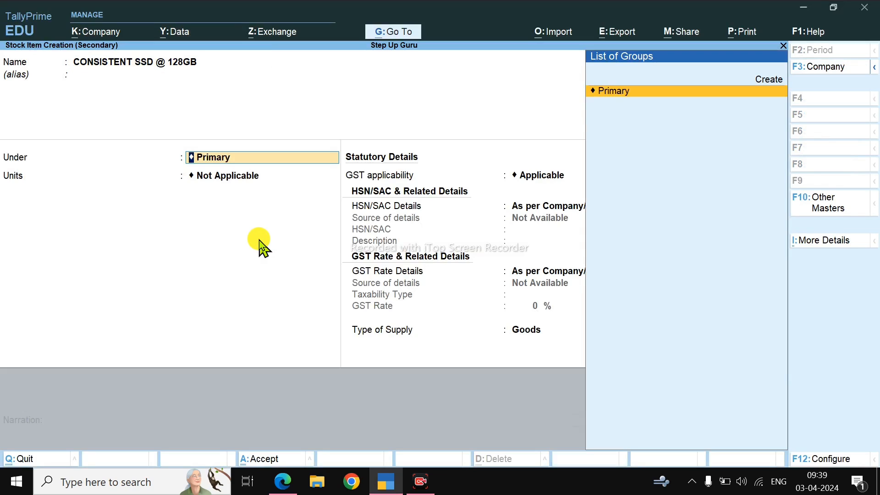
{"action": "key", "text": "alt+c"}
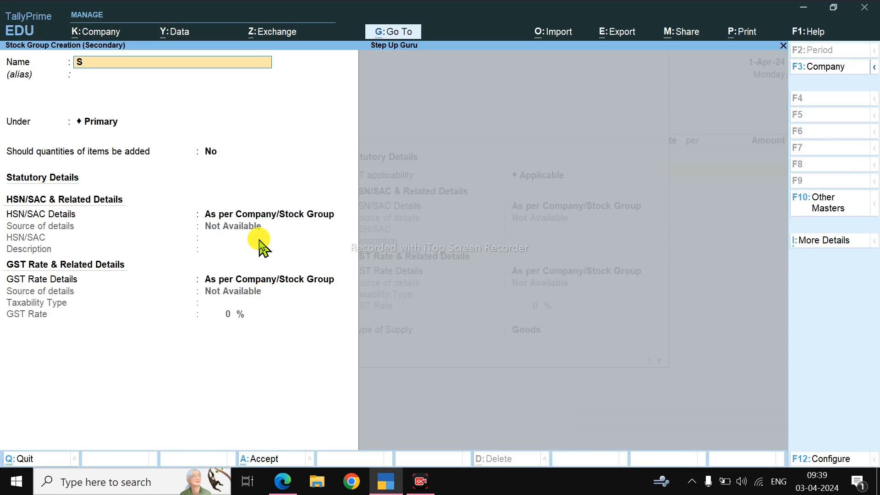
{"action": "type", "text": "SSD"}
{"action": "key", "text": "Return"}
{"action": "key", "text": "Return"}
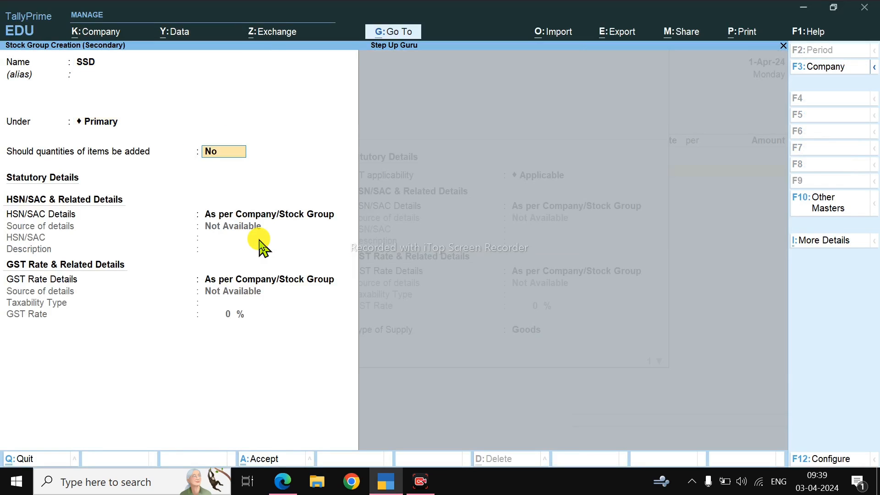
{"action": "key", "text": "y"}
Step: Specify the HSN/SAC details in the SSD group using code 9658 from the bill, leaving the description blank
{"action": "key", "text": "Return"}
{"action": "key", "text": "Return"}
{"action": "key", "text": "BackSpace"}
{"action": "key", "text": "Down"}
{"action": "key", "text": "Return"}
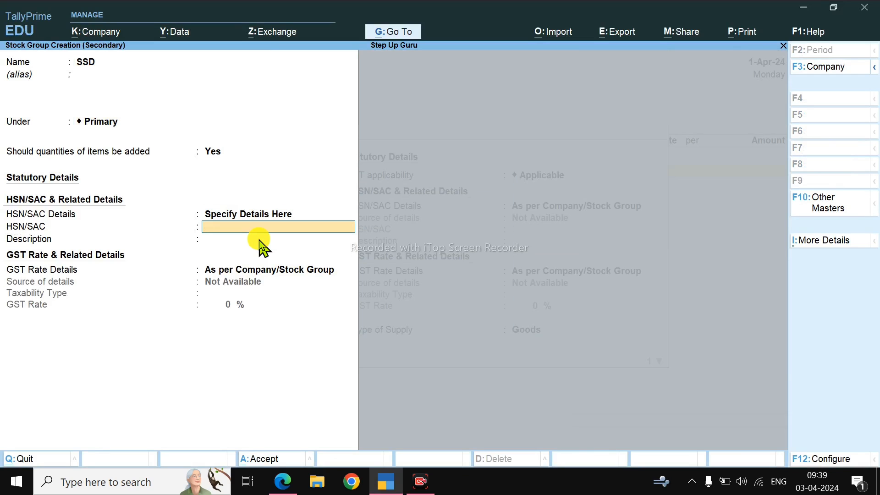
{"action": "key", "text": "alt+Tab"}
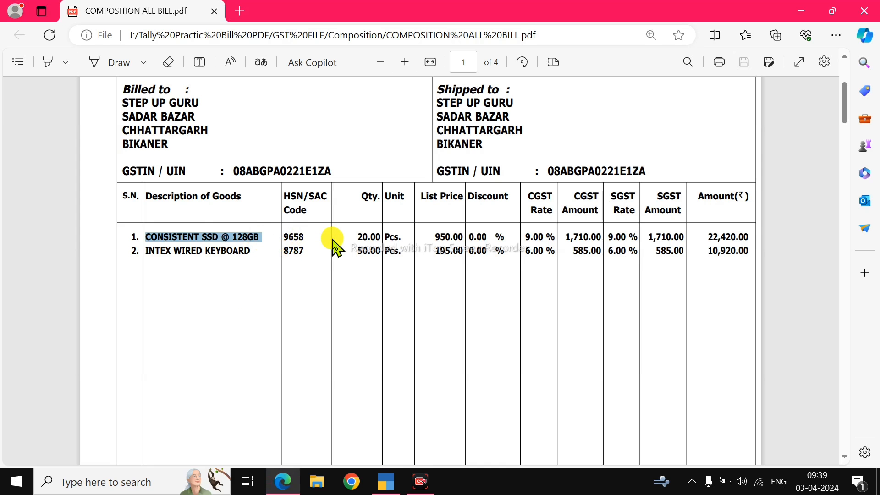
{"action": "key", "text": "alt+Tab"}
{"action": "type", "text": "9658"}
{"action": "key", "text": "Return"}
Step: Specify the SSD group's GST rate details as Taxable at 18%, based on the bill's tax rates, and save the group
{"action": "key", "text": "Return"}
{"action": "key", "text": "Down"}
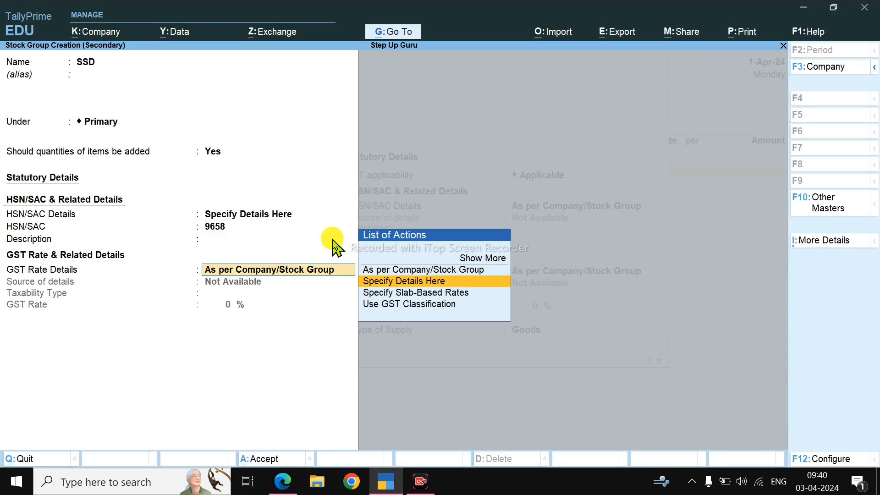
{"action": "key", "text": "Return"}
{"action": "key", "text": "Return"}
{"action": "key", "text": "alt+Tab"}
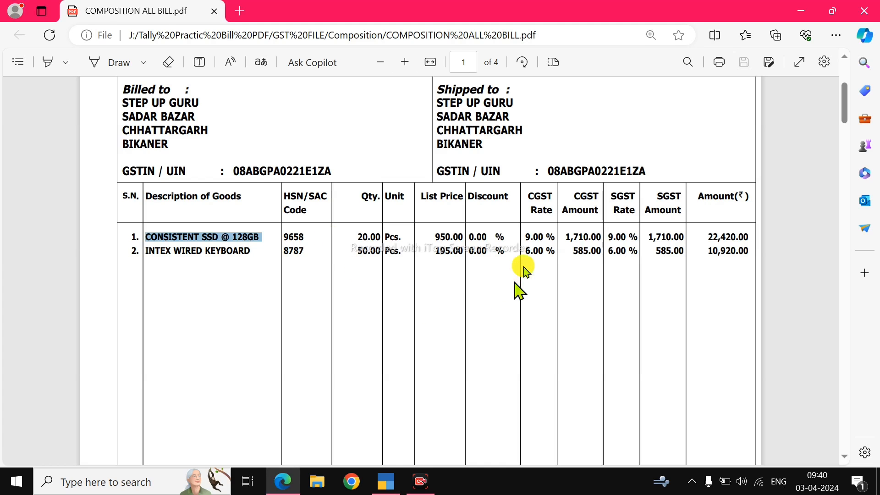
{"action": "key", "text": "alt+Tab"}
{"action": "type", "text": "18"}
{"action": "key", "text": "Return"}
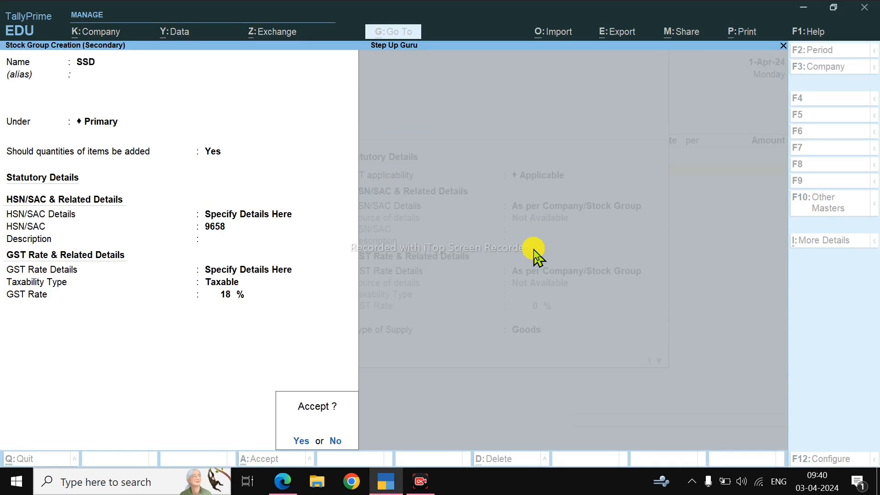
Step: Start a new simple unit for the stock item with symbol PIC and unit quantity code PCS-PIECES
{"action": "key", "text": "Return"}
{"action": "key", "text": "Up"}
{"action": "key", "text": "Return"}
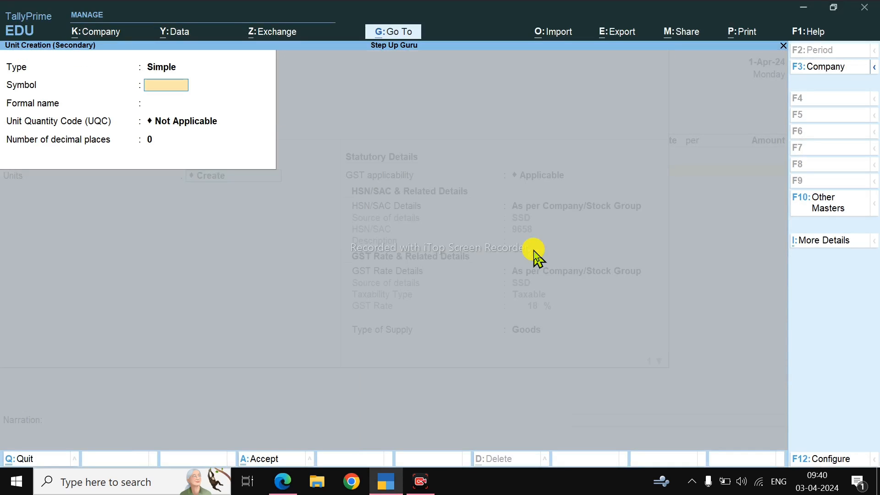
{"action": "type", "text": "PIC"}
{"action": "key", "text": "Return"}
{"action": "key", "text": "Return"}
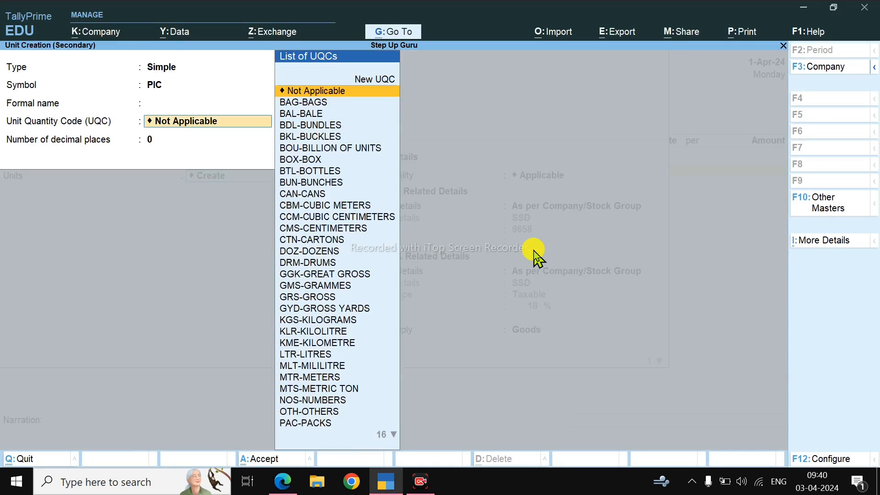
{"action": "type", "text": "PI"}
Step: Set the unit's formal name to PIECES, keep 0 decimal places, and save the unit
{"action": "key", "text": "Return"}
{"action": "key", "text": "Up"}
{"action": "key", "text": "Up"}
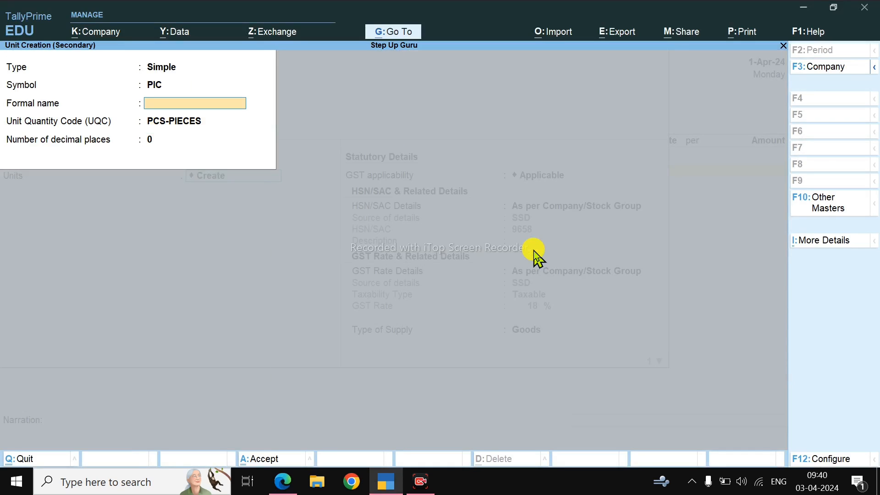
{"action": "type", "text": "PIECES"}
{"action": "key", "text": "Return"}
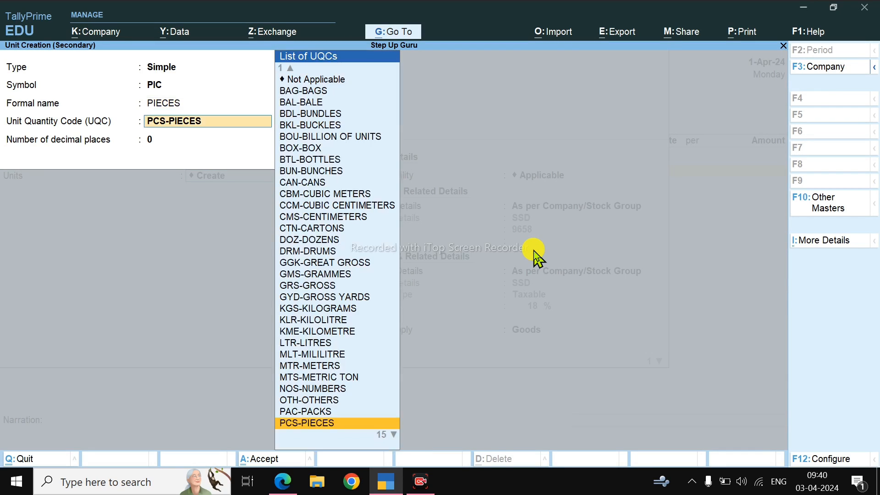
{"action": "key", "text": "Return"}
Step: Keep the SSD item's HSN/SAC and GST rate as per company/stock group with Goods supply, and save it into the voucher
{"action": "key", "text": "Return"}
{"action": "key", "text": "Return"}
{"action": "key", "text": "Return"}
{"action": "key", "text": "Return"}
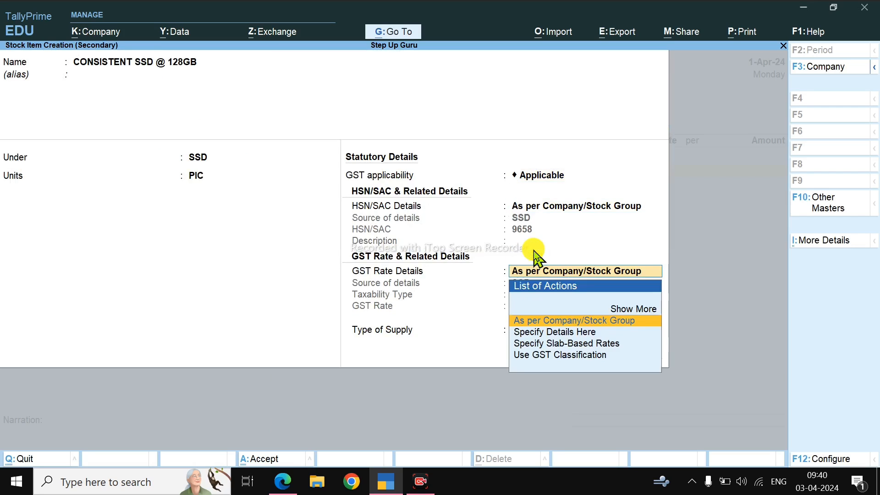
{"action": "key", "text": "Return"}
{"action": "key", "text": "Return"}
Step: Enter a quantity of 20 PIC and a rate of 950 per PIC for the SSD item, as given on the bill
{"action": "key", "text": "Return"}
{"action": "key", "text": "Return"}
{"action": "key", "text": "Return"}
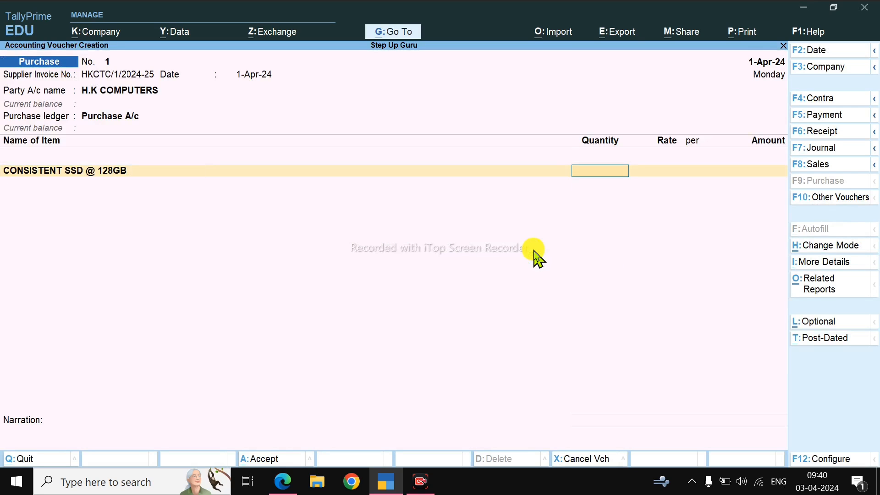
{"action": "key", "text": "Return"}
{"action": "key", "text": "BackSpace"}
{"action": "key", "text": "alt+Tab"}
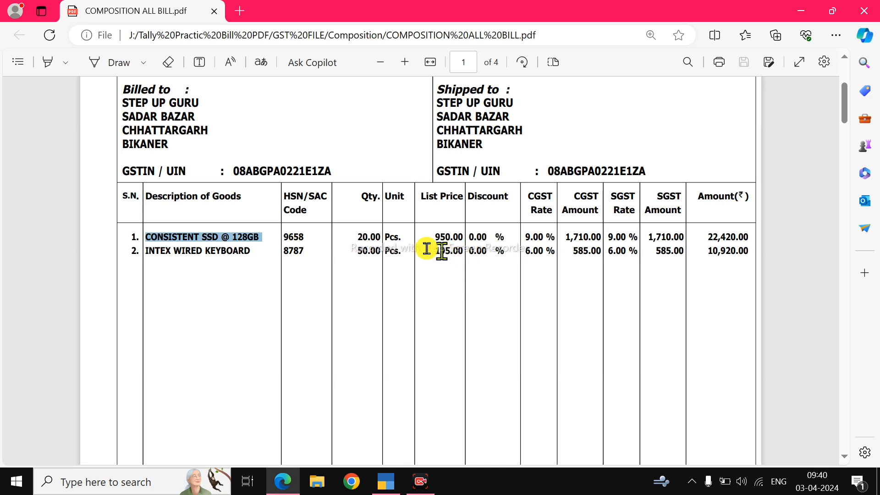
{"action": "key", "text": "alt+Tab"}
{"action": "type", "text": "20"}
{"action": "key", "text": "Return"}
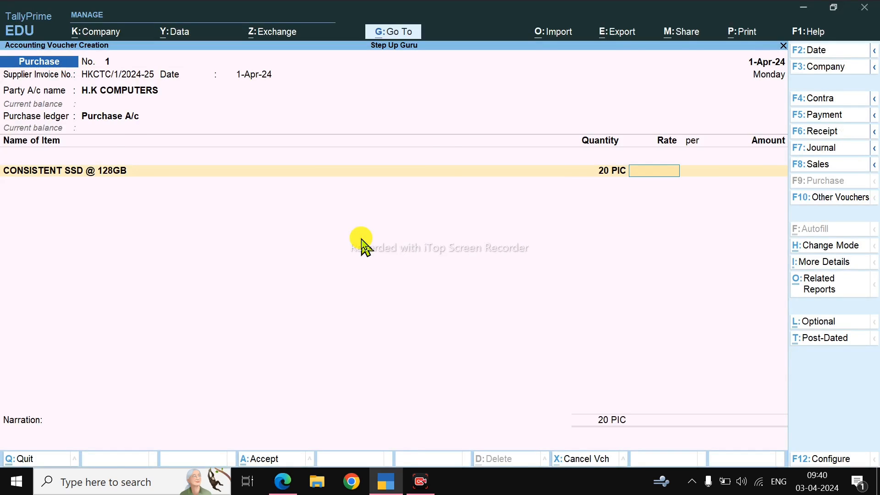
{"action": "key", "text": "alt+Tab"}
{"action": "key", "text": "alt+Tab"}
{"action": "type", "text": "950"}
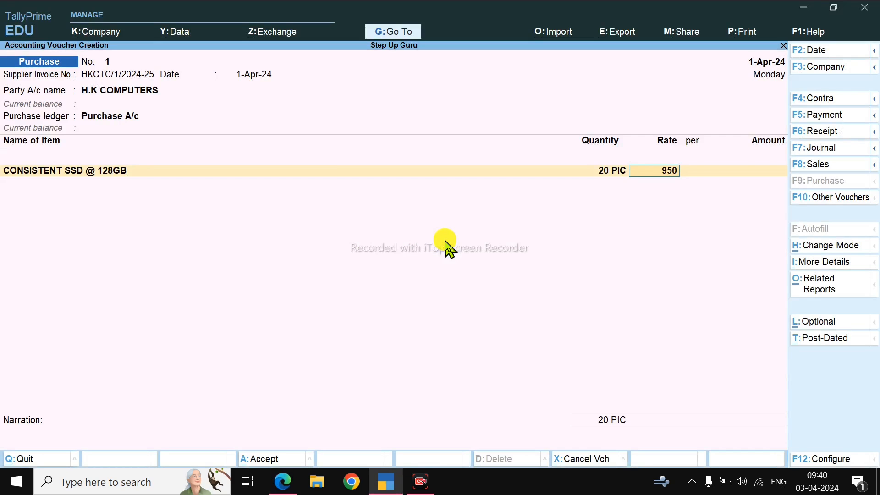
{"action": "key", "text": "Return"}
{"action": "key", "text": "Return"}
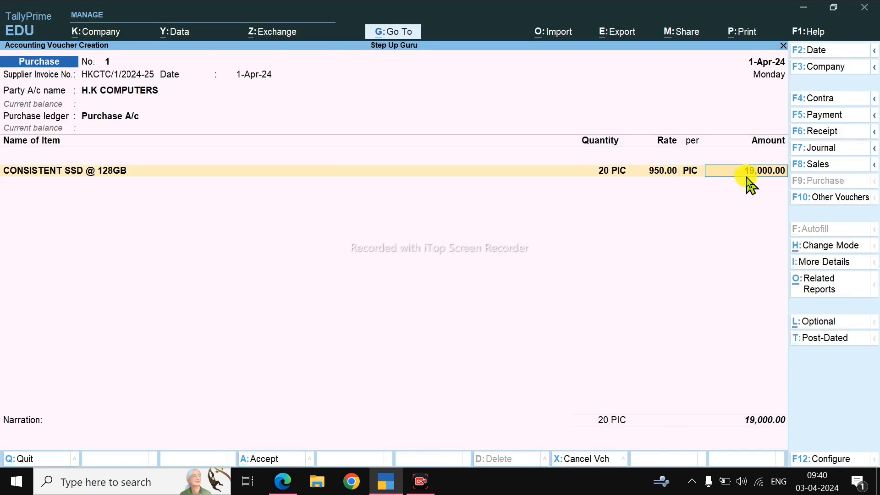
Step: Compare the SSD item's amount in the purchase voucher with its tax-inclusive amount on the bill
{"action": "key", "text": "alt+Tab"}
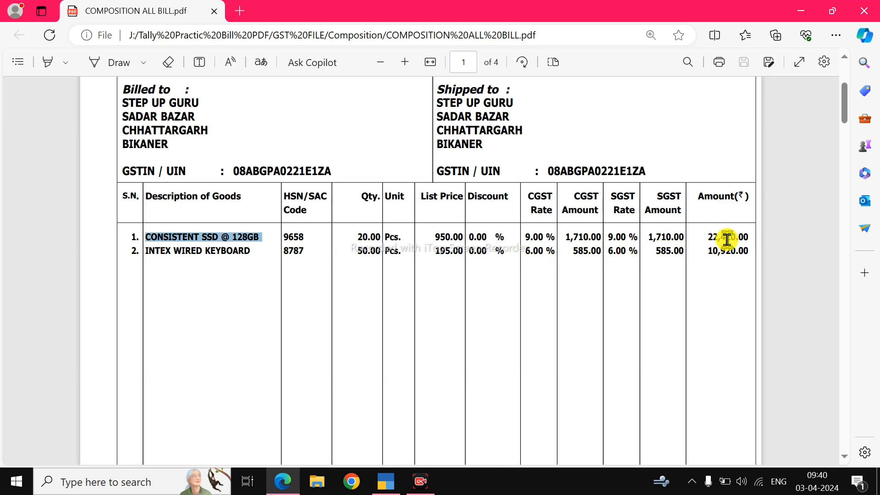
{"action": "left_click_drag", "start_coordinate": [751, 238], "coordinate": [709, 246]}
{"action": "left_click", "coordinate": [712, 251]}
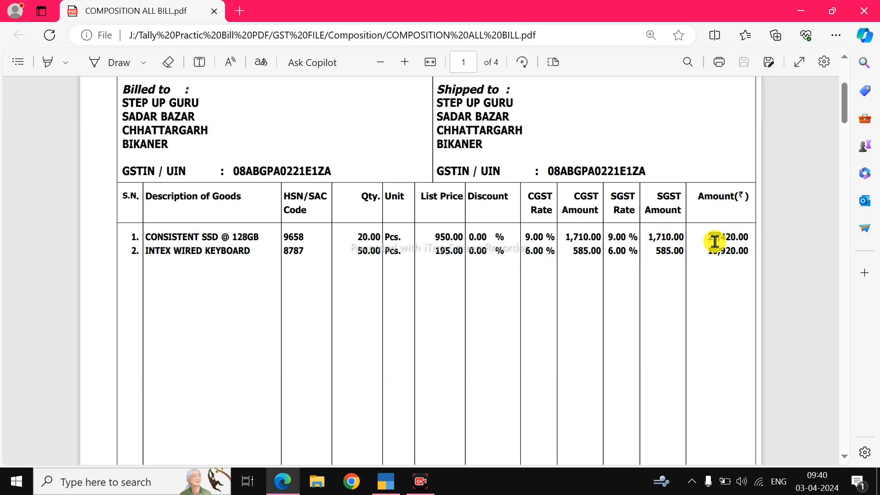
{"action": "key", "text": "alt+Tab"}
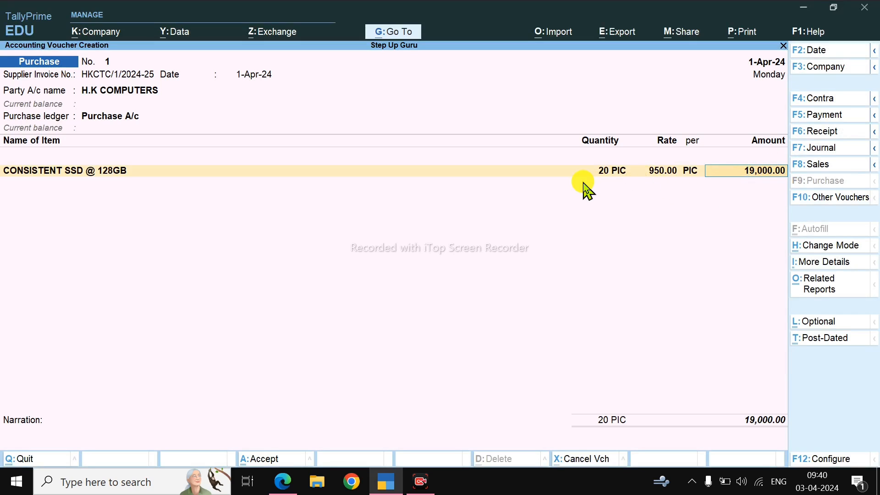
{"action": "key", "text": "alt+Tab"}
{"action": "key", "text": "alt+Tab"}
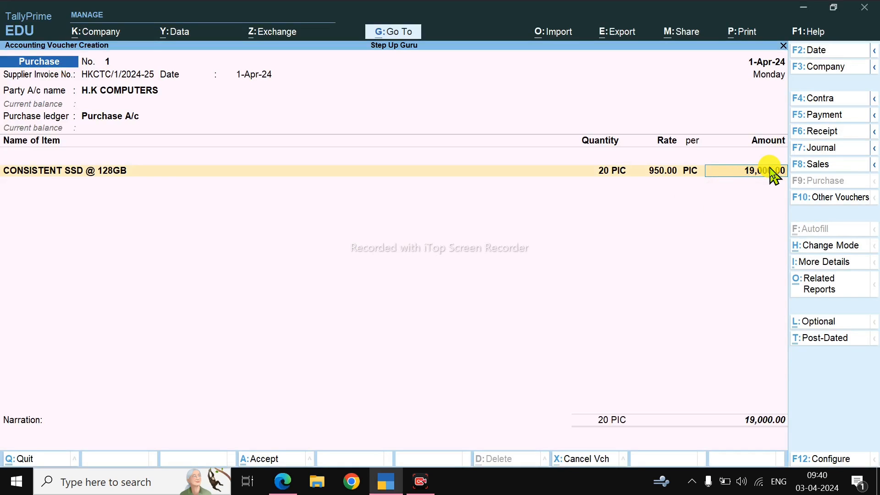
{"action": "key", "text": "alt+Tab"}
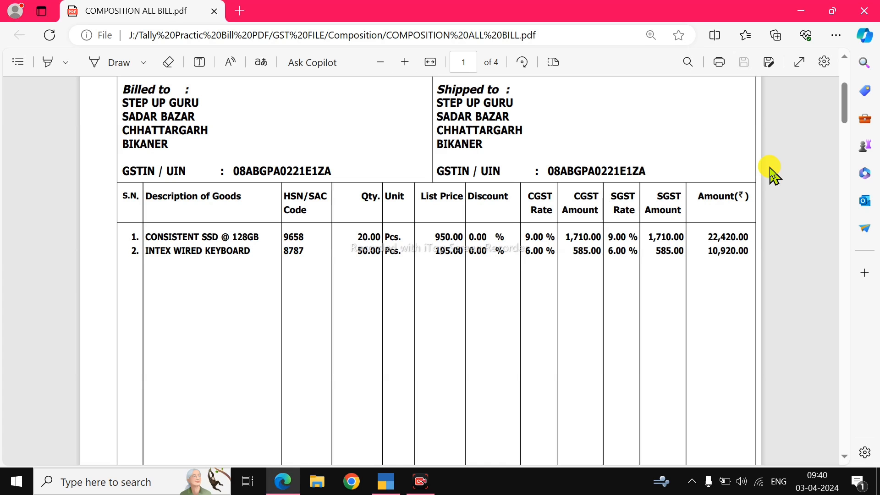
{"action": "key", "text": "alt+Tab"}
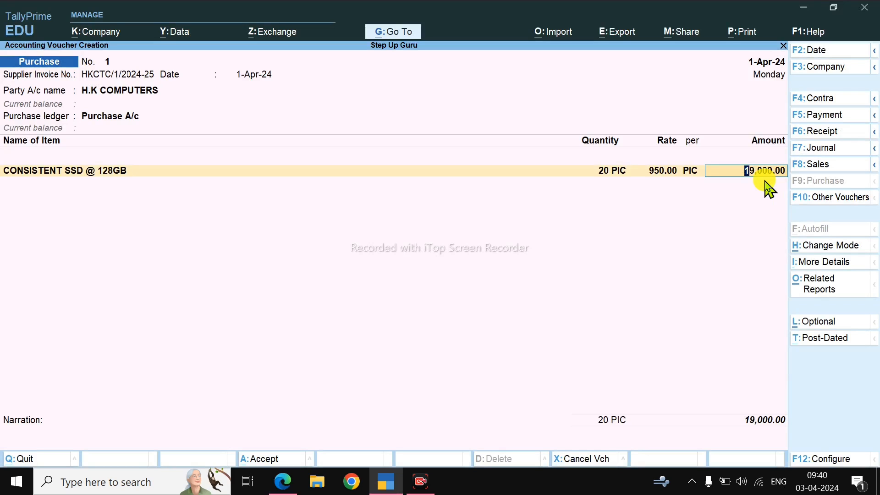
Step: Check the bill's grand total and tax summary, and return to the SSD item's quantity in the purchase voucher
{"action": "key", "text": "alt+Tab"}
{"action": "scroll", "coordinate": [735, 271], "scroll_direction": "down", "scroll_amount": 5}
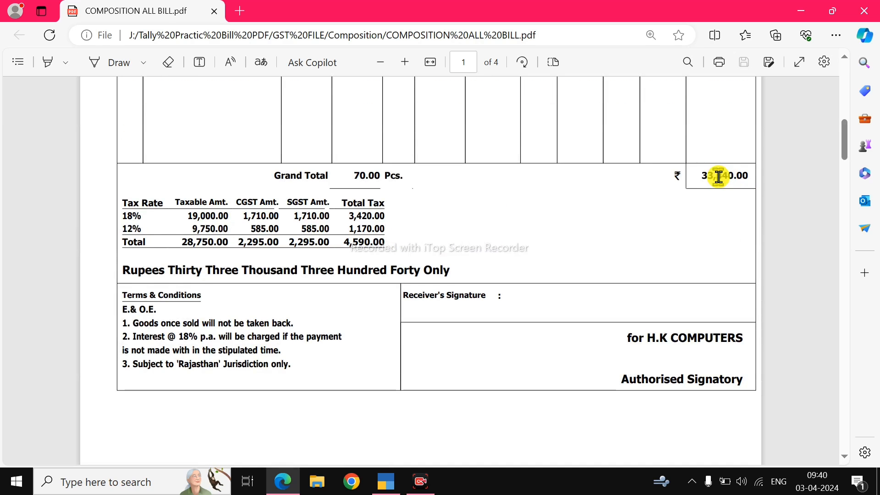
{"action": "key", "text": "alt+Tab"}
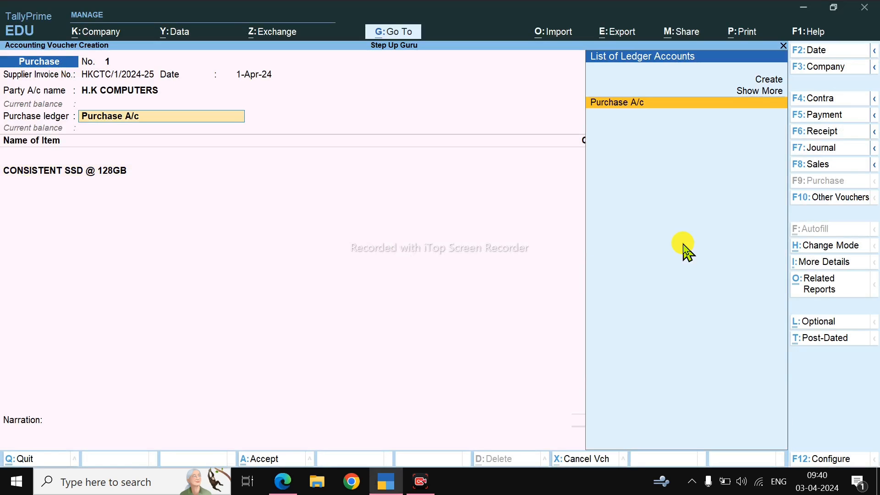
{"action": "key", "text": "Return"}
Step: Copy the second item's description from the bill and use it to name a new stock item, INTEX WIRED KEYBOARD
{"action": "key", "text": "Return"}
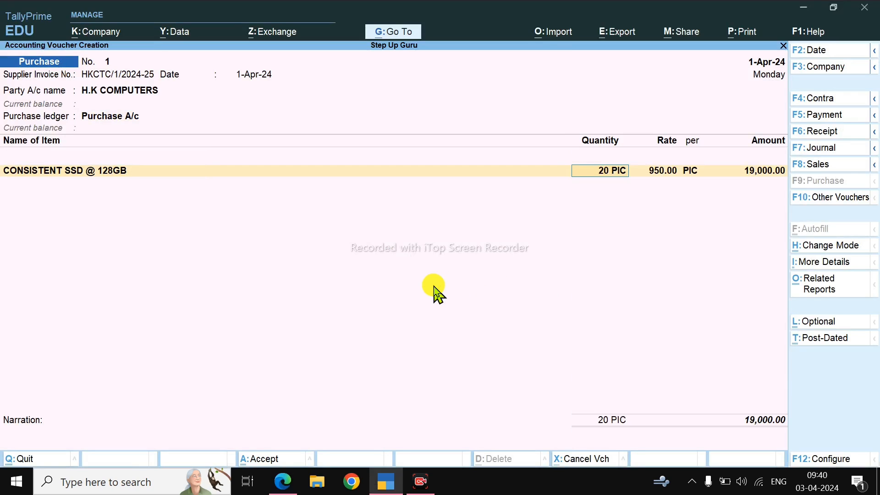
{"action": "key", "text": "Return"}
{"action": "key", "text": "alt+Tab"}
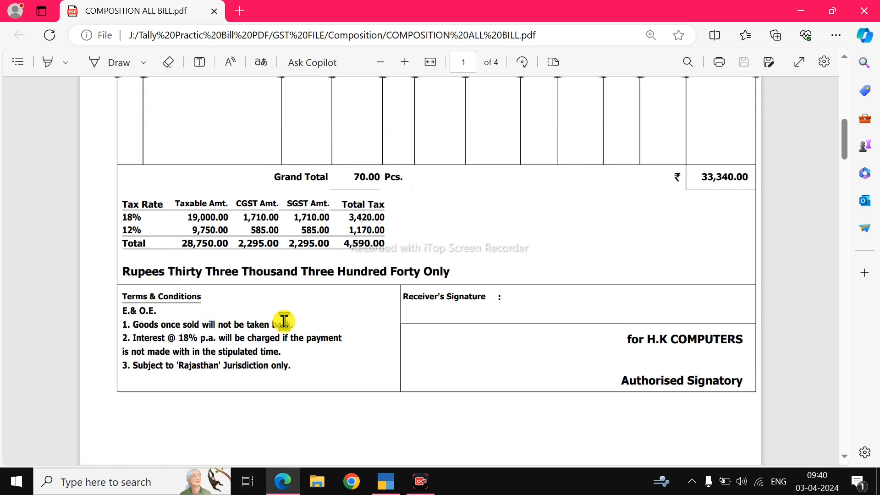
{"action": "scroll", "coordinate": [285, 321], "scroll_direction": "up", "scroll_amount": 10}
{"action": "left_click_drag", "start_coordinate": [144, 313], "coordinate": [251, 316]}
{"action": "key", "text": "ctrl+c"}
{"action": "key", "text": "alt+Tab"}
{"action": "key", "text": "alt+c"}
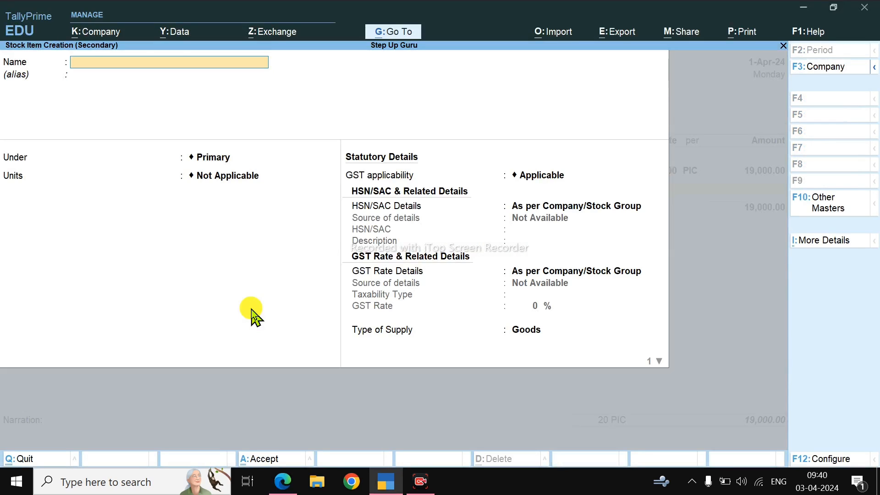
{"action": "key", "text": "ctrl+alt+v"}
{"action": "key", "text": "Return"}
{"action": "key", "text": "Return"}
Step: Create a KEYBOARD stock group under Primary for the new item, with quantities of items added
{"action": "key", "text": "Up"}
{"action": "key", "text": "Return"}
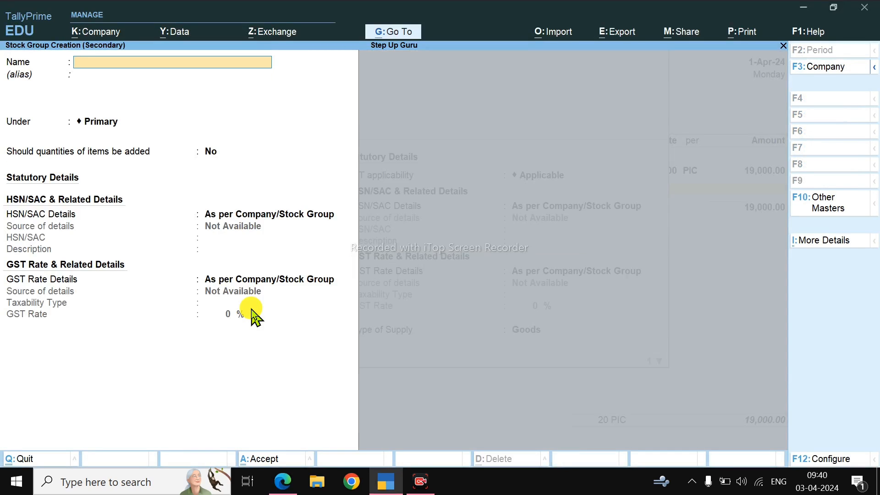
{"action": "type", "text": "KEYBOARD"}
{"action": "key", "text": "Return"}
{"action": "key", "text": "Return"}
{"action": "key", "text": "Return"}
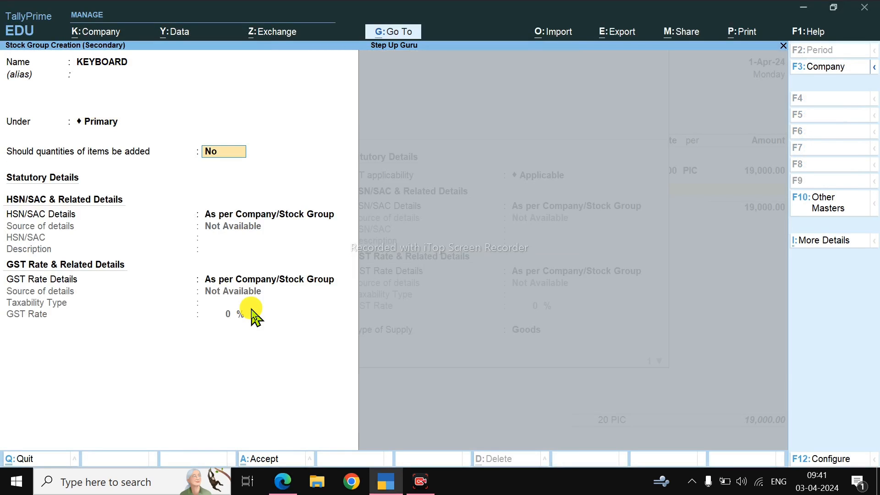
{"action": "type", "text": "y"}
{"action": "key", "text": "Return"}
{"action": "key", "text": "Return"}
Step: Specify HSN/SAC 8787 in the KEYBOARD stock group, as given on the bill, leaving its description blank
{"action": "key", "text": "Down"}
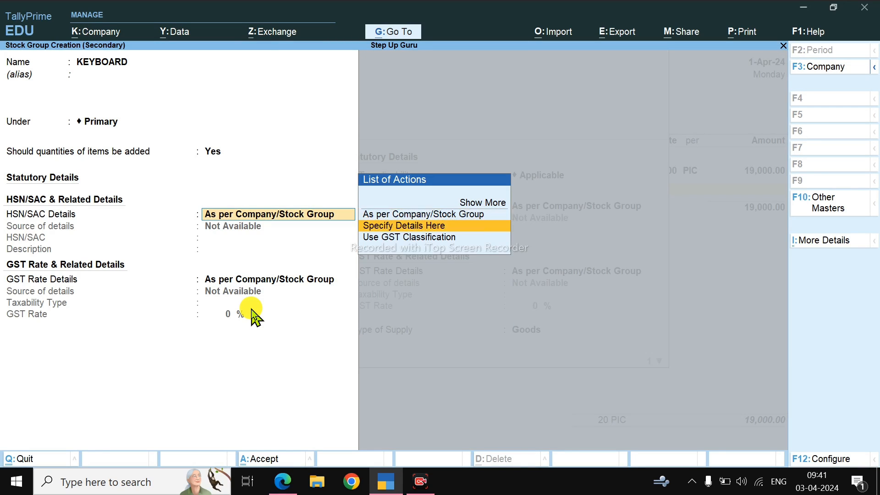
{"action": "key", "text": "alt+Tab"}
Step: Specify the KEYBOARD group's GST rate as Taxable at 12%, and save the stock group
{"action": "key", "text": "alt+Tab"}
{"action": "type", "text": "8787"}
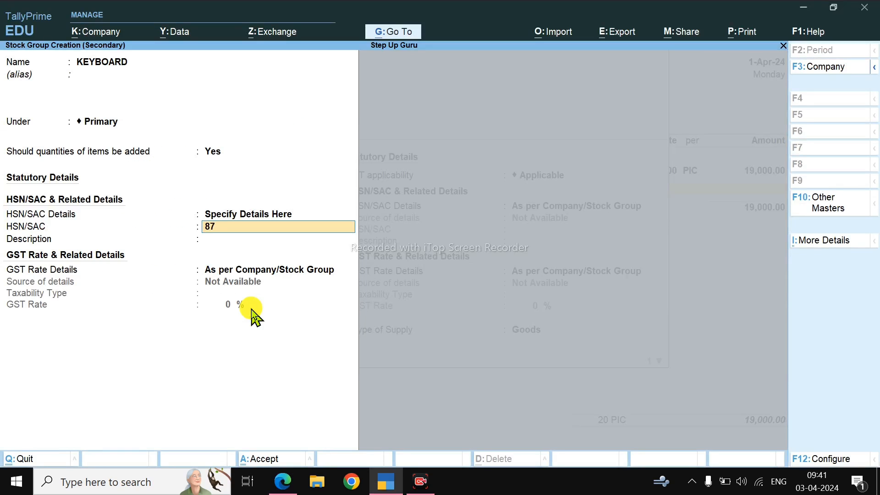
{"action": "key", "text": "Return"}
{"action": "key", "text": "Return"}
{"action": "key", "text": "Down"}
{"action": "key", "text": "Return"}
{"action": "key", "text": "alt+Tab"}
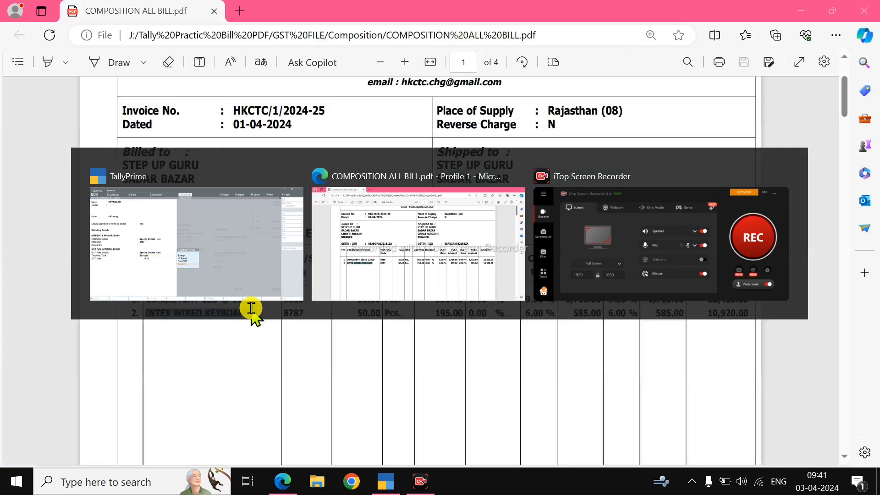
{"action": "key", "text": "alt+Tab"}
{"action": "key", "text": "Return"}
{"action": "type", "text": "1"}
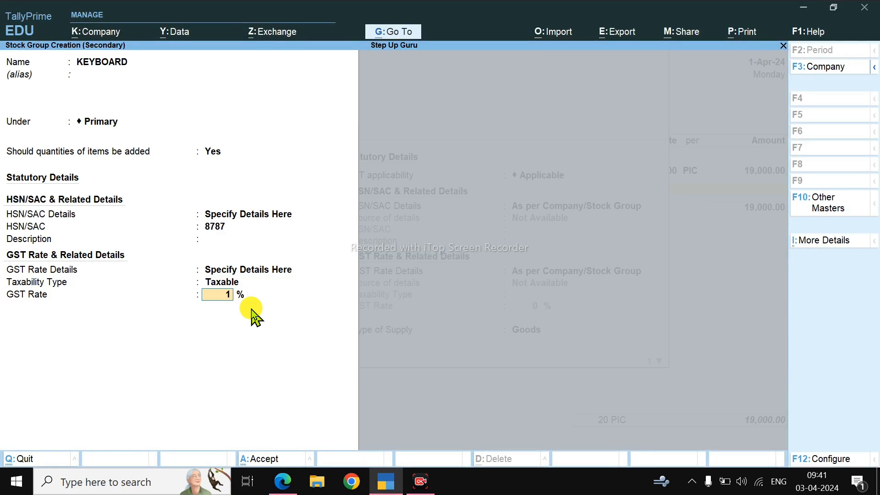
{"action": "type", "text": "2"}
{"action": "key", "text": "Return"}
Step: Set the keyboard item's unit to PIC, keep GST details as per company/stock group, and save it into the voucher
{"action": "key", "text": "Return"}
{"action": "key", "text": "Return"}
{"action": "key", "text": "BackSpace"}
{"action": "key", "text": "BackSpace"}
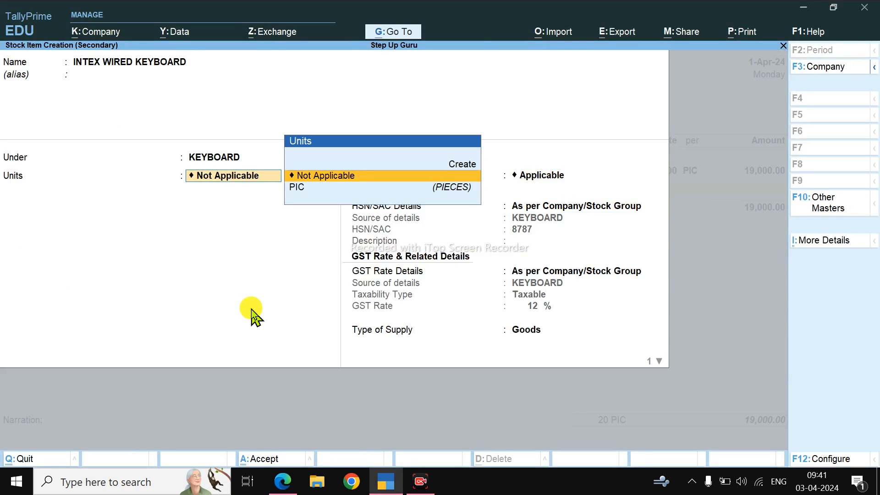
{"action": "key", "text": "Down"}
{"action": "key", "text": "Return"}
{"action": "key", "text": "Return"}
{"action": "key", "text": "Return"}
{"action": "key", "text": "Return"}
{"action": "key", "text": "Return"}
{"action": "key", "text": "Return"}
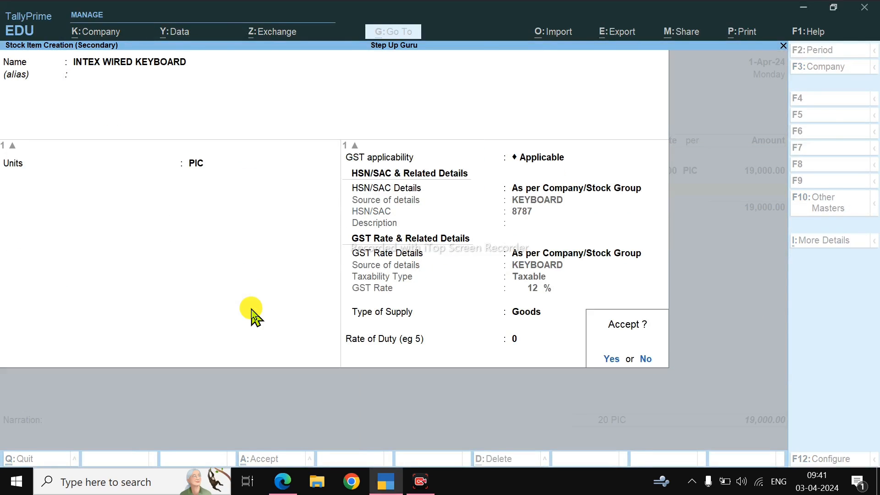
{"action": "key", "text": "Return"}
Step: Enter a quantity of 50 PIC and a rate of 195 per PIC for the keyboard item, as given on the bill
{"action": "key", "text": "alt+Tab"}
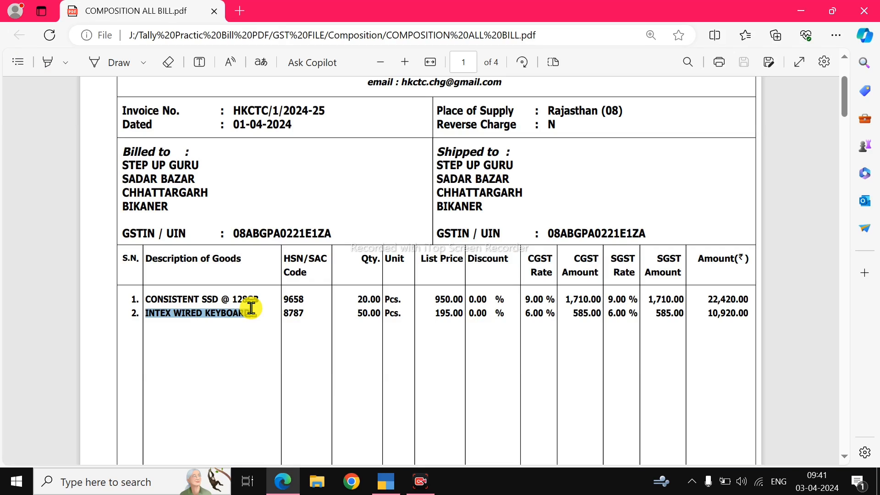
{"action": "left_click", "coordinate": [351, 306]}
{"action": "key", "text": "alt+Tab"}
{"action": "type", "text": "50"}
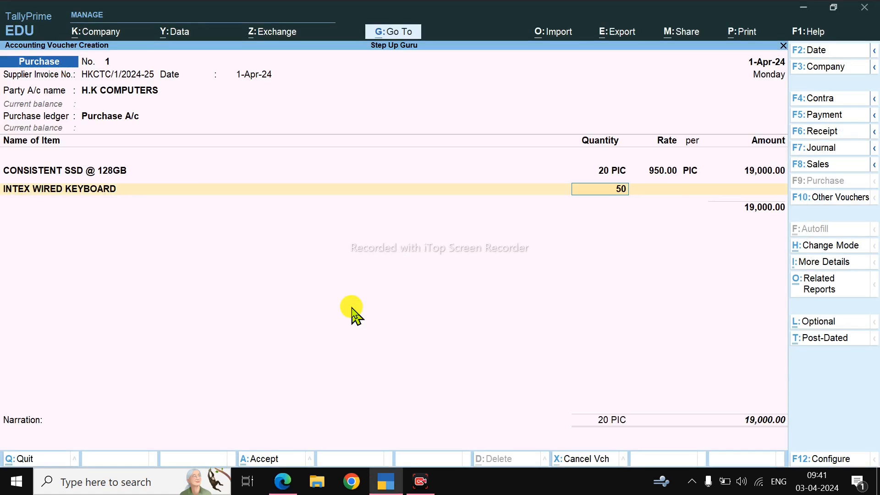
{"action": "key", "text": "Return"}
{"action": "key", "text": "alt+Tab"}
{"action": "key", "text": "alt+Tab"}
{"action": "type", "text": "195"}
{"action": "key", "text": "Return"}
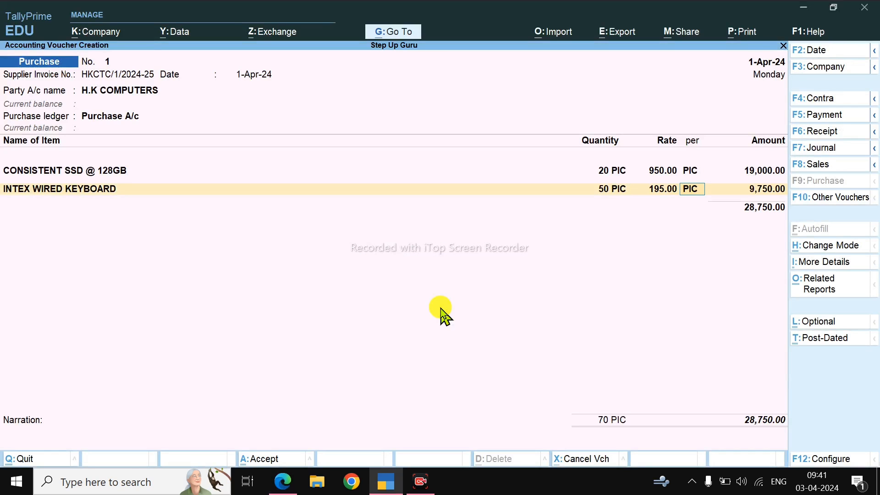
{"action": "key", "text": "Return"}
{"action": "key", "text": "Return"}
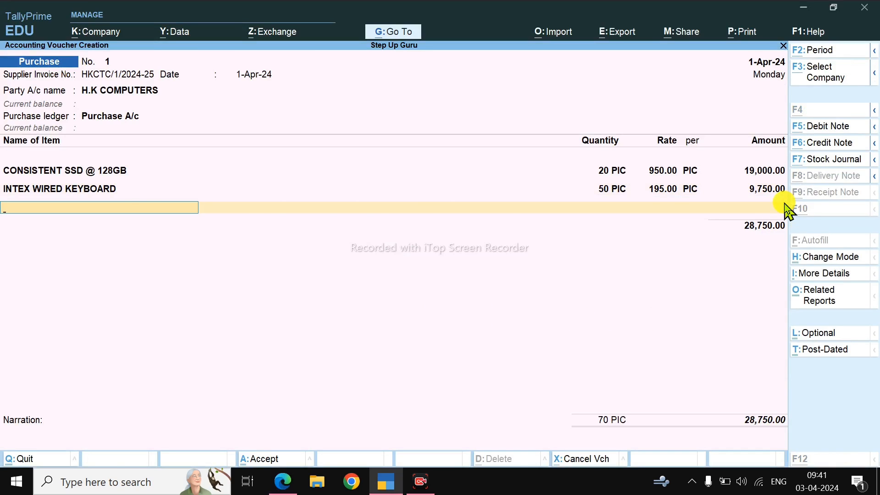
Step: Compare the voucher's item total with the bill's total taxable amount, and end the item list at the ledger line
{"action": "key", "text": "alt+Tab"}
{"action": "scroll", "coordinate": [614, 314], "scroll_direction": "down", "scroll_amount": 10}
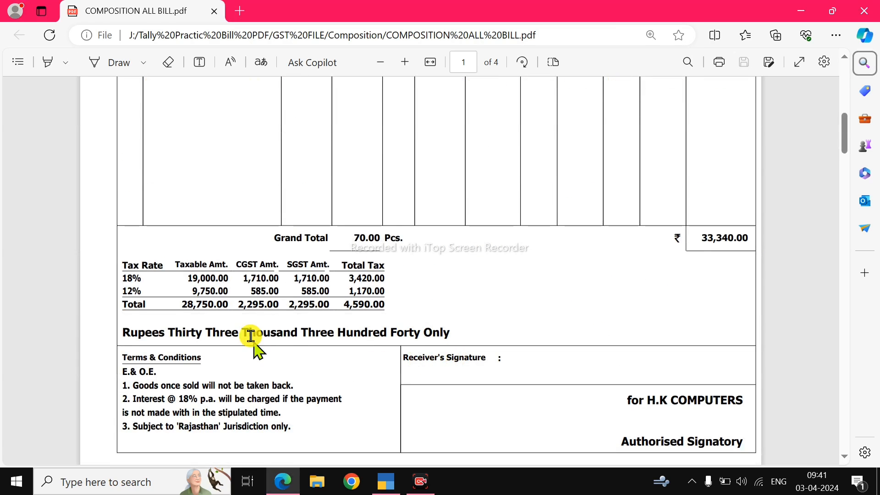
{"action": "left_click_drag", "start_coordinate": [180, 307], "coordinate": [225, 307]}
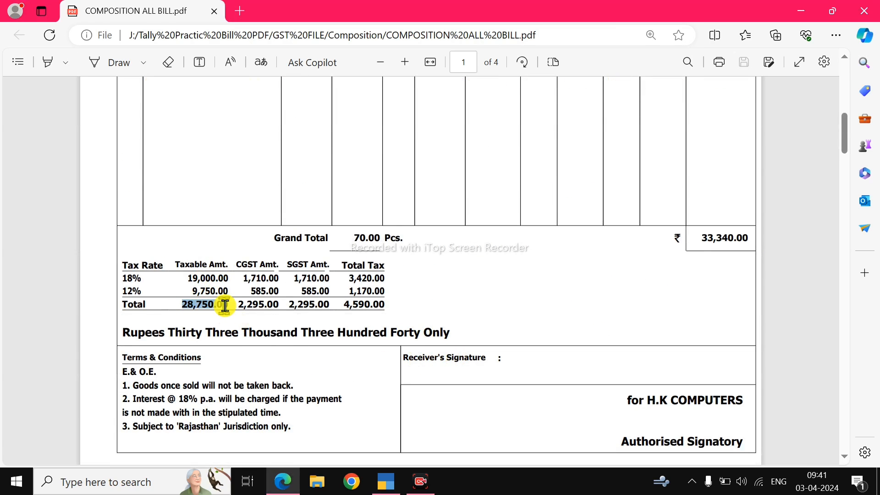
{"action": "key", "text": "alt+Tab"}
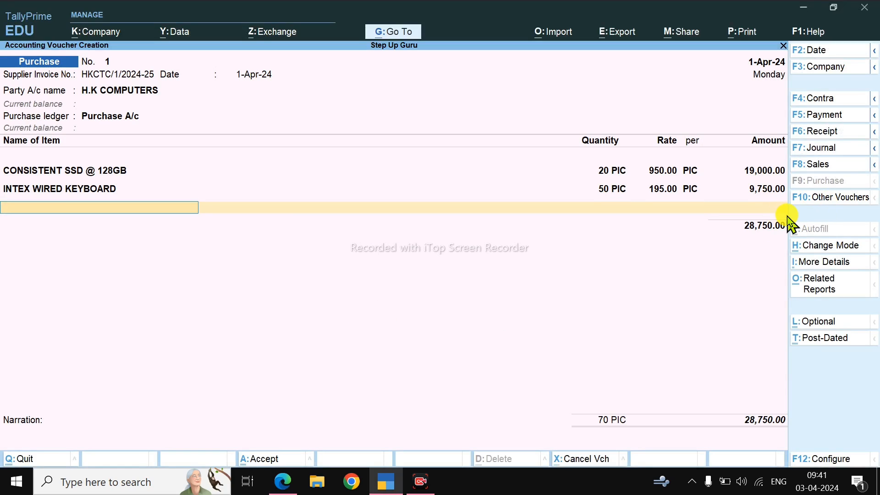
{"action": "key", "text": "Return"}
{"action": "key", "text": "alt+Tab"}
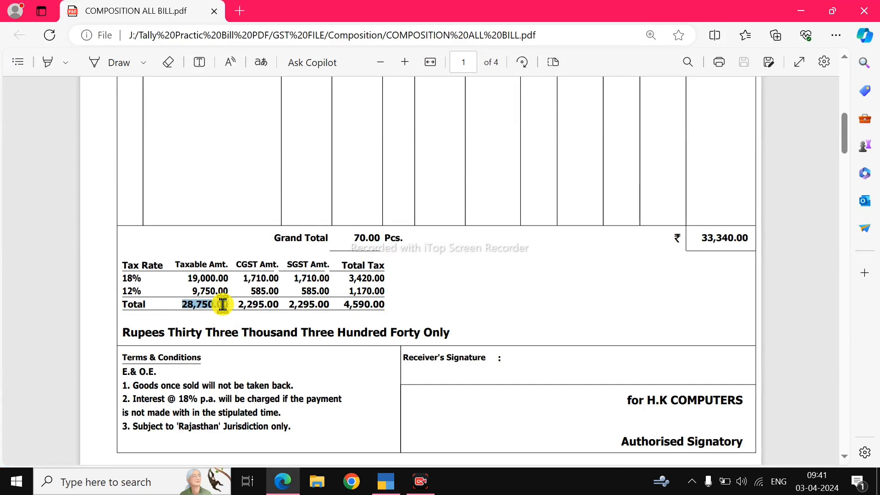
{"action": "key", "text": "alt+Tab"}
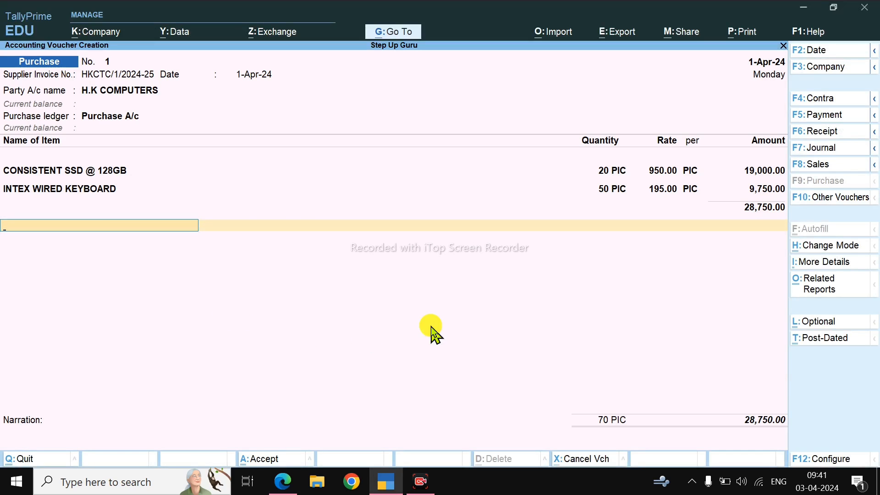
Step: Start a new ledger from the voucher's ledger line and name it CGST
{"action": "key", "text": "alt+c"}
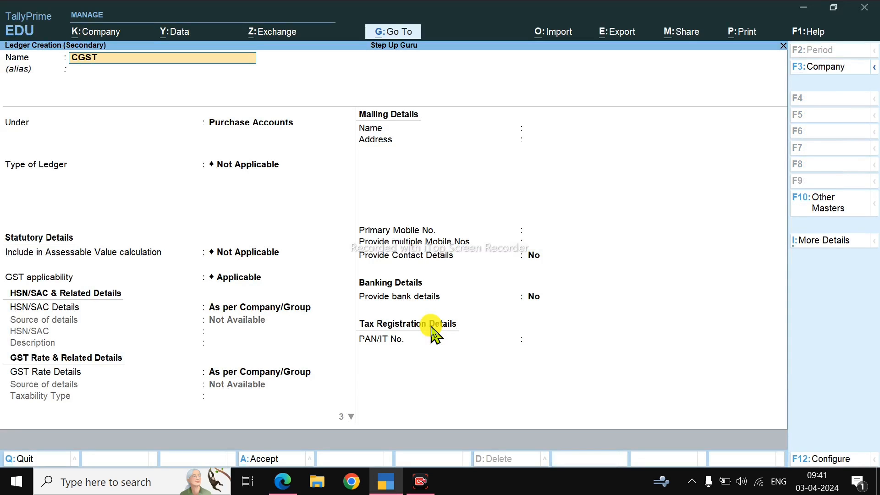
{"action": "type", "text": "CGST T"}
{"action": "key", "text": "BackSpace"}
{"action": "key", "text": "BackSpace"}
{"action": "key", "text": "Return"}
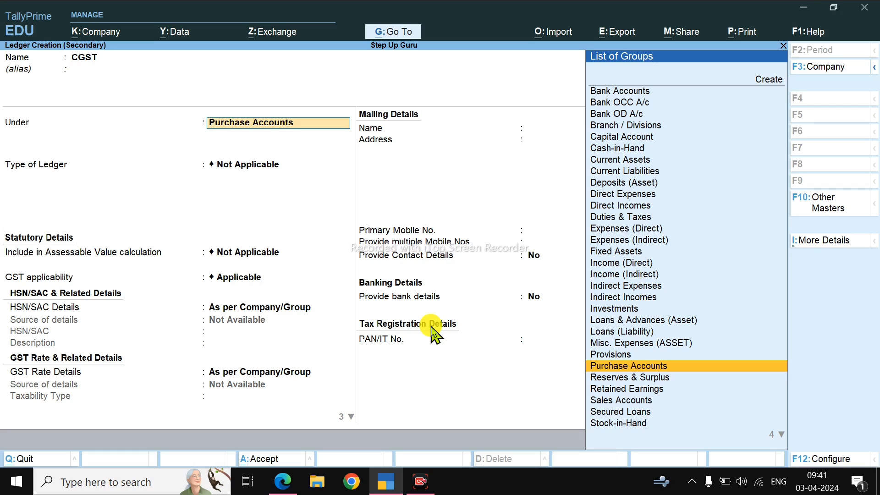
Step: Place the CGST ledger under the Indirect Expenses group
{"action": "key", "text": "alt"}
{"action": "type", "text": "IND"}
{"action": "key", "text": "Down"}
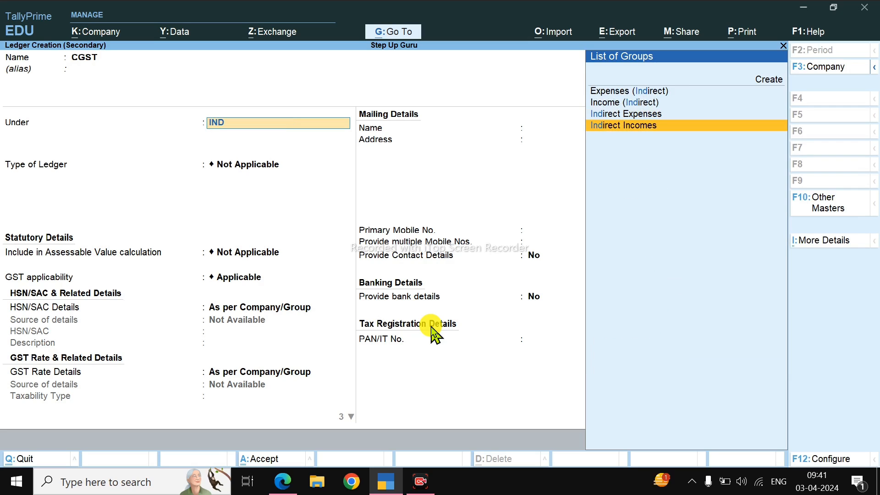
{"action": "key", "text": "Up"}
{"action": "key", "text": "Return"}
Step: Examine the bill's CGST, SGST and total tax amounts against its item amounts and grand total
{"action": "key", "text": "alt+Tab"}
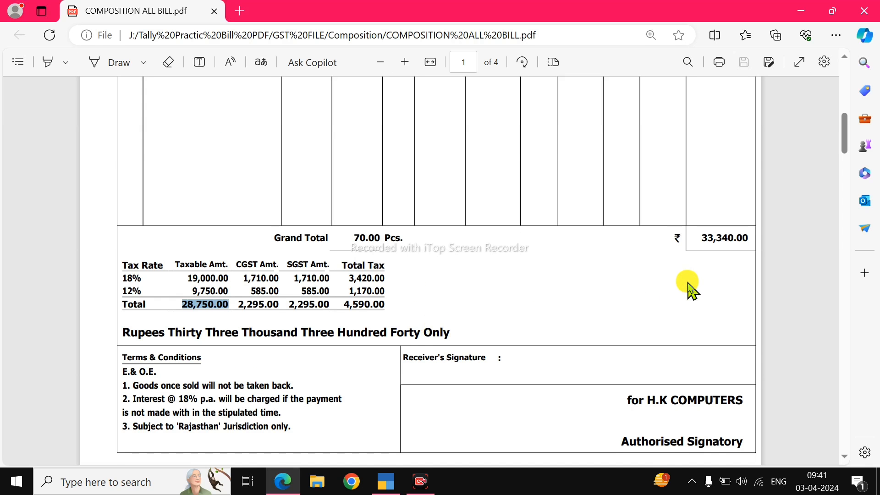
{"action": "scroll", "coordinate": [700, 257], "scroll_direction": "up", "scroll_amount": 2}
{"action": "scroll", "coordinate": [427, 395], "scroll_direction": "down", "scroll_amount": 3}
{"action": "double_click", "coordinate": [227, 367]}
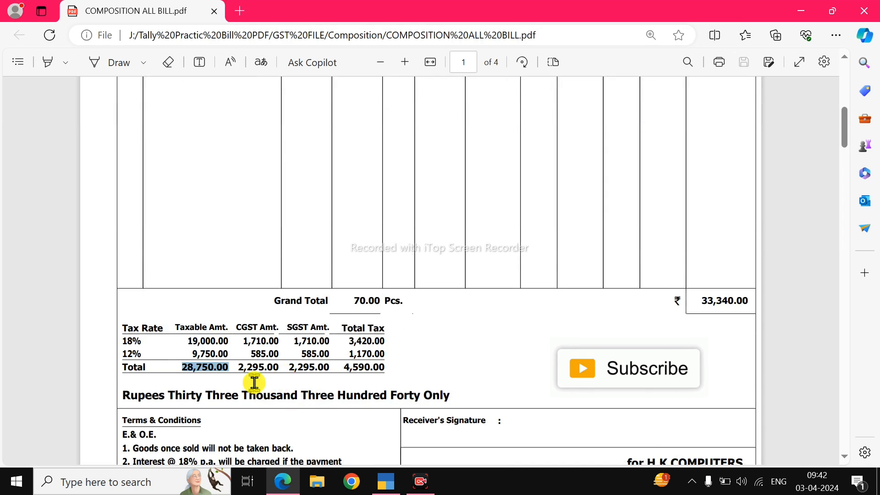
{"action": "left_click_drag", "start_coordinate": [237, 371], "coordinate": [373, 369]}
{"action": "left_click", "coordinate": [344, 366]}
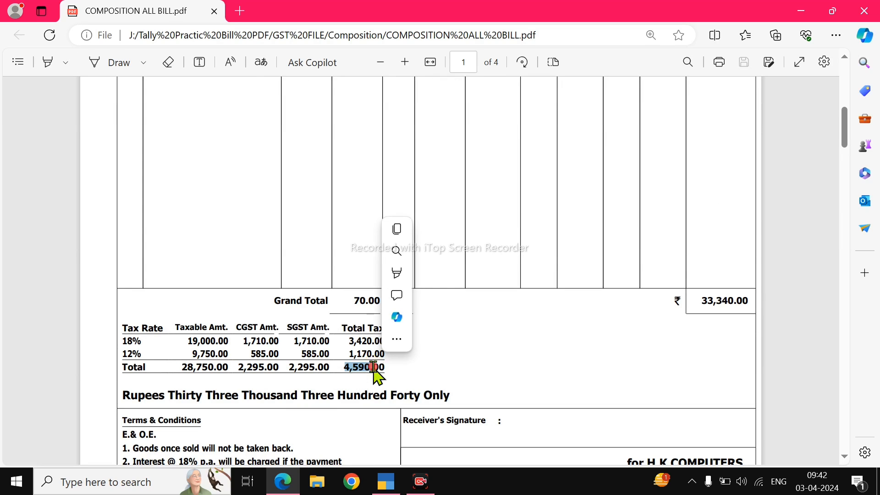
{"action": "left_click", "coordinate": [373, 367]}
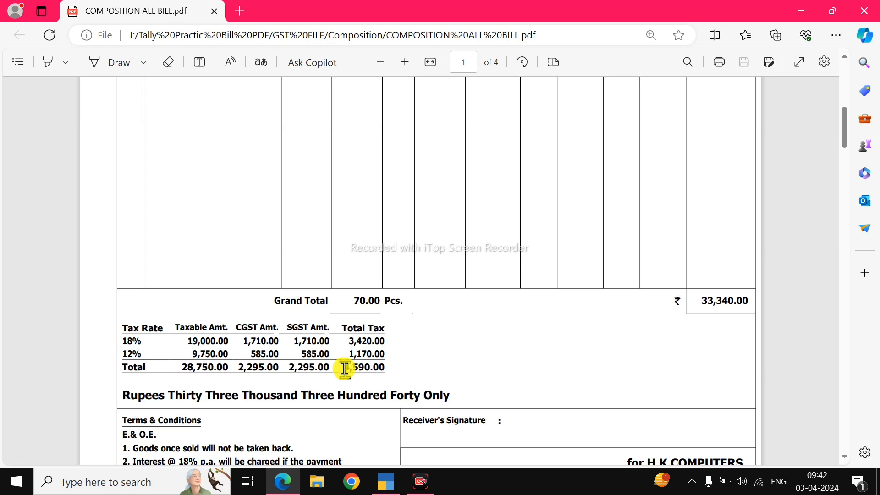
{"action": "left_click_drag", "start_coordinate": [344, 368], "coordinate": [383, 367]}
{"action": "left_click", "coordinate": [361, 376]}
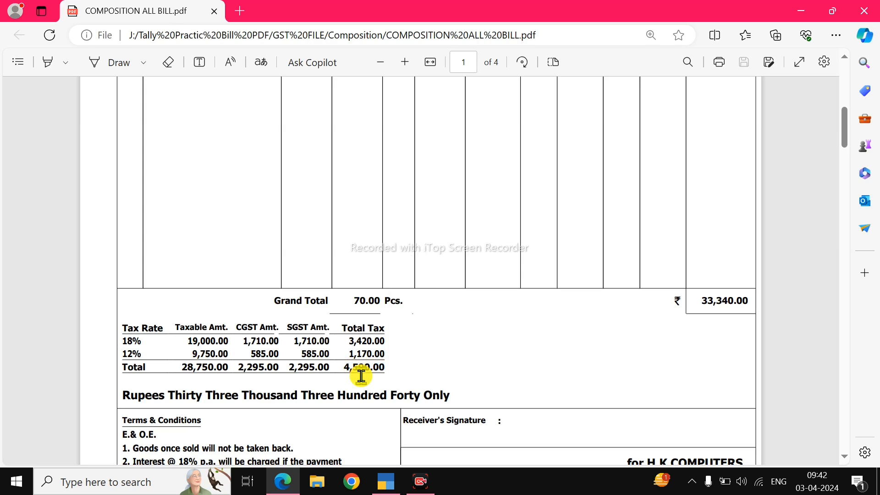
{"action": "left_click_drag", "start_coordinate": [342, 367], "coordinate": [372, 383]}
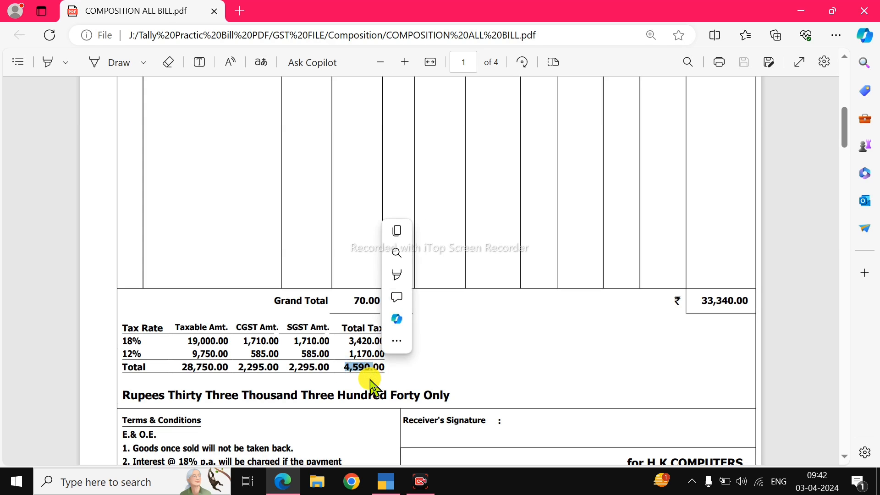
{"action": "scroll", "coordinate": [369, 373], "scroll_direction": "up", "scroll_amount": 10}
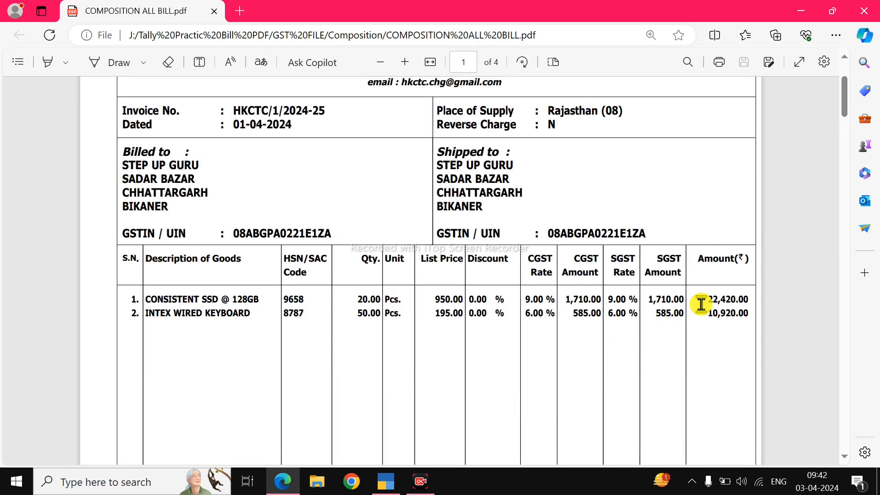
{"action": "scroll", "coordinate": [705, 362], "scroll_direction": "down", "scroll_amount": 5}
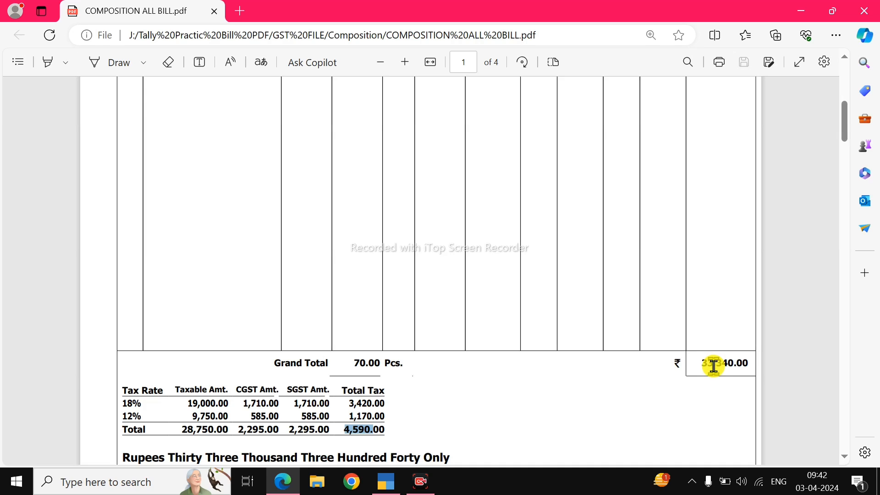
{"action": "key", "text": "alt+Tab"}
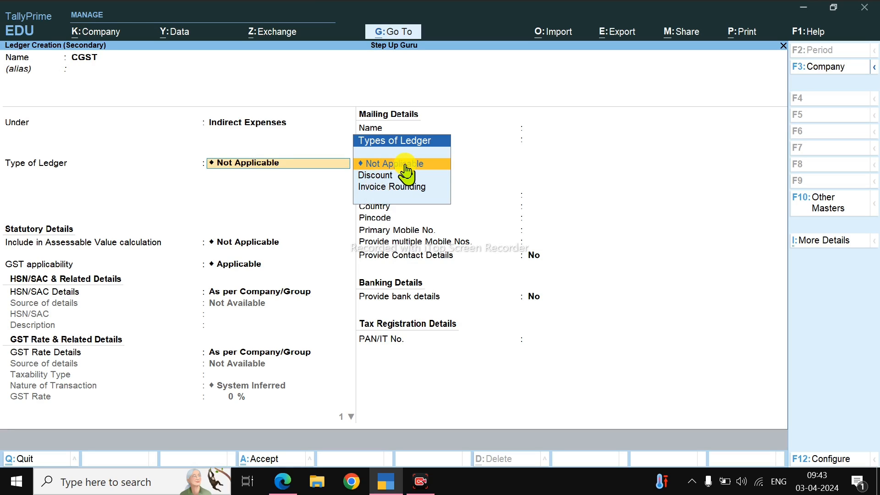
Step: Save the CGST ledger with type Not Applicable, GST applicability Applicable, and HSN/SAC and GST rate details As per Company/Group
{"action": "key", "text": "Return"}
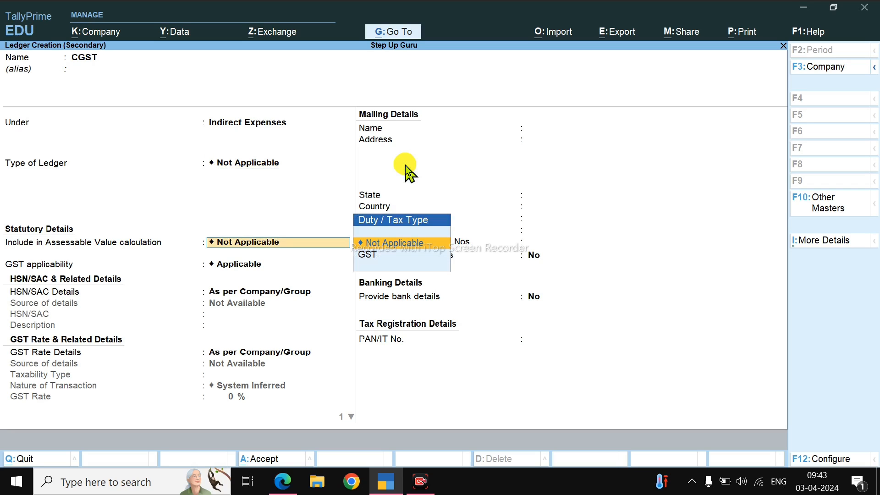
{"action": "key", "text": "Return"}
{"action": "key", "text": "Return"}
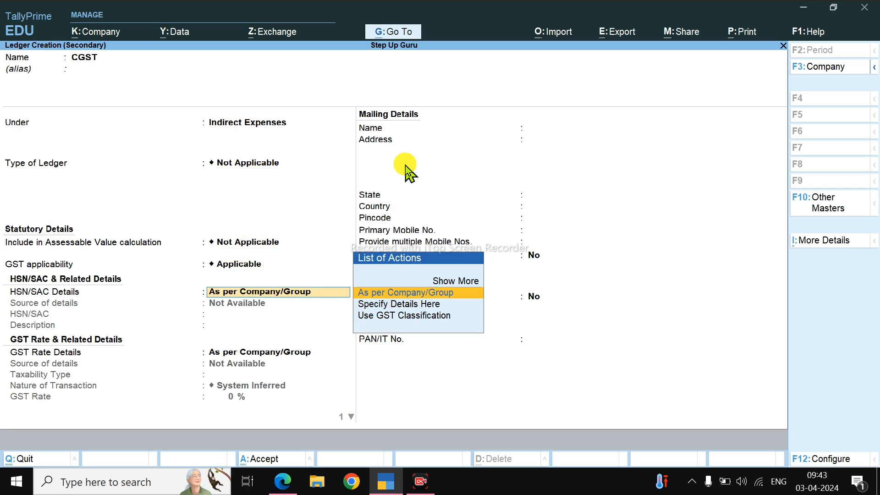
{"action": "key", "text": "Return"}
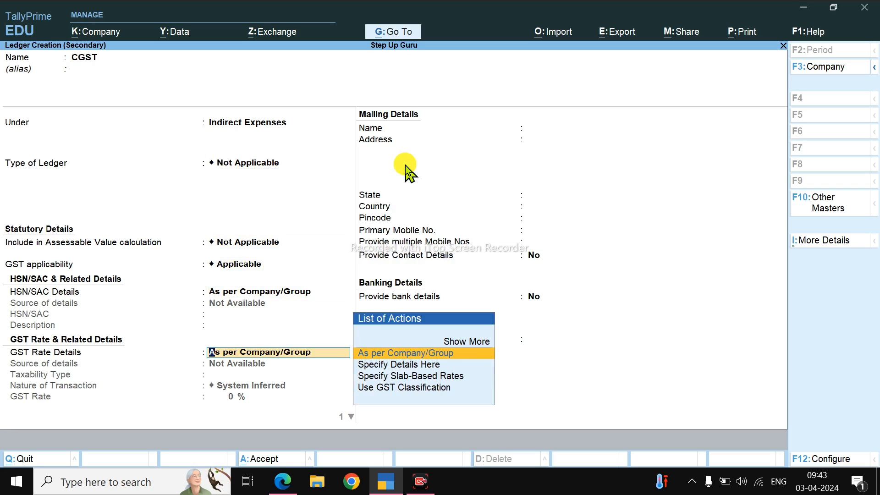
{"action": "key", "text": "Return"}
{"action": "key", "text": "Up"}
{"action": "key", "text": "Return"}
{"action": "key", "text": "Return"}
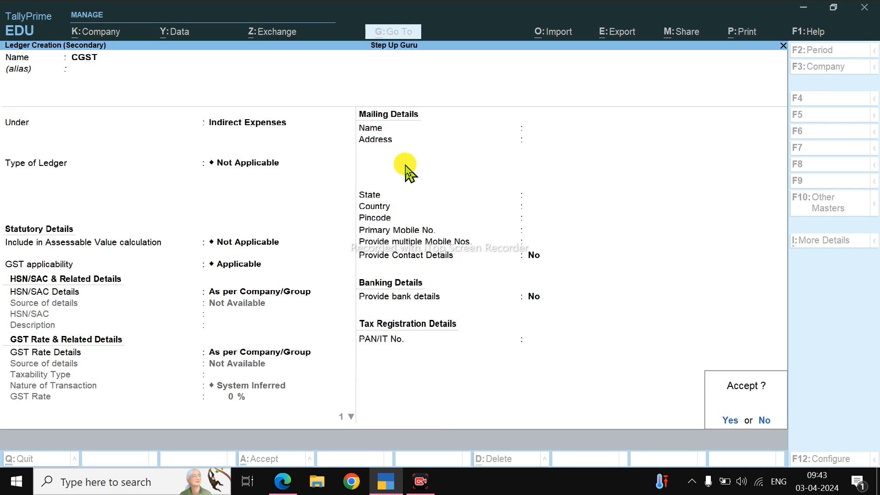
{"action": "key", "text": "Return"}
Step: Look up the total CGST amount in the bill's tax summary and enter 2,295 on the voucher's CGST line
{"action": "key", "text": "alt+Tab"}
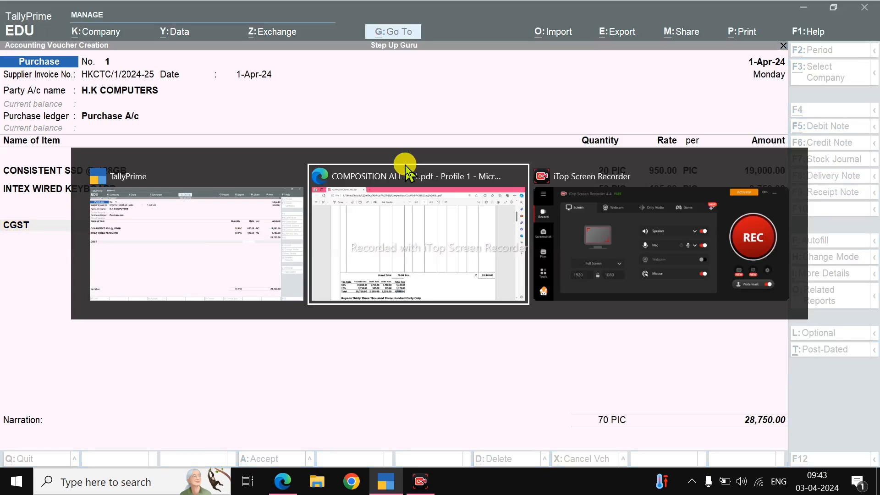
{"action": "scroll", "coordinate": [392, 184], "scroll_direction": "up", "scroll_amount": 5}
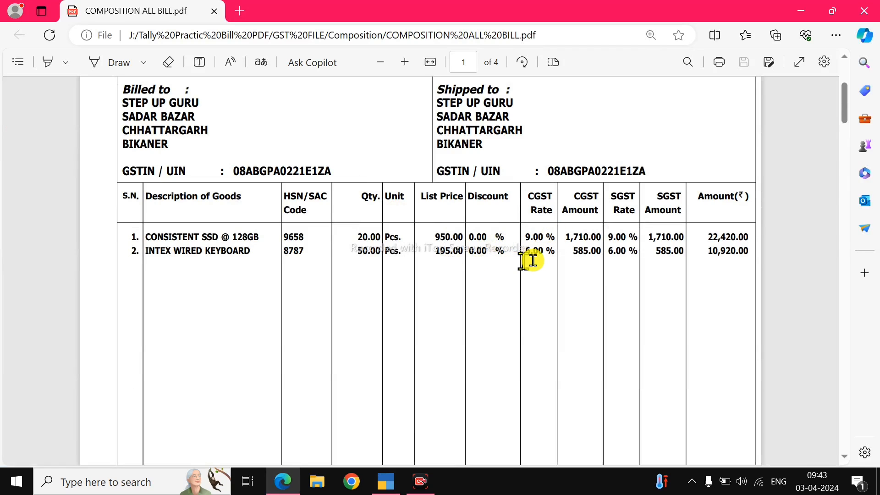
{"action": "key", "text": "alt+Tab"}
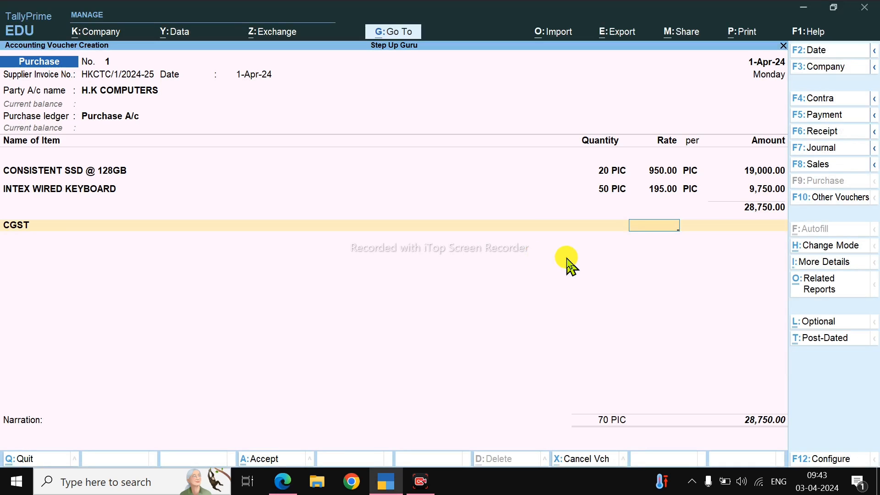
{"action": "key", "text": "Return"}
{"action": "key", "text": "alt+Tab"}
{"action": "scroll", "coordinate": [237, 342], "scroll_direction": "down", "scroll_amount": 5}
{"action": "scroll", "coordinate": [237, 341], "scroll_direction": "down", "scroll_amount": 2}
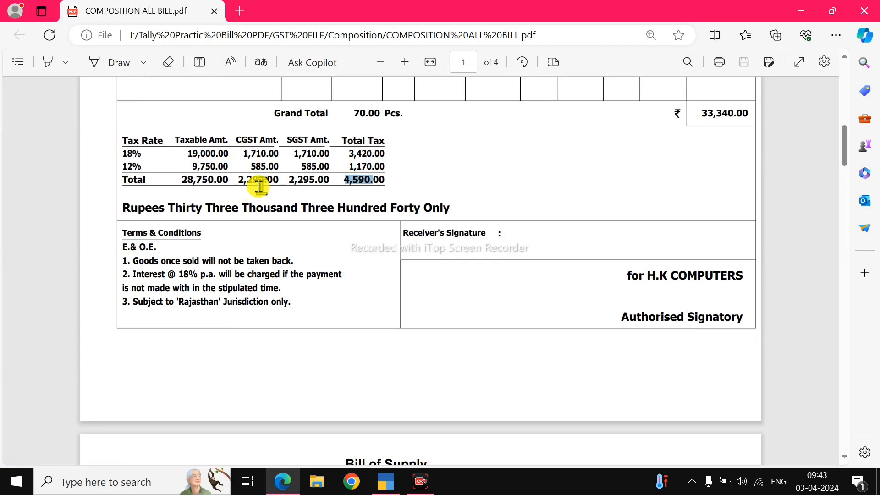
{"action": "key", "text": "alt+Tab"}
{"action": "type", "text": "2,29"}
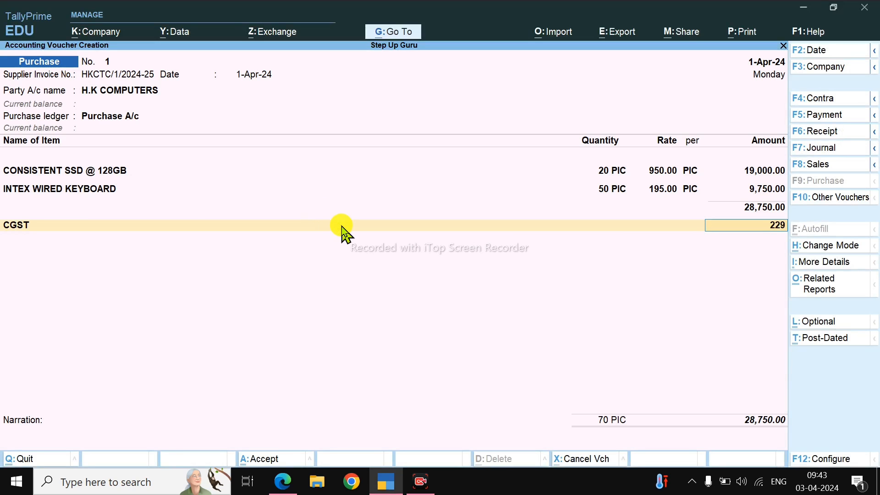
{"action": "type", "text": "5"}
{"action": "key", "text": "Return"}
Step: Create an SGST ledger under Indirect Expenses from the voucher, keeping its GST details As per Company/Group
{"action": "key", "text": "alt+c"}
{"action": "type", "text": "SGST"}
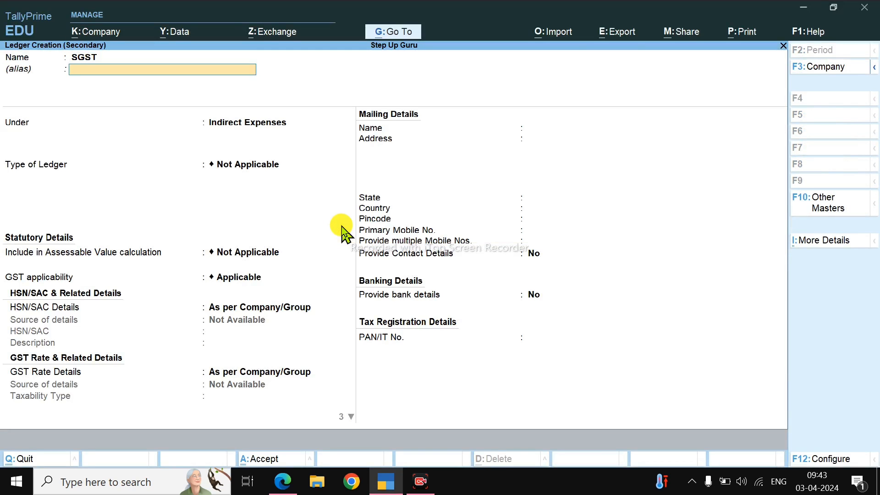
{"action": "key", "text": "Return"}
{"action": "key", "text": "Return"}
{"action": "key", "text": "Return"}
{"action": "key", "text": "Return"}
{"action": "key", "text": "Return"}
{"action": "key", "text": "Return"}
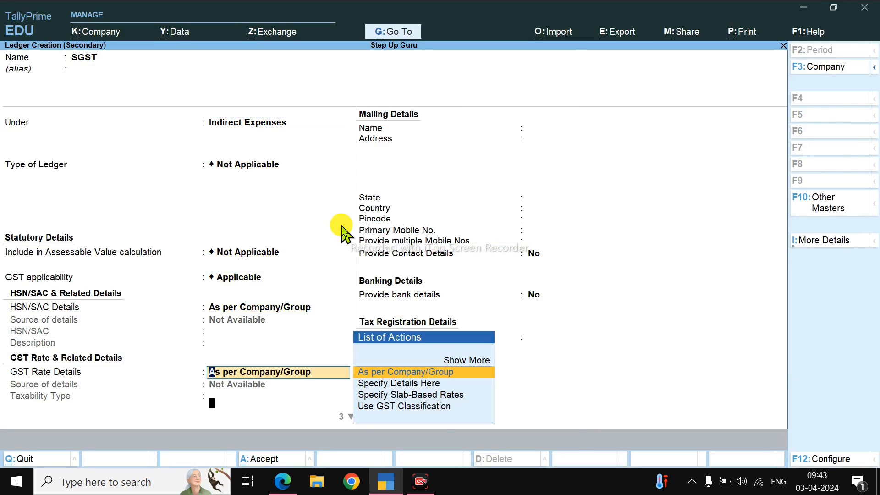
{"action": "key", "text": "Return"}
{"action": "key", "text": "Up"}
Step: Enter 2,295 on the voucher's SGST line and compare the voucher total with the bill's grand total
{"action": "key", "text": "Return"}
{"action": "key", "text": "Return"}
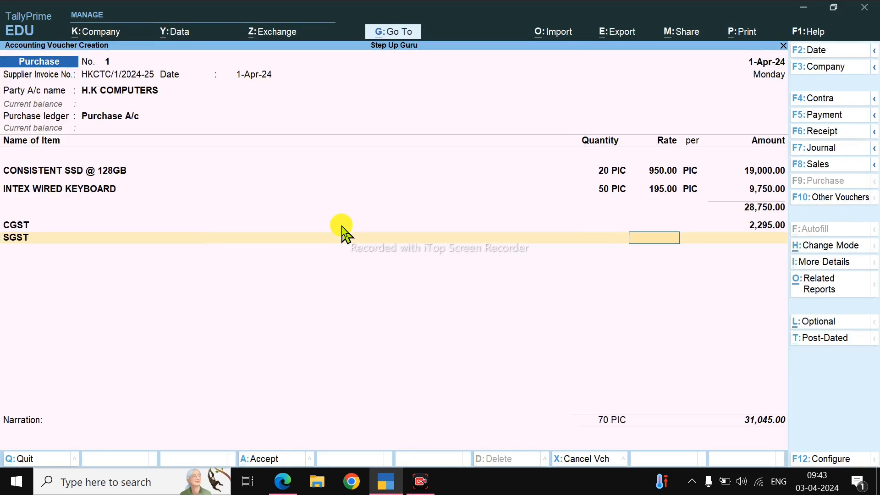
{"action": "key", "text": "Return"}
{"action": "type", "text": "2295"}
{"action": "key", "text": "Return"}
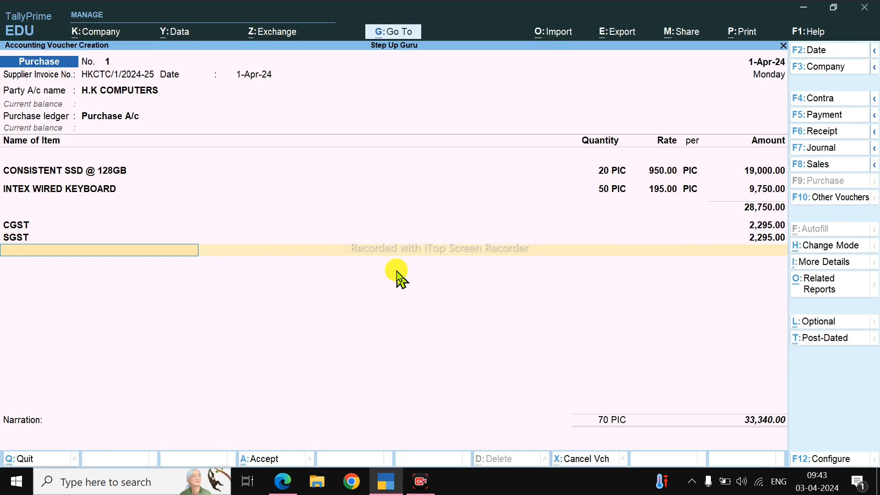
{"action": "key", "text": "alt+Tab"}
{"action": "scroll", "coordinate": [646, 244], "scroll_direction": "up", "scroll_amount": 3}
{"action": "key", "text": "alt+Tab"}
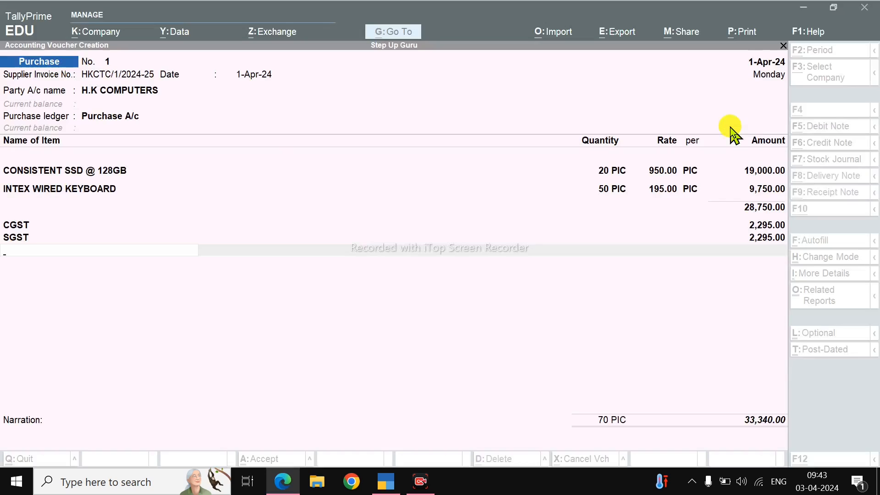
Step: End the ledger list and allocate the full bill amount of 33,340.00 Cr to H.K COMPUTERS as a New Ref
{"action": "key", "text": "Return"}
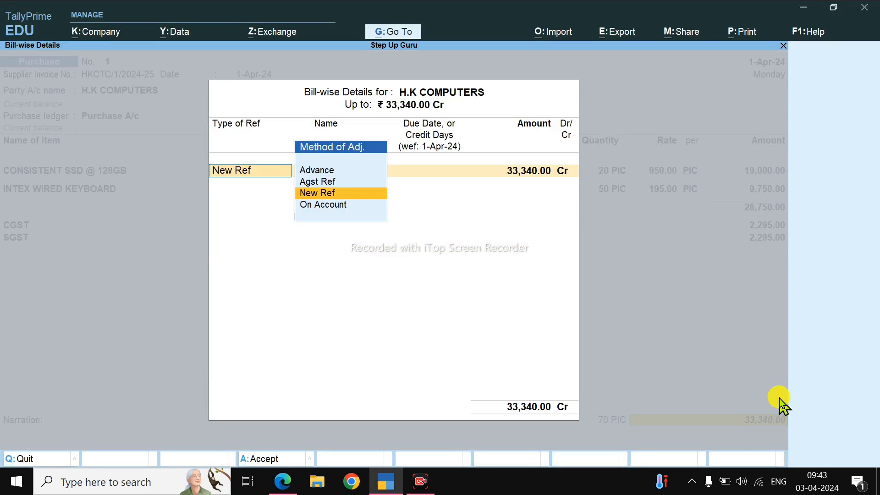
{"action": "key", "text": "Return"}
{"action": "key", "text": "Return"}
{"action": "key", "text": "Return"}
{"action": "key", "text": "Return"}
{"action": "key", "text": "Return"}
{"action": "key", "text": "Return"}
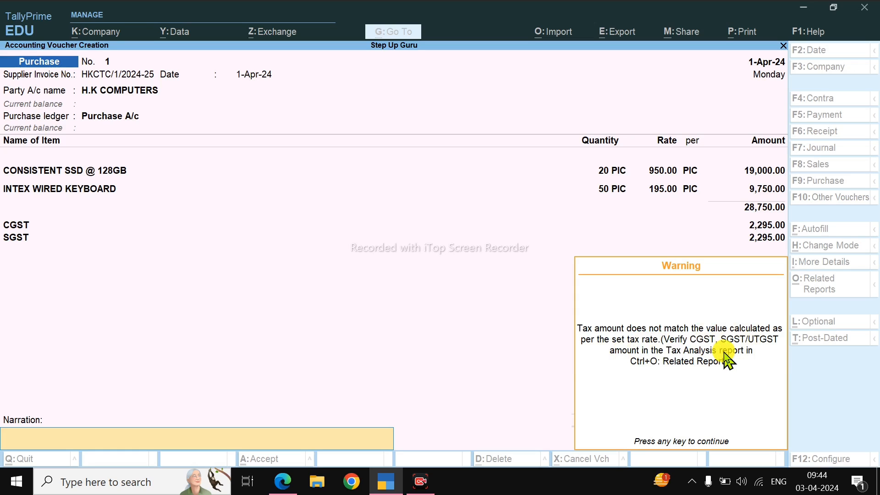
Step: Go back from the narration to the voucher's CGST line and open that ledger's Type of Ledger setting for alteration
{"action": "key", "text": "Return"}
{"action": "key", "text": "Escape"}
{"action": "key", "text": "BackSpace"}
{"action": "key", "text": "BackSpace"}
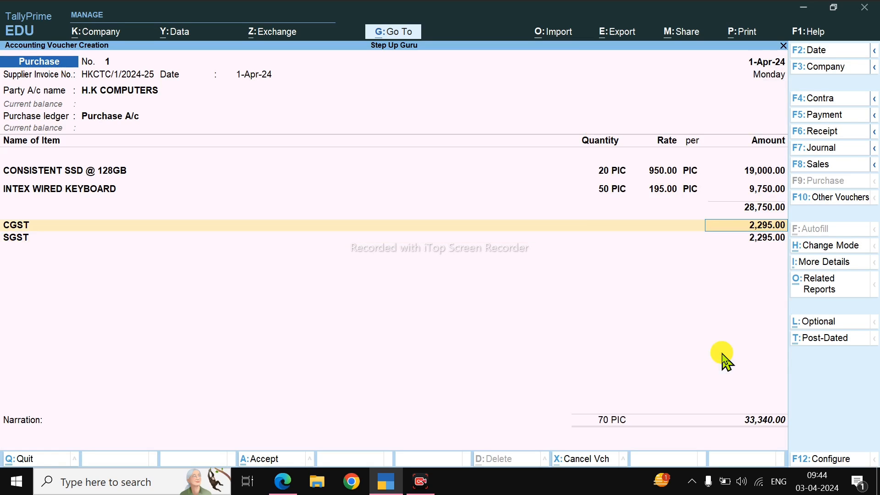
{"action": "key", "text": "BackSpace"}
{"action": "key", "text": "BackSpace"}
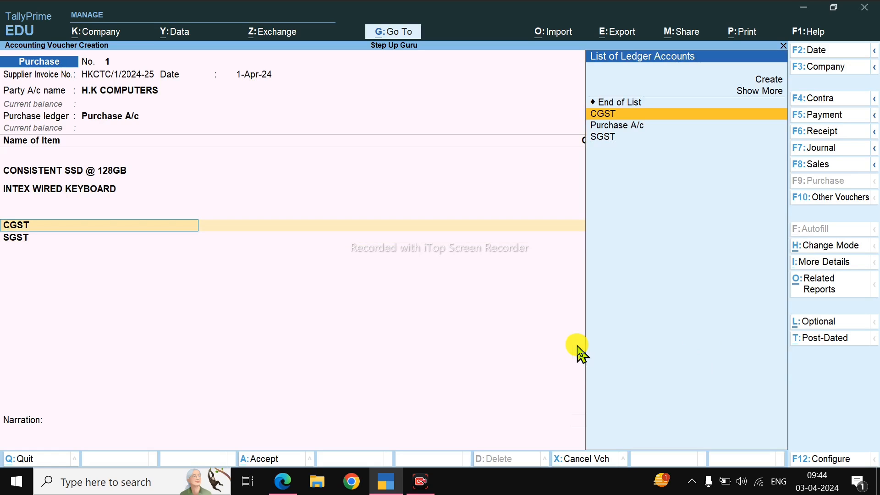
{"action": "key", "text": "ctrl+Return"}
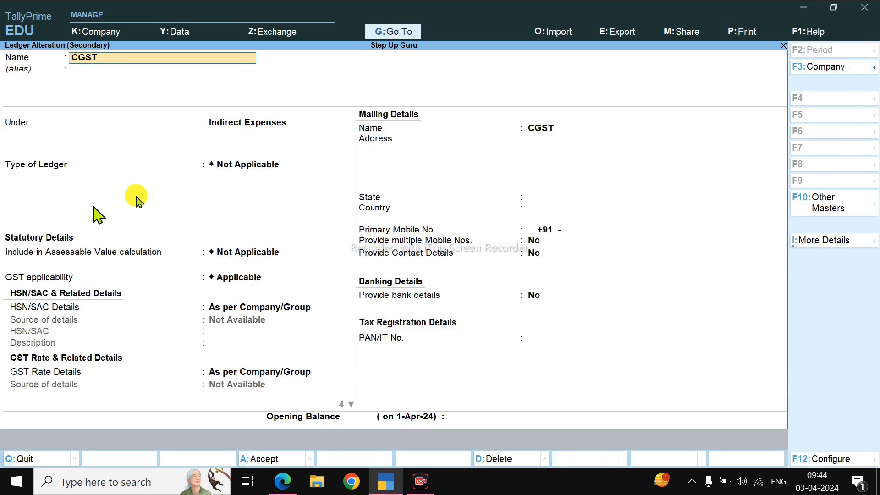
{"action": "left_click", "coordinate": [246, 166]}
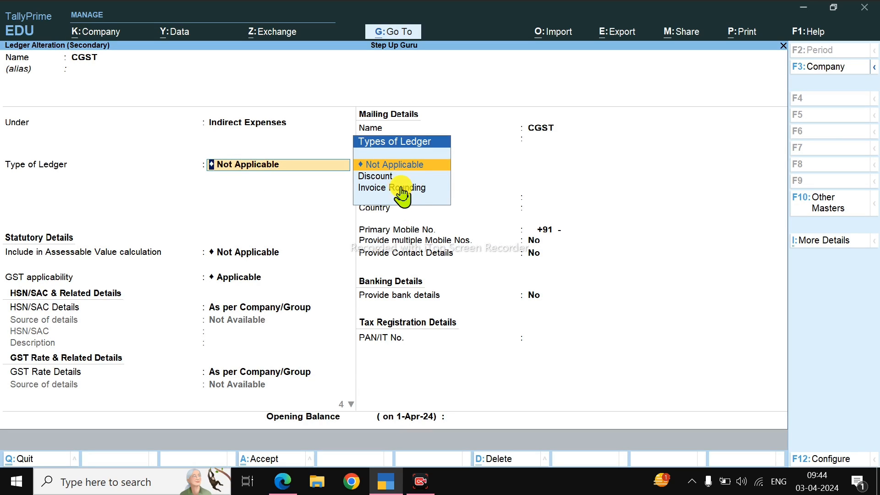
Step: Configure ledger masters with Select type of Duties or Taxes and Set Ledgers to behave as Duties and Taxes both set to Yes
{"action": "key", "text": "F12"}
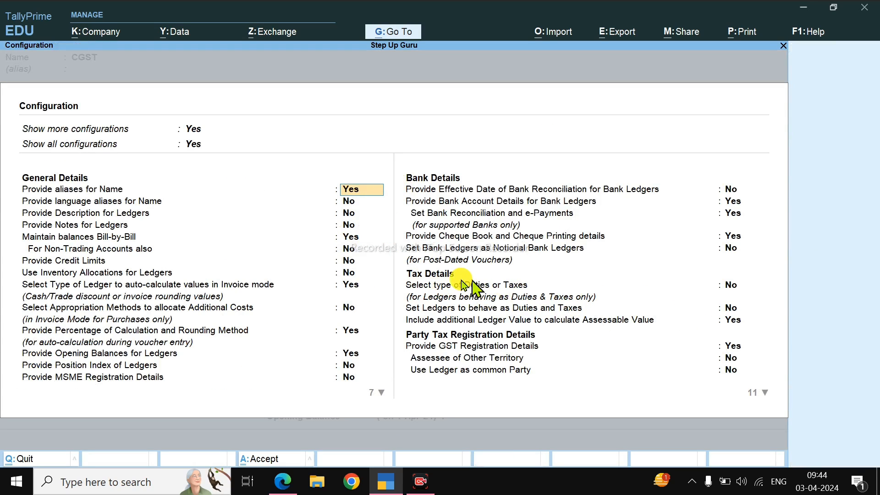
{"action": "left_click", "coordinate": [728, 286]}
{"action": "type", "text": "y"}
{"action": "key", "text": "Return"}
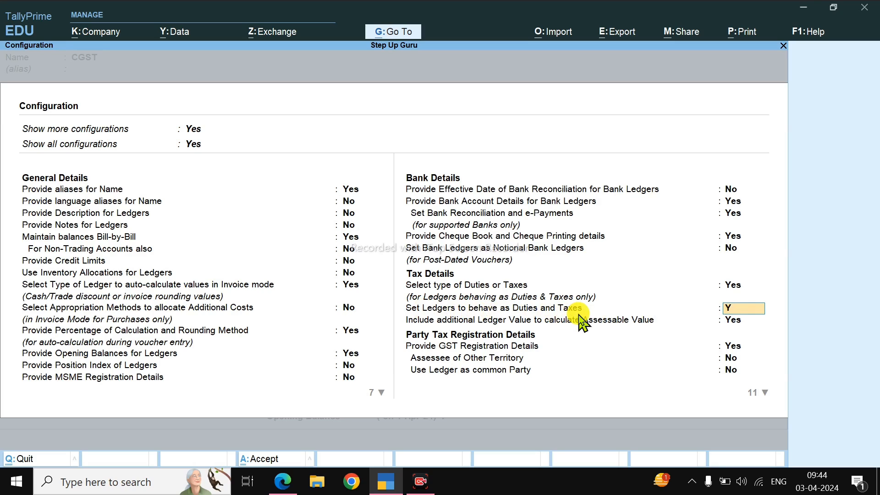
{"action": "key", "text": "Return"}
{"action": "key", "text": "Return"}
{"action": "key", "text": "Return"}
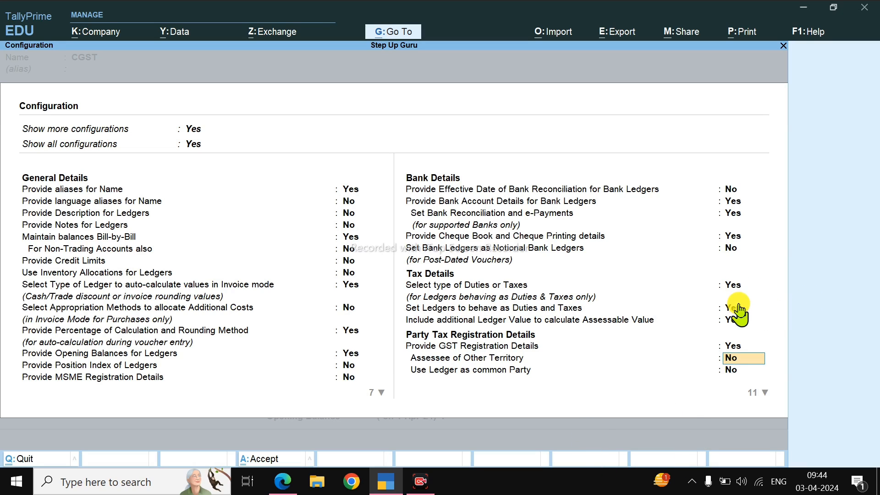
{"action": "key", "text": "Return"}
{"action": "key", "text": "Return"}
{"action": "key", "text": "Return"}
{"action": "key", "text": "Return"}
{"action": "key", "text": "Return"}
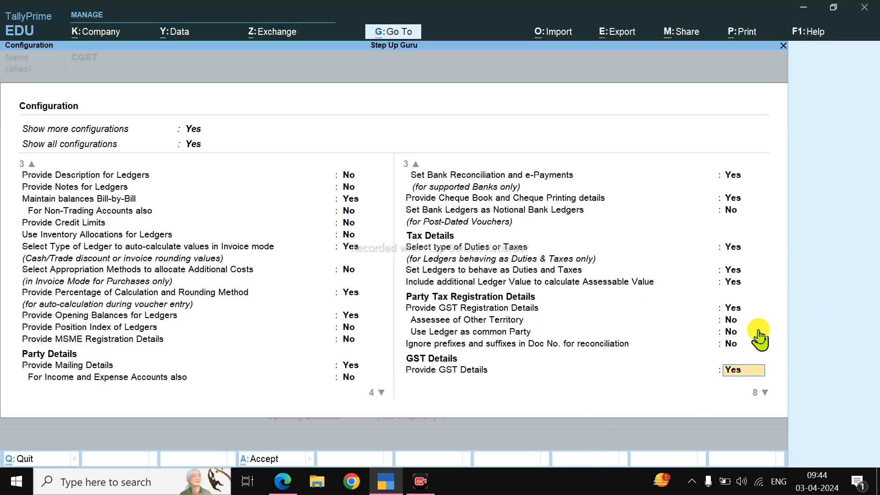
{"action": "key", "text": "Return"}
{"action": "key", "text": "Return"}
{"action": "key", "text": "Return"}
{"action": "key", "text": "Return"}
{"action": "key", "text": "Return"}
{"action": "key", "text": "Return"}
{"action": "key", "text": "Return"}
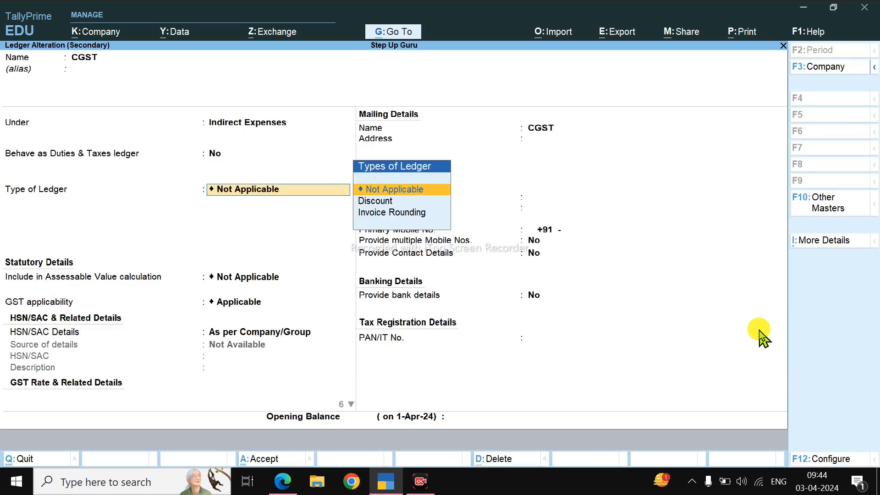
Step: Make the CGST ledger behave as a Duties & Taxes ledger with duty type GST and tax type CGST, and save it
{"action": "key", "text": "BackSpace"}
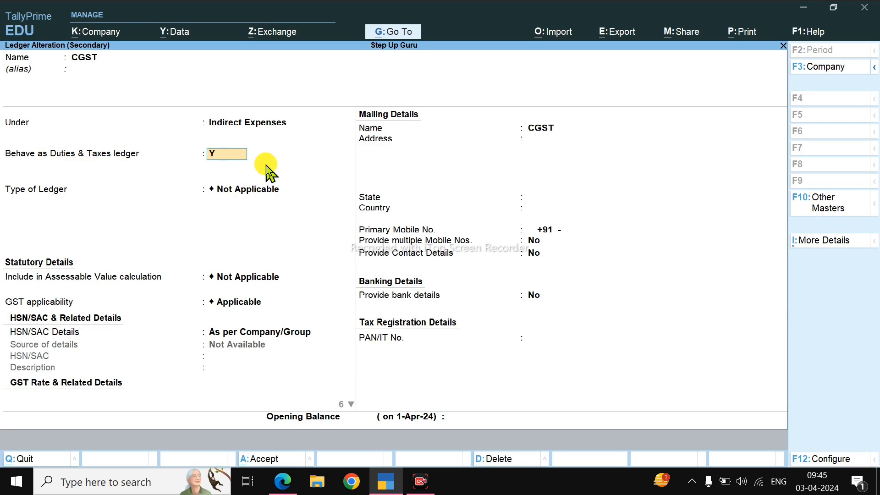
{"action": "type", "text": "Y"}
{"action": "key", "text": "Return"}
{"action": "key", "text": "Up"}
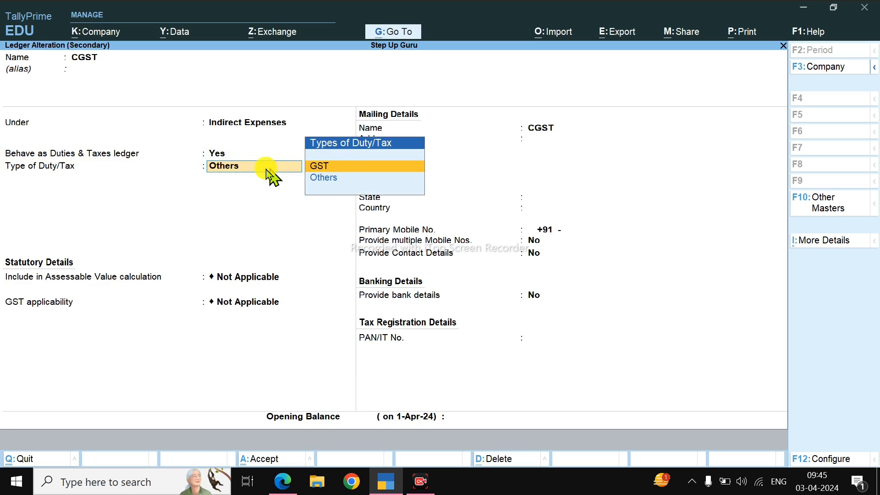
{"action": "key", "text": "Return"}
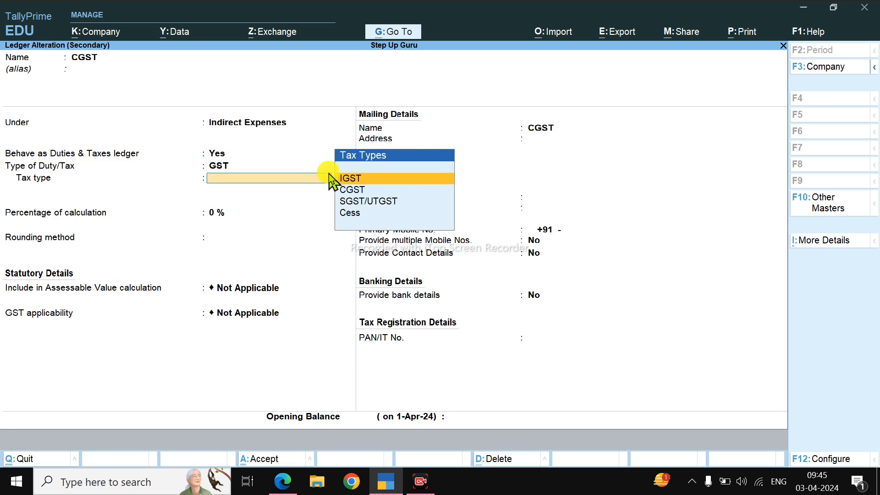
{"action": "key", "text": "Down"}
{"action": "key", "text": "Return"}
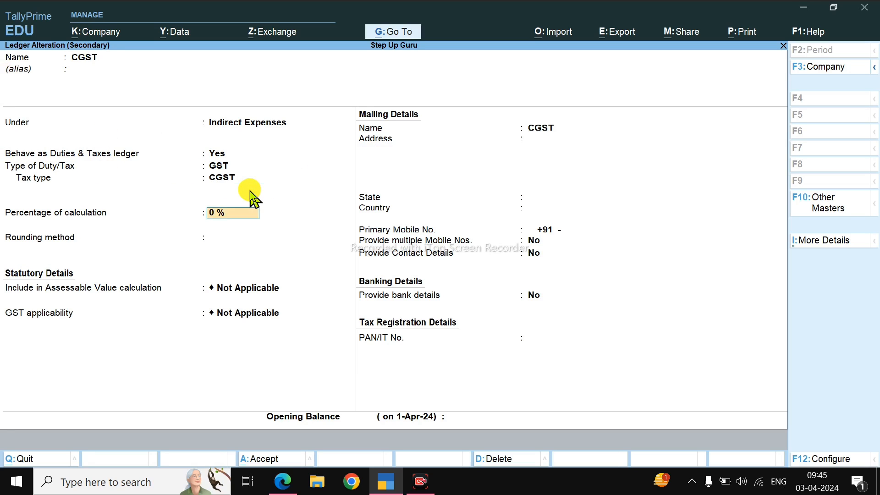
{"action": "key", "text": "Return"}
{"action": "key", "text": "Return"}
{"action": "key", "text": "Return"}
{"action": "key", "text": "Return"}
{"action": "key", "text": "Return"}
{"action": "key", "text": "Return"}
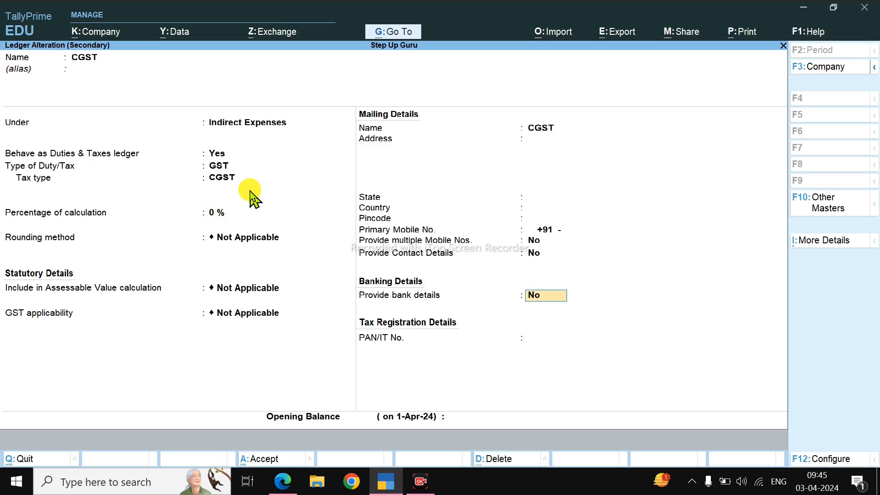
{"action": "key", "text": "Return"}
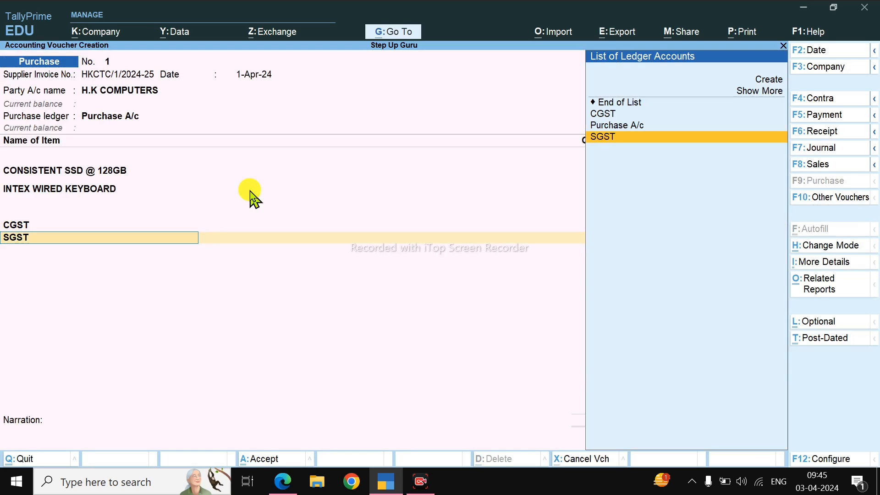
Step: Alter the SGST ledger to behave as a Duties & Taxes ledger with duty type GST and tax type SGST/UTGST
{"action": "key", "text": "ctrl+Return"}
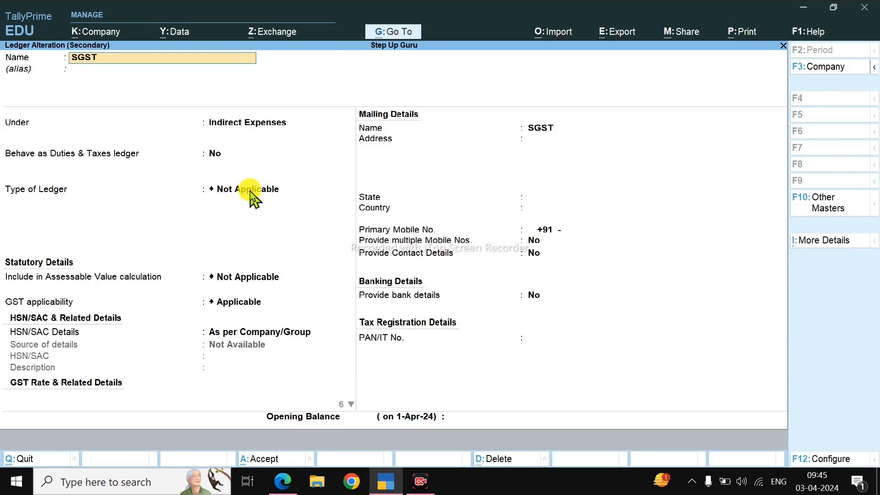
{"action": "key", "text": "Return"}
{"action": "key", "text": "Return"}
{"action": "key", "text": "Return"}
{"action": "key", "text": "y"}
{"action": "key", "text": "Return"}
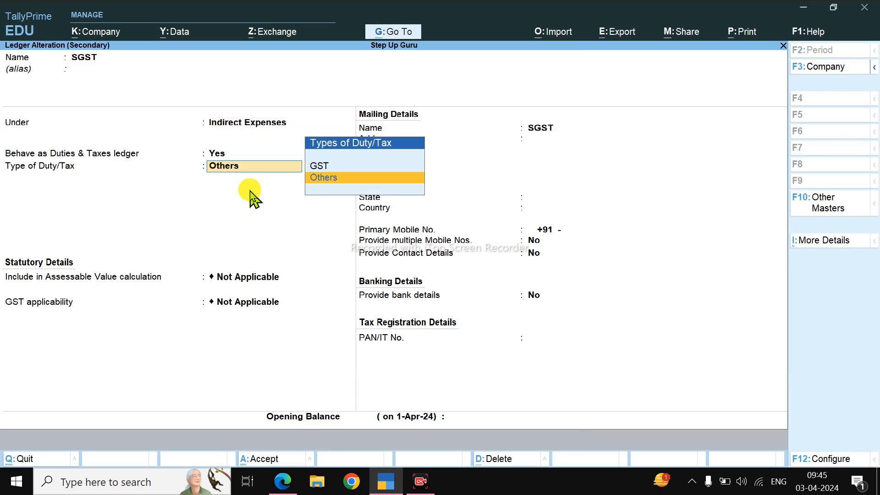
{"action": "key", "text": "Up"}
{"action": "key", "text": "Return"}
{"action": "key", "text": "Down"}
{"action": "key", "text": "Down"}
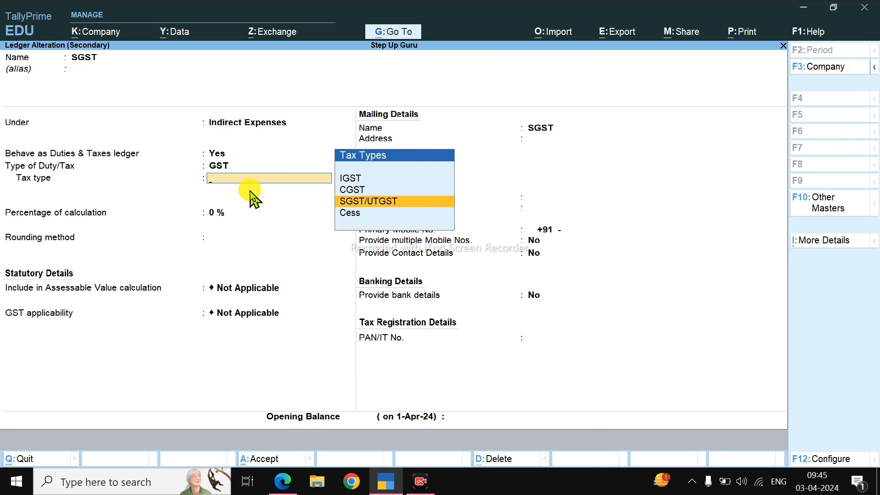
{"action": "key", "text": "Return"}
Step: Save the SGST ledger, then record the H.K COMPUTERS purchase voucher with its bill-wise amount as a New Ref
{"action": "key", "text": "Return"}
{"action": "key", "text": "Return"}
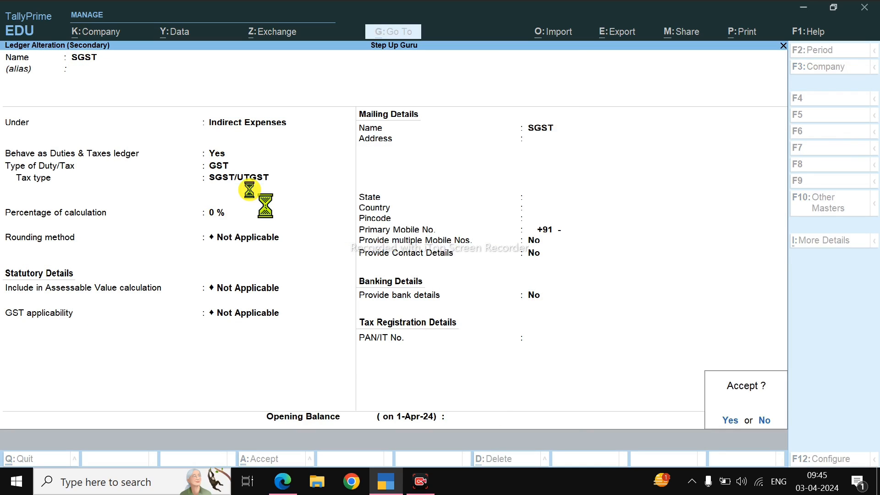
{"action": "key", "text": "y"}
{"action": "key", "text": "Return"}
{"action": "key", "text": "Return"}
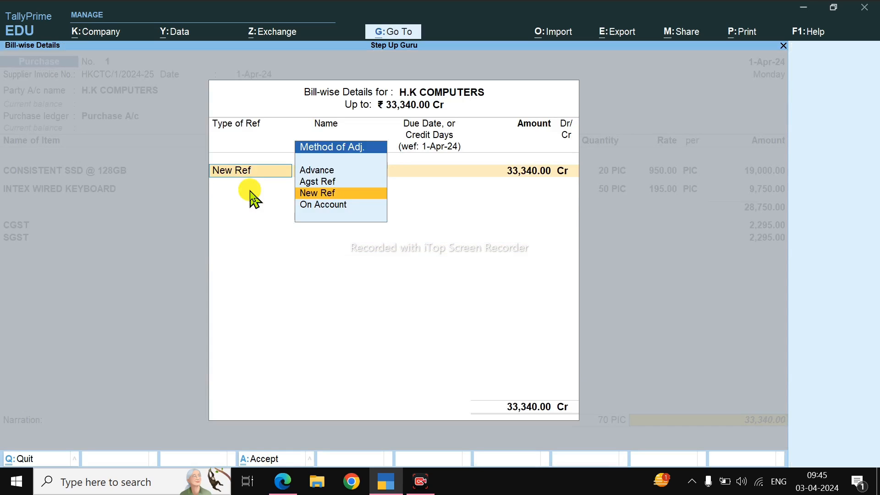
{"action": "key", "text": "Return"}
{"action": "key", "text": "Return"}
{"action": "key", "text": "Return"}
{"action": "key", "text": "Return"}
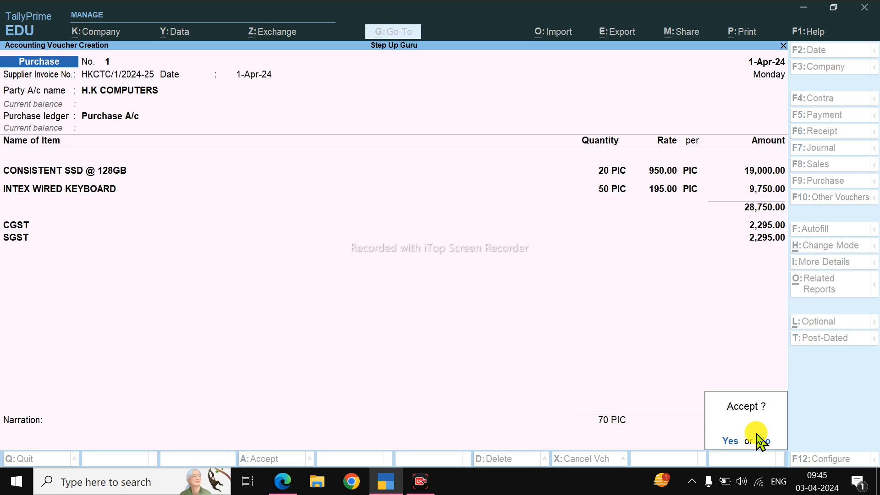
{"action": "key", "text": "Return"}
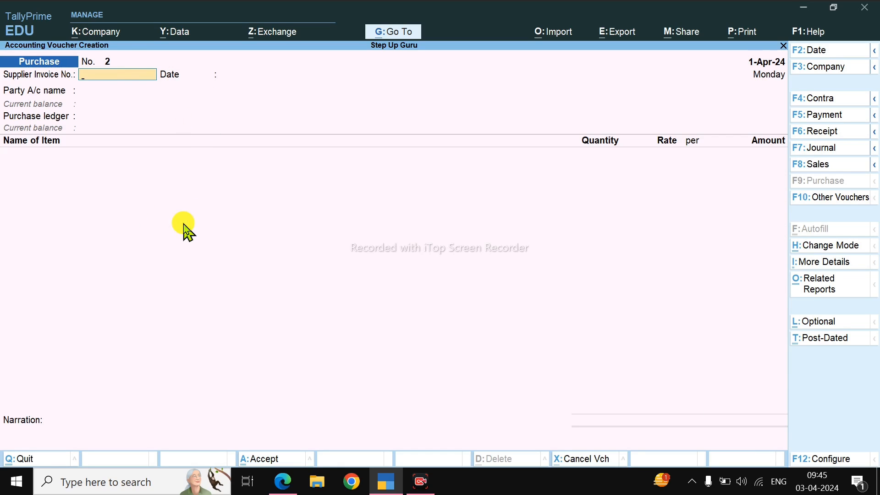
Step: Leave voucher entry and examine the Stock Summary in detail for the rate and value of each stock item
{"action": "key", "text": "Escape"}
{"action": "key", "text": "y"}
{"action": "key", "text": "Down"}
{"action": "key", "text": "Down"}
{"action": "key", "text": "Down"}
{"action": "key", "text": "Down"}
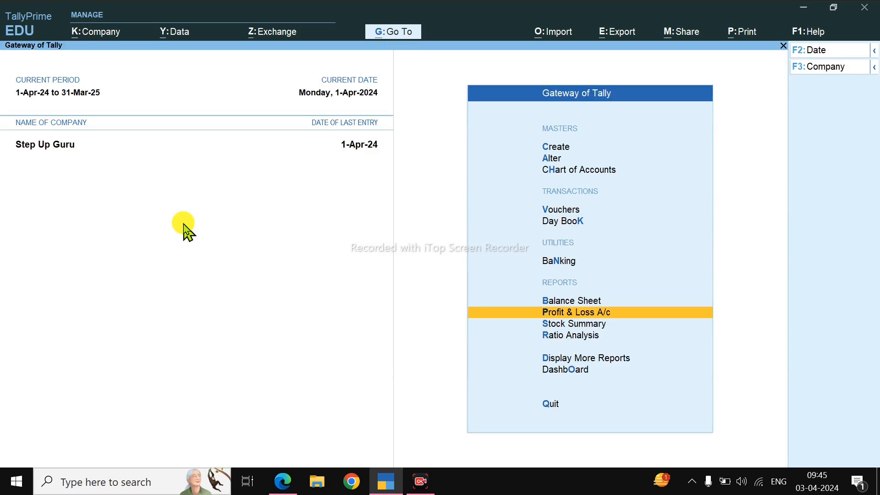
{"action": "key", "text": "Down"}
{"action": "key", "text": "Return"}
{"action": "key", "text": "alt+F5"}
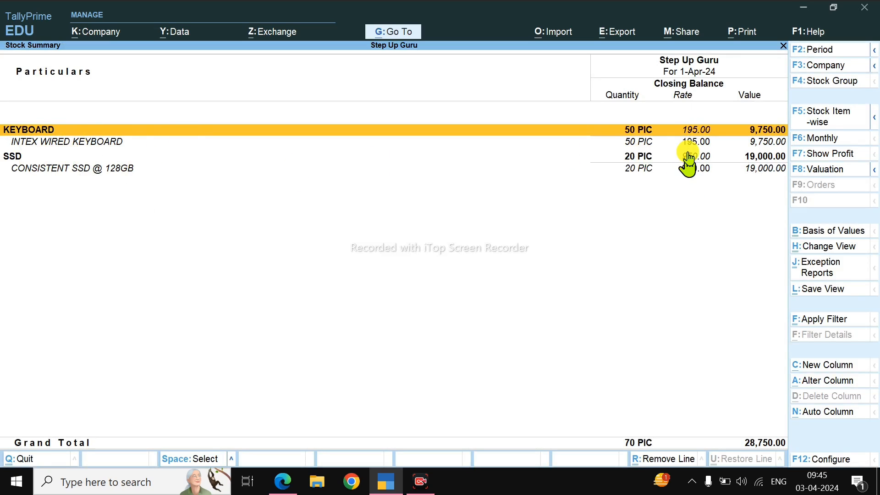
{"action": "key", "text": "Escape"}
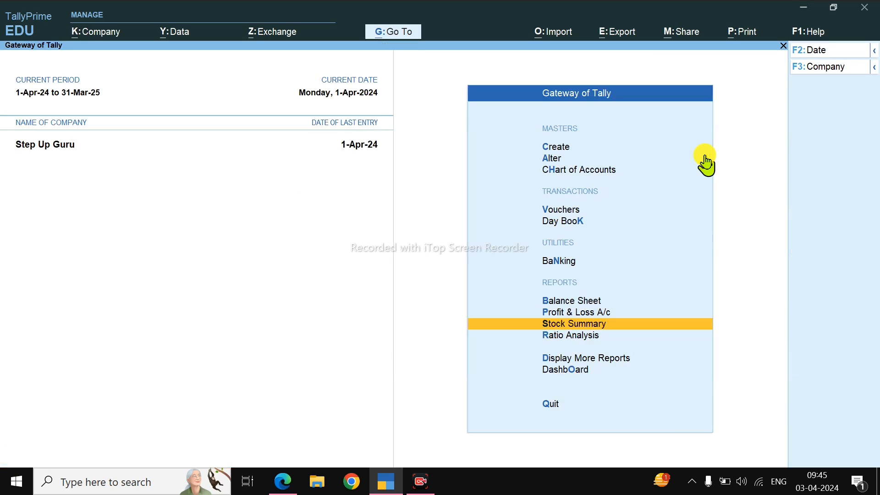
Step: Examine the Profit & Loss A/c, then the Sundry Creditors figure under Current Liabilities in the Balance Sheet
{"action": "key", "text": "Up"}
{"action": "key", "text": "Return"}
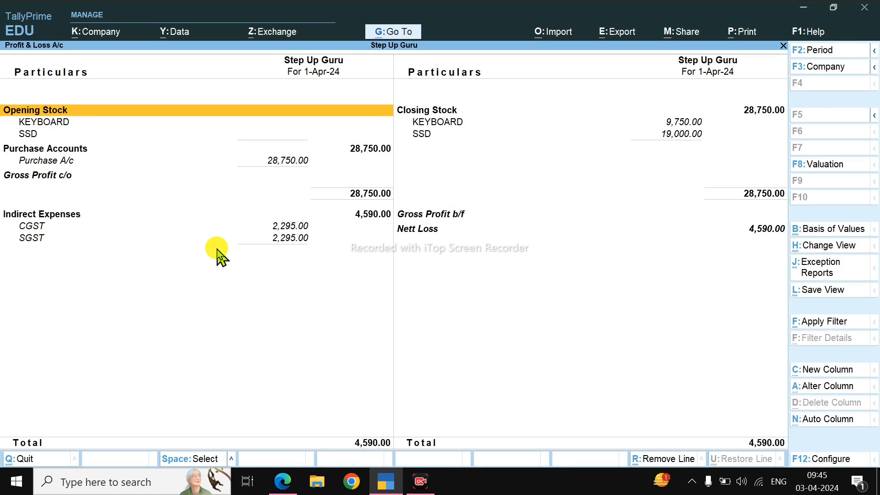
{"action": "key", "text": "Escape"}
{"action": "key", "text": "b"}
{"action": "key", "text": "Down"}
{"action": "key", "text": "Down"}
{"action": "key", "text": "Down"}
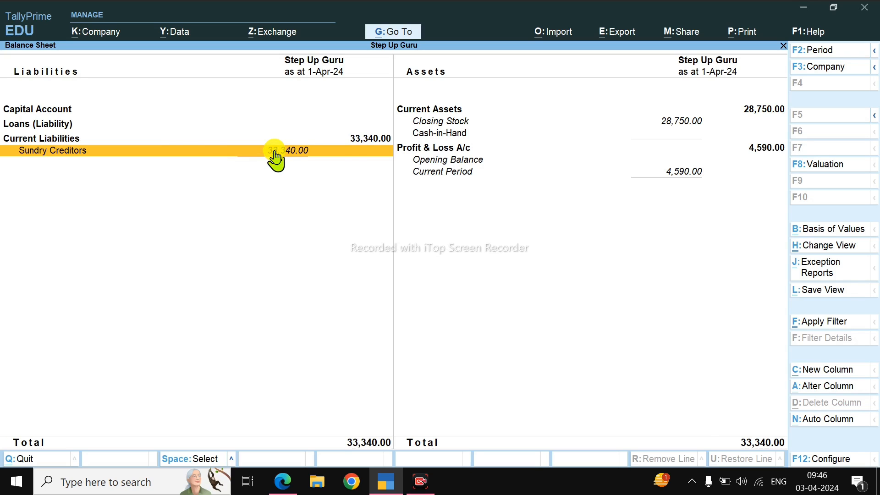
{"action": "key", "text": "Escape"}
Step: Recheck how CGST and SGST are booked under Indirect Expenses in the Profit & Loss A/c
{"action": "key", "text": "Down"}
{"action": "key", "text": "Return"}
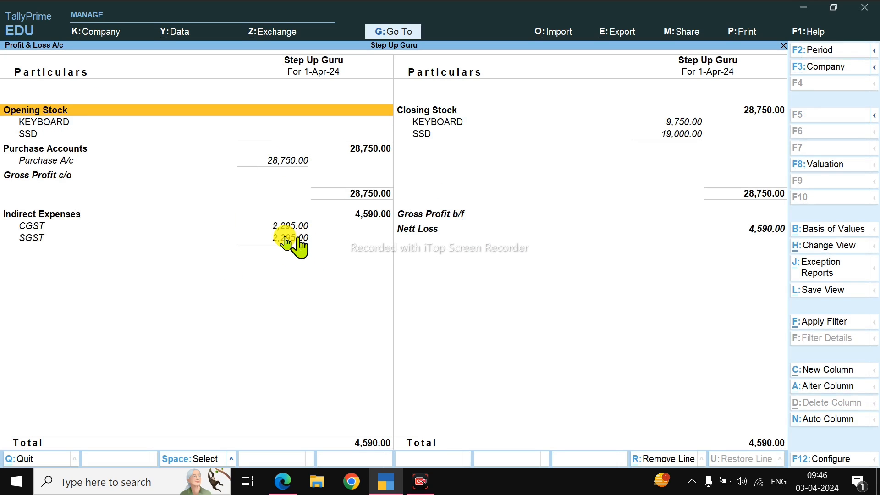
{"action": "key", "text": "Escape"}
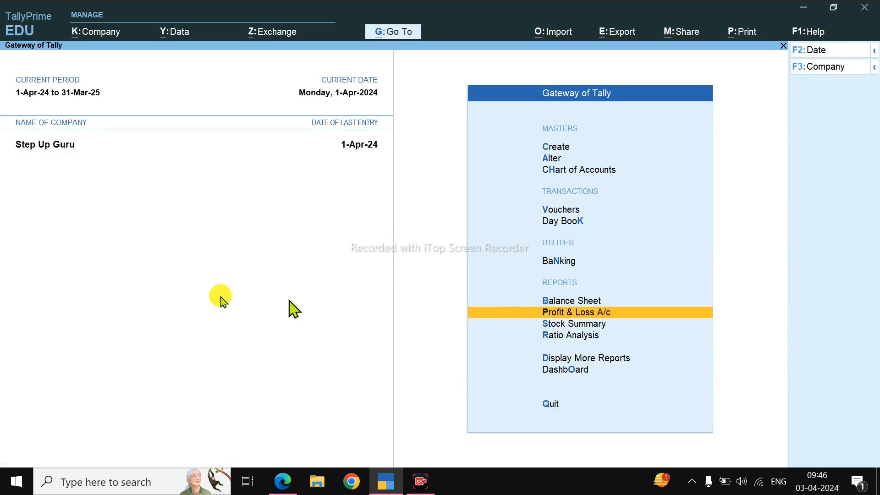
{"action": "key", "text": "Escape"}
{"action": "key", "text": "n"}
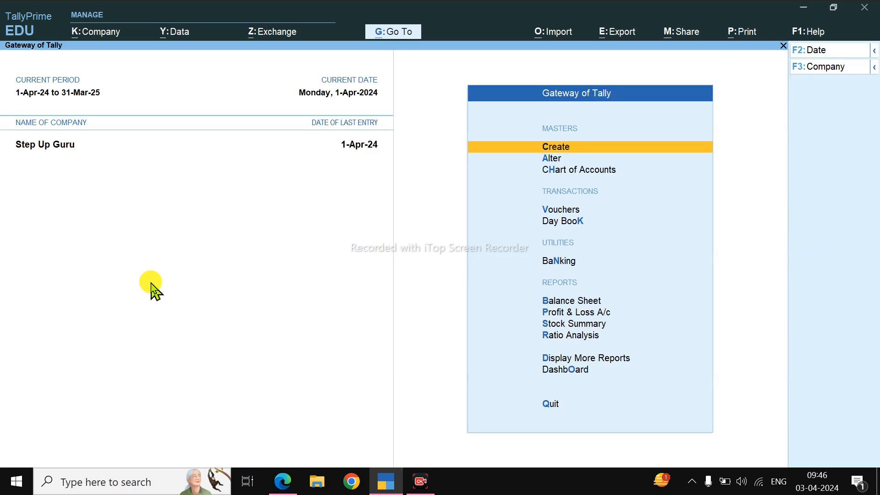
{"action": "key", "text": "b"}
{"action": "key", "text": "alt+f5"}
{"action": "key", "text": "Escape"}
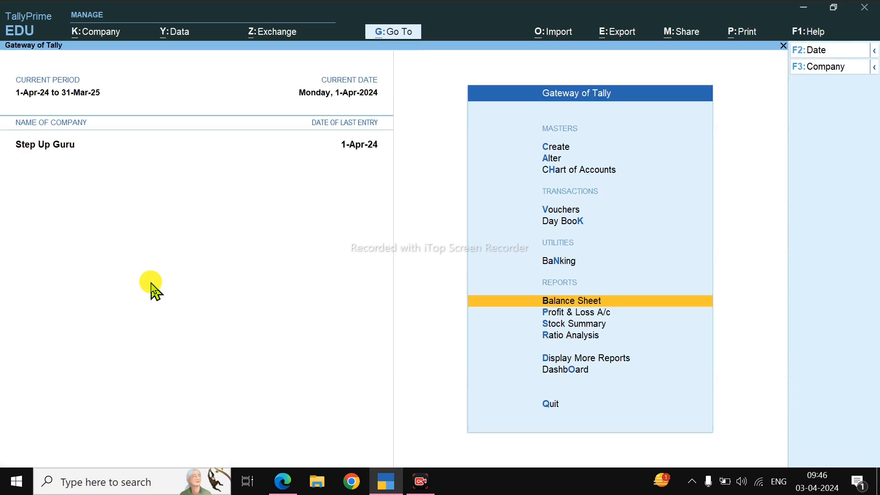
{"action": "key", "text": "p"}
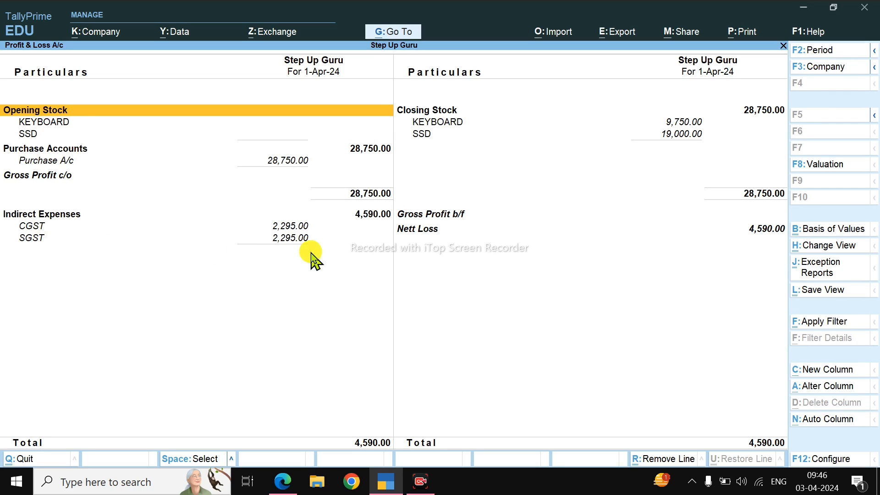
{"action": "key", "text": "Escape"}
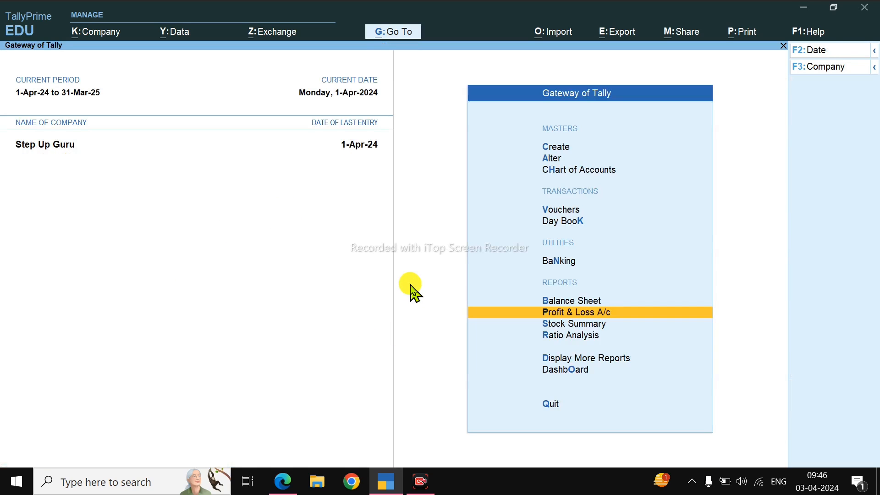
Step: Trace INTEX WIRED KEYBOARD from the Stock Summary to its purchase voucher, check the item rate and return to the summary
{"action": "key", "text": "s"}
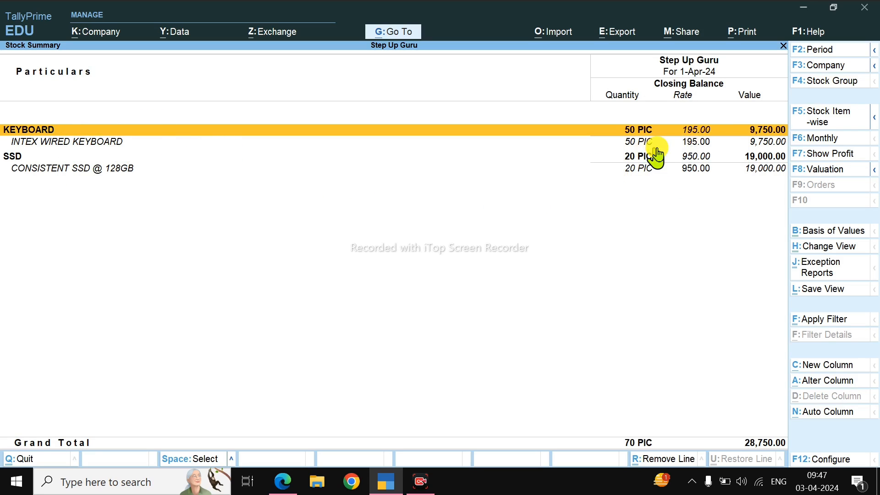
{"action": "left_click", "coordinate": [696, 145]}
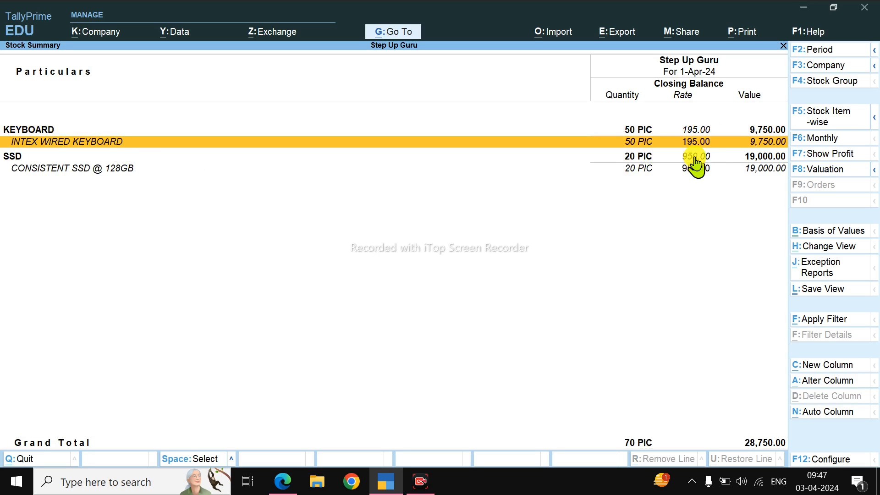
{"action": "key", "text": "Return"}
{"action": "key", "text": "Return"}
{"action": "key", "text": "Return"}
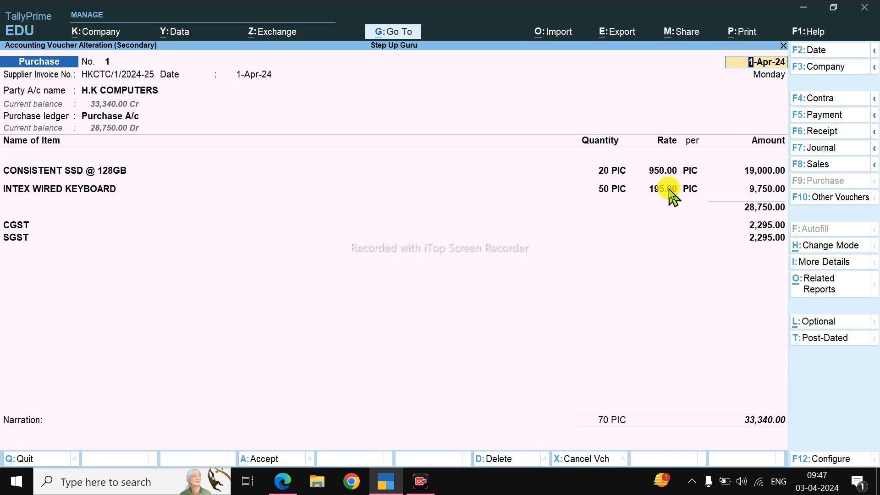
{"action": "key", "text": "Escape"}
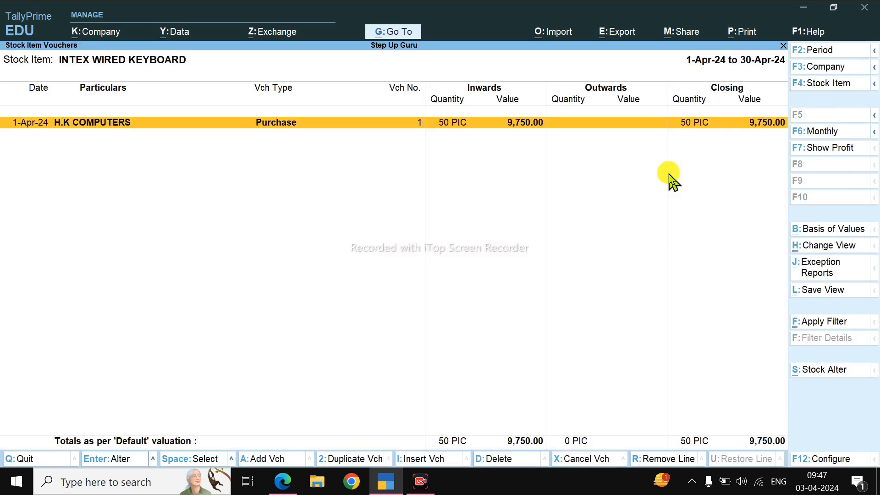
{"action": "key", "text": "Escape"}
{"action": "key", "text": "Escape"}
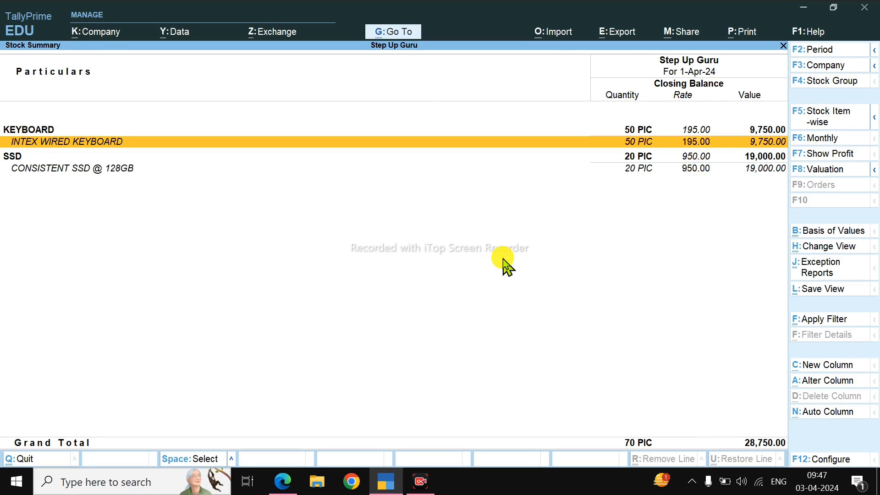
Step: Drill down from the KEYBOARD group in the Stock Summary to the H.K COMPUTERS purchase voucher for alteration
{"action": "key", "text": "Return"}
{"action": "key", "text": "Escape"}
{"action": "key", "text": "Escape"}
{"action": "key", "text": "Return"}
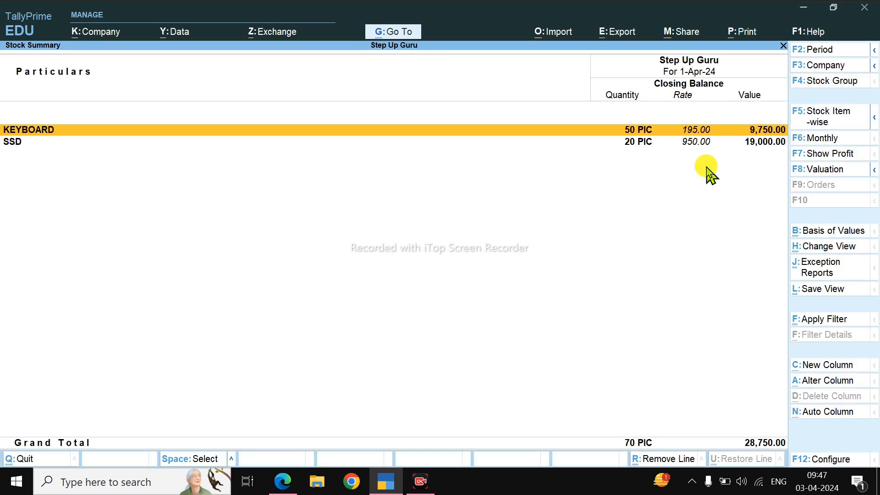
{"action": "key", "text": "Return"}
{"action": "key", "text": "Return"}
{"action": "key", "text": "Return"}
{"action": "key", "text": "Return"}
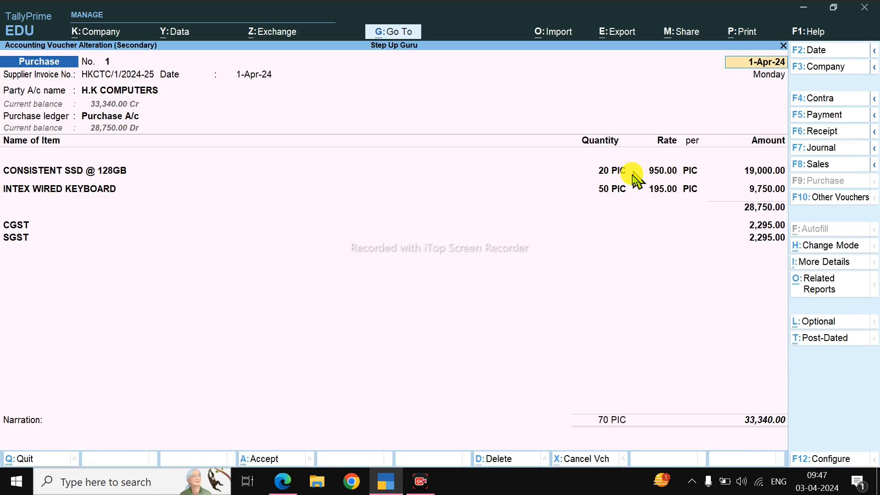
Step: Open the voucher's CGST ledger for alteration and set Select Appropriation Methods to allocate Additional Costs to Yes in its configuration
{"action": "left_click", "coordinate": [7, 226]}
{"action": "key", "text": "ctrl+Return"}
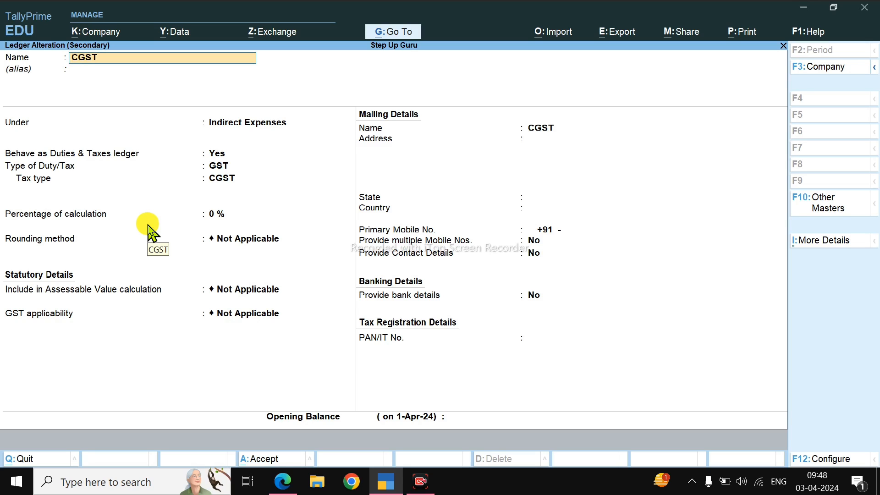
{"action": "key", "text": "F12"}
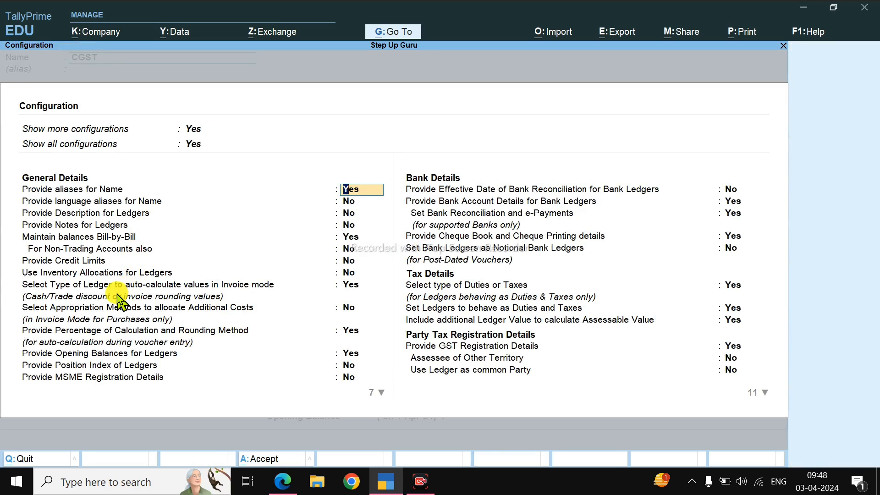
{"action": "left_click", "coordinate": [57, 307]}
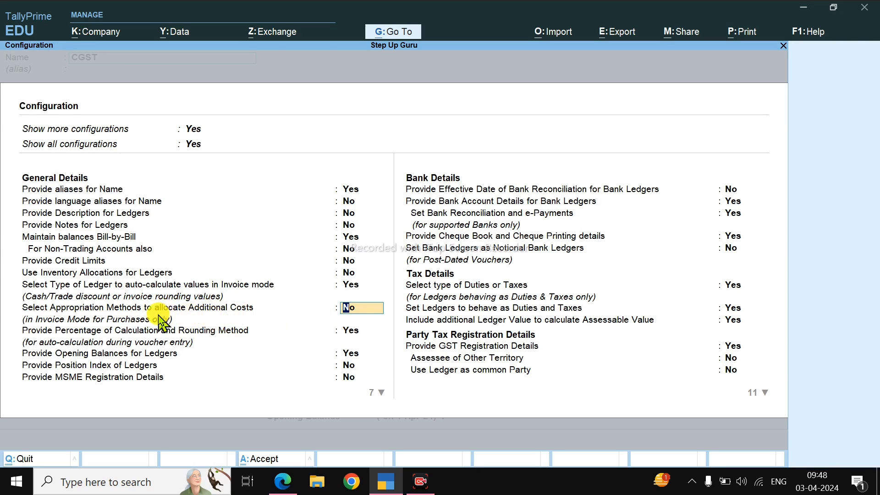
{"action": "key", "text": "y"}
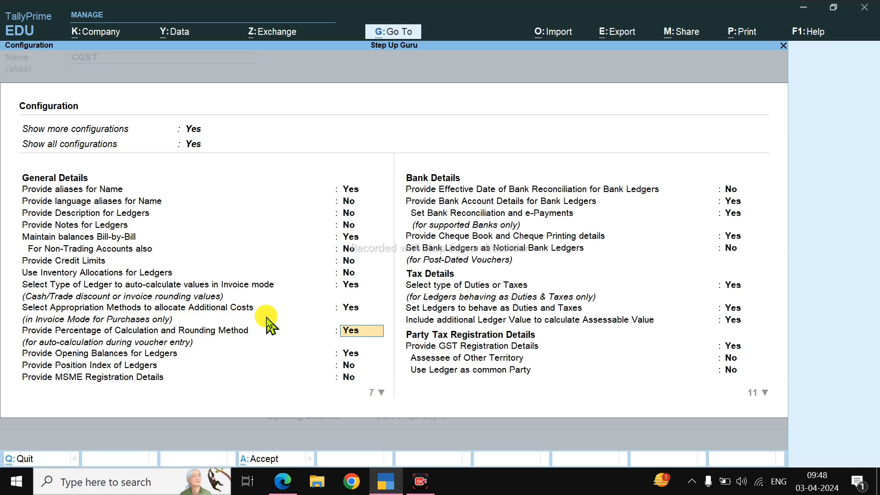
{"action": "key", "text": "ctrl+a"}
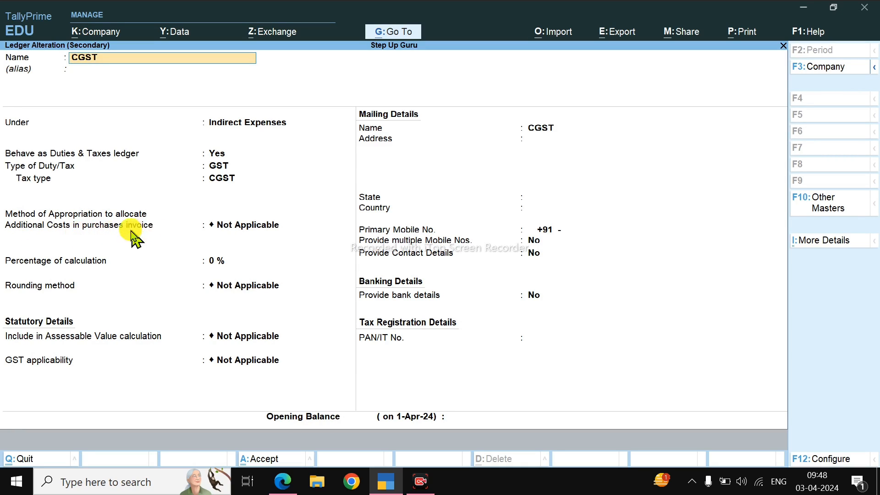
Step: Set the CGST ledger's method of appropriation for additional costs to Appropriate by Tax and save the ledger
{"action": "left_click", "coordinate": [237, 225]}
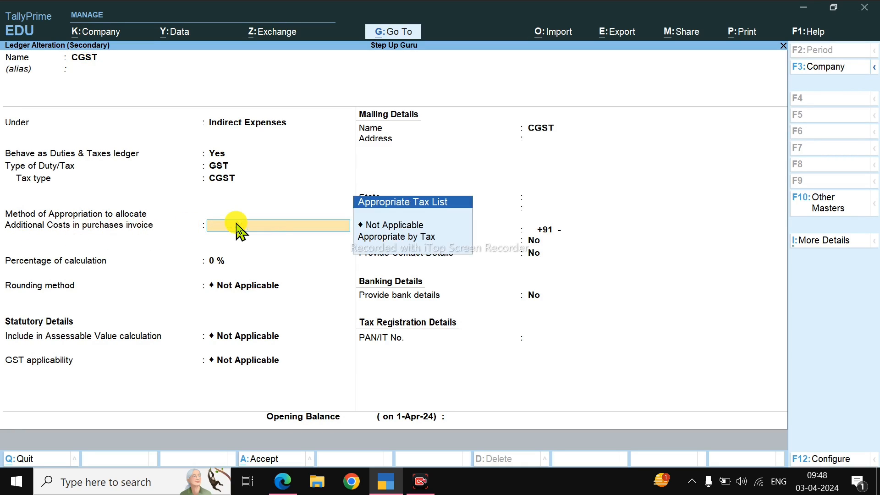
{"action": "key", "text": "Down"}
{"action": "key", "text": "Return"}
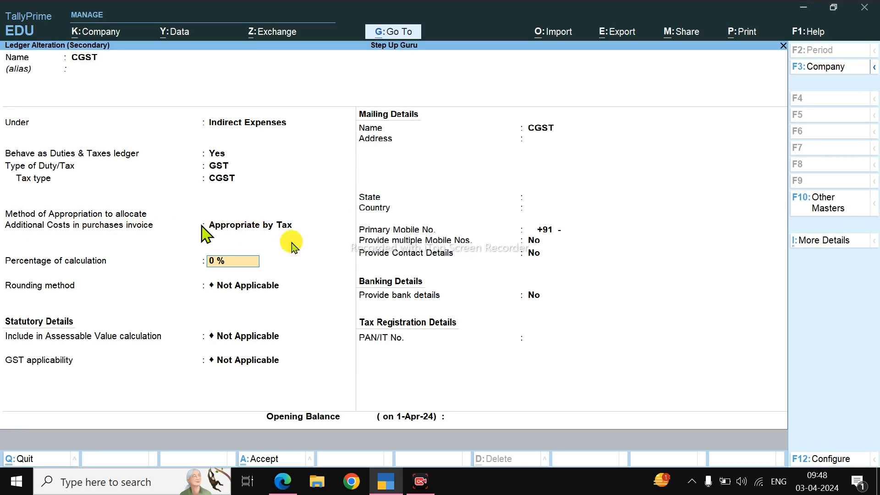
{"action": "key", "text": "Return"}
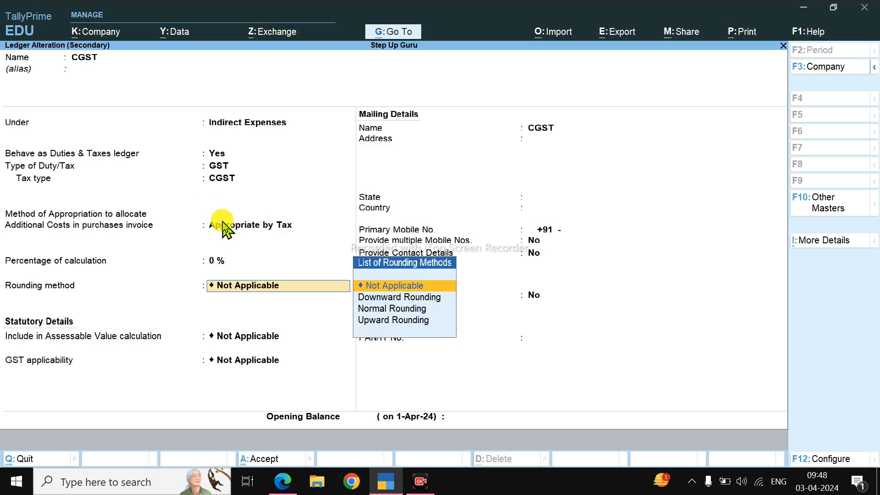
{"action": "key", "text": "Return"}
{"action": "key", "text": "Return"}
Step: Alter the SGST ledger from the voucher so its additional costs are allocated with Appropriate by Tax, and save it
{"action": "key", "text": "Down"}
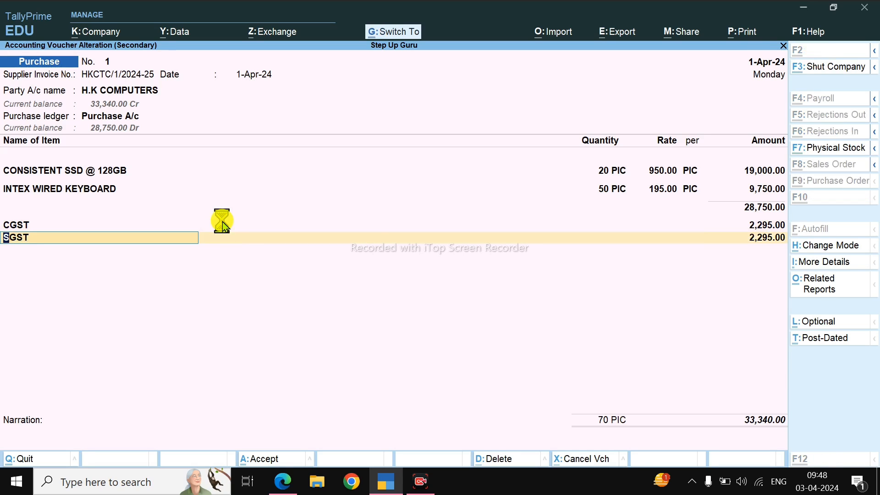
{"action": "key", "text": "ctrl+Return"}
{"action": "left_click", "coordinate": [220, 221]}
{"action": "key", "text": "Down"}
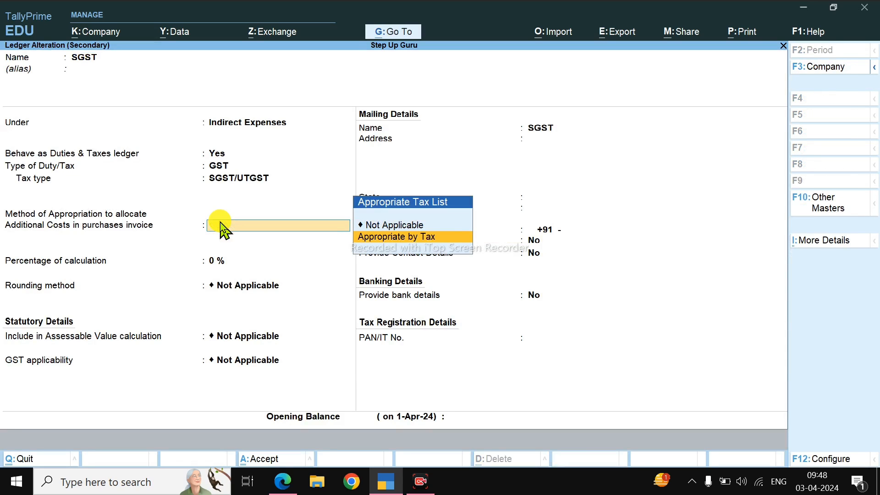
{"action": "key", "text": "Return"}
{"action": "key", "text": "Return"}
{"action": "key", "text": "Return"}
{"action": "key", "text": "Return"}
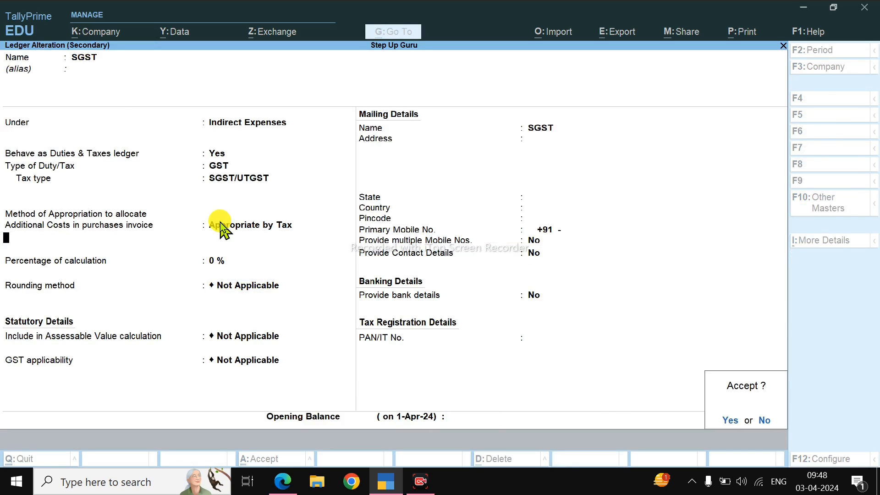
{"action": "key", "text": "Return"}
Step: Save the altered purchase voucher without a narration and go back to the stock reports
{"action": "key", "text": "Return"}
{"action": "key", "text": "Return"}
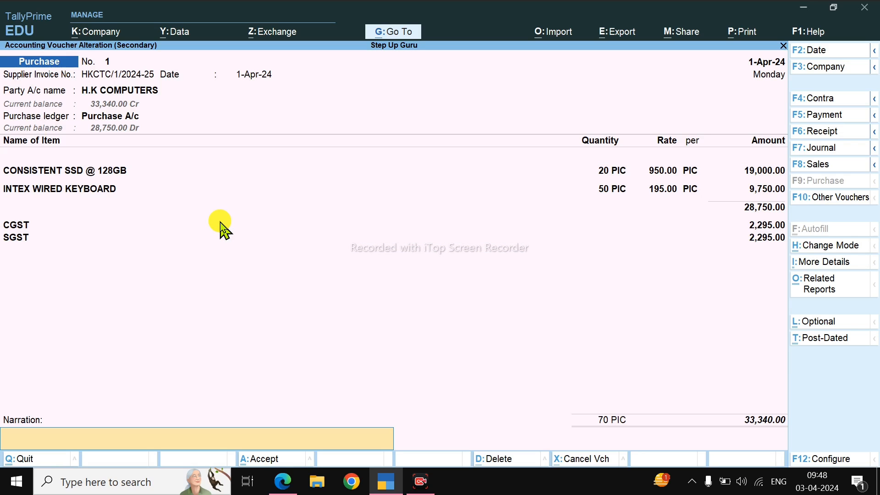
{"action": "key", "text": "Return"}
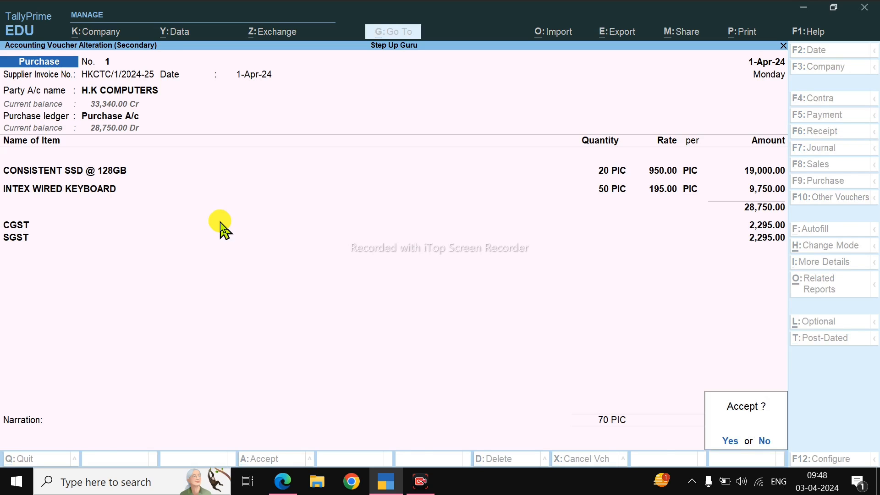
{"action": "key", "text": "Return"}
{"action": "key", "text": "Escape"}
{"action": "key", "text": "Escape"}
{"action": "key", "text": "Escape"}
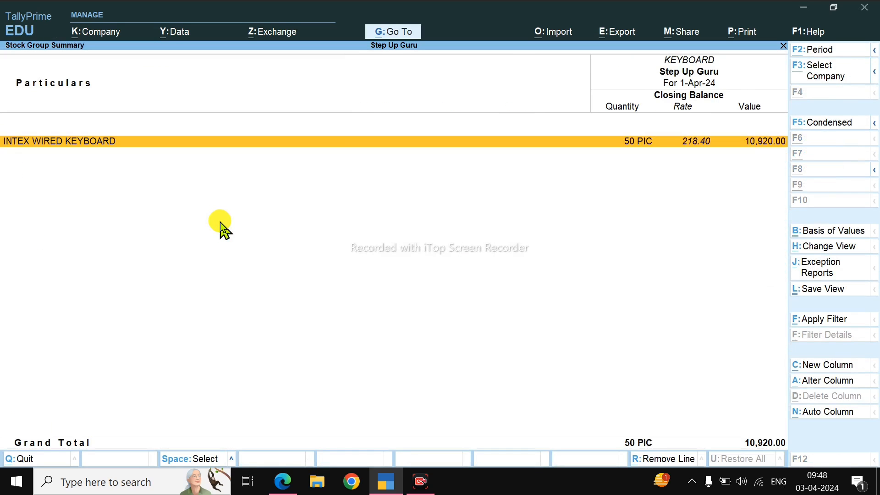
Step: Expand the Stock Summary to item level, review the keyboard and SSD rates, and return to the Gateway of Tally
{"action": "key", "text": "alt+F5"}
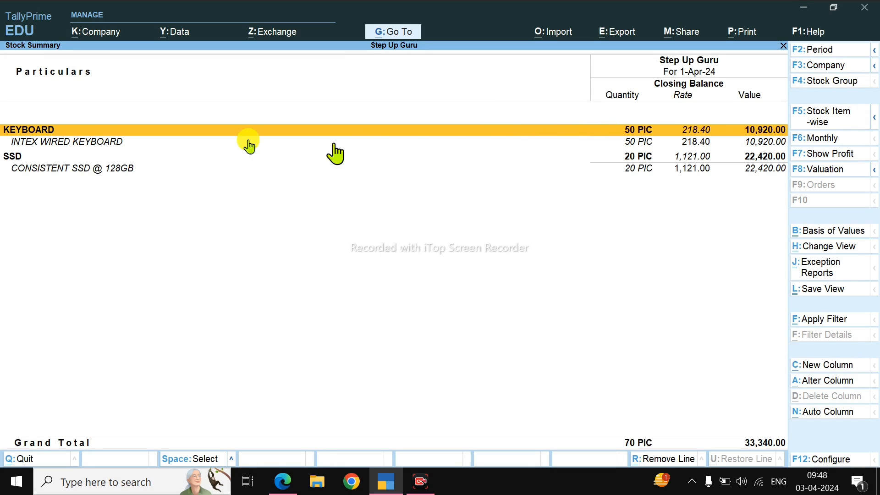
{"action": "left_click", "coordinate": [695, 145]}
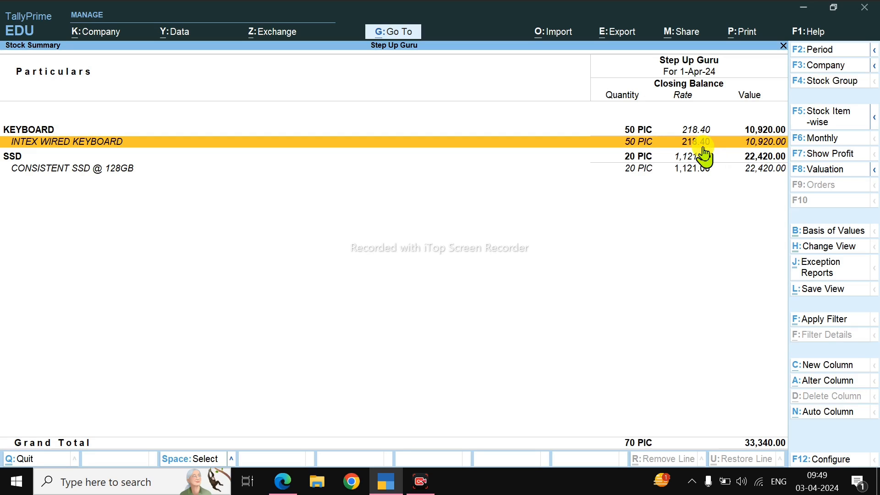
{"action": "left_click", "coordinate": [98, 170]}
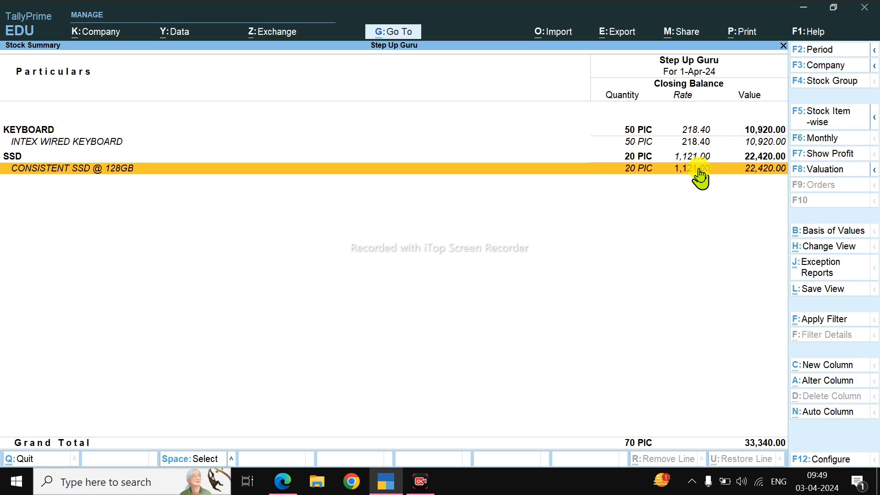
{"action": "key", "text": "Escape"}
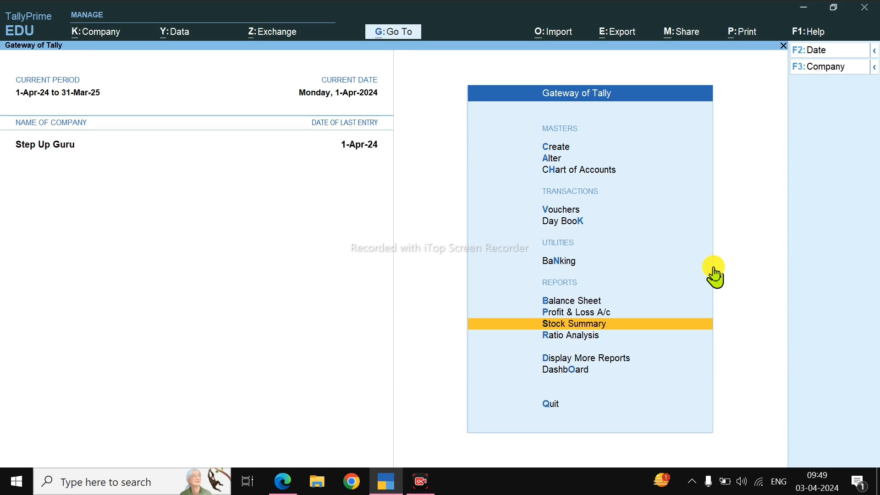
Step: Switch to COMPOSITION ALL BILL.pdf in Edge and compare the Bansal Computers Bill of Supply heading with the H.K COMPUTERS tax invoice heading
{"action": "key", "text": "alt+Tab"}
{"action": "scroll", "coordinate": [398, 281], "scroll_direction": "down", "scroll_amount": 8}
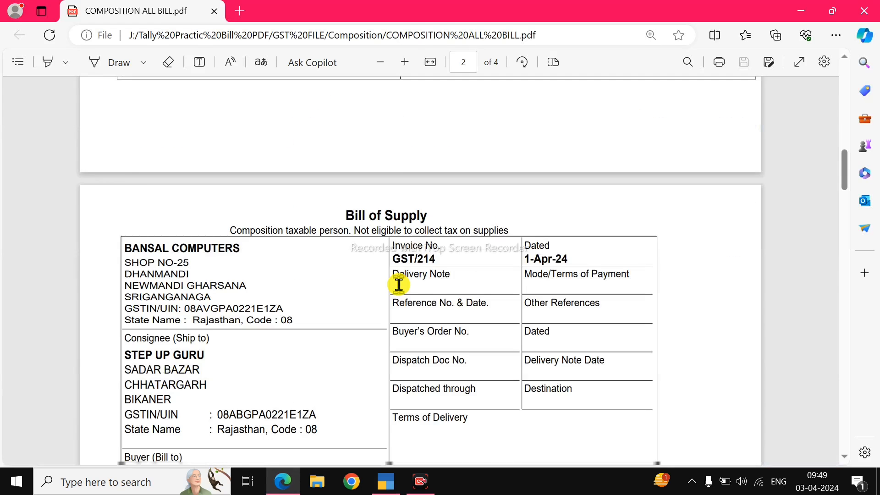
{"action": "scroll", "coordinate": [411, 226], "scroll_direction": "up", "scroll_amount": 1}
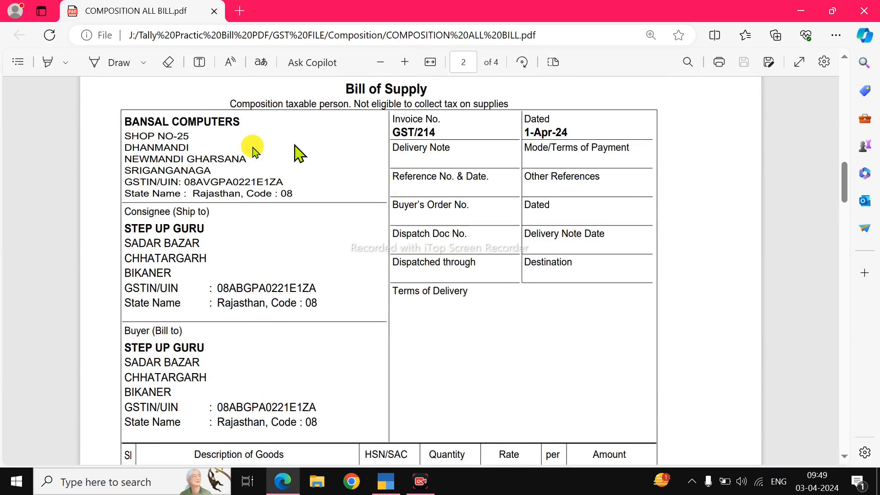
{"action": "scroll", "coordinate": [166, 132], "scroll_direction": "up", "scroll_amount": 2}
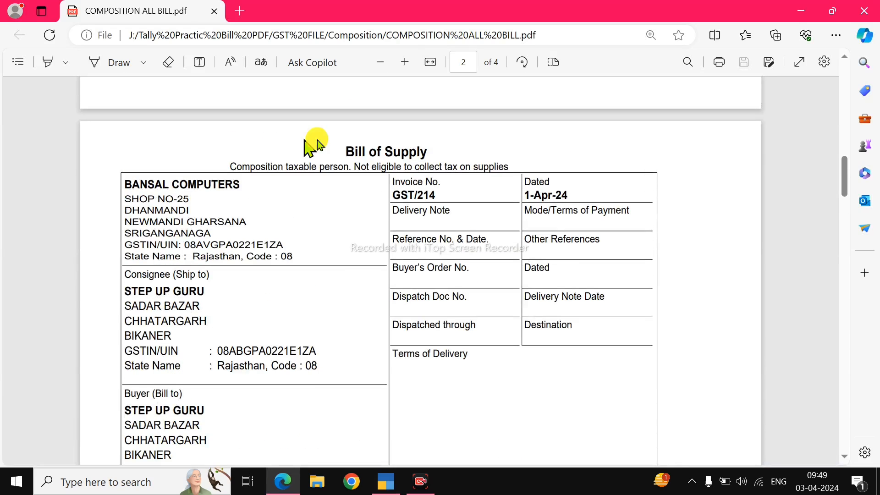
{"action": "left_click_drag", "start_coordinate": [343, 151], "coordinate": [427, 152]}
{"action": "left_click", "coordinate": [399, 159]}
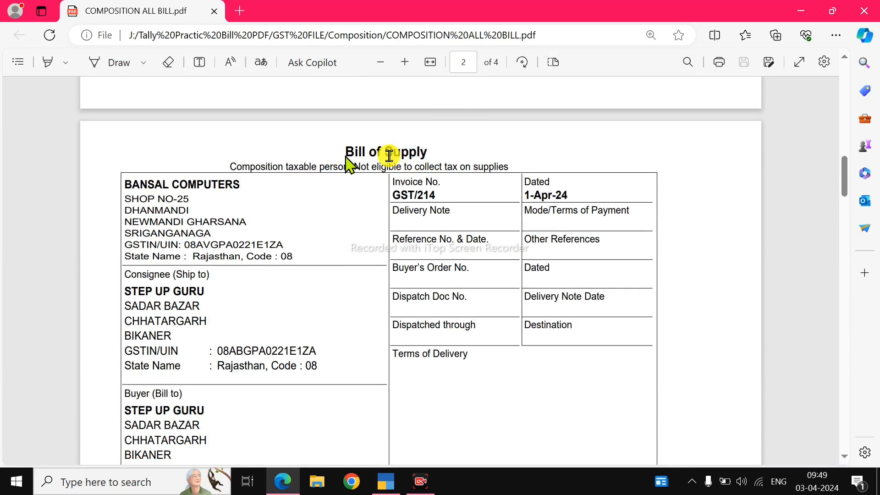
{"action": "scroll", "coordinate": [385, 231], "scroll_direction": "up", "scroll_amount": 10}
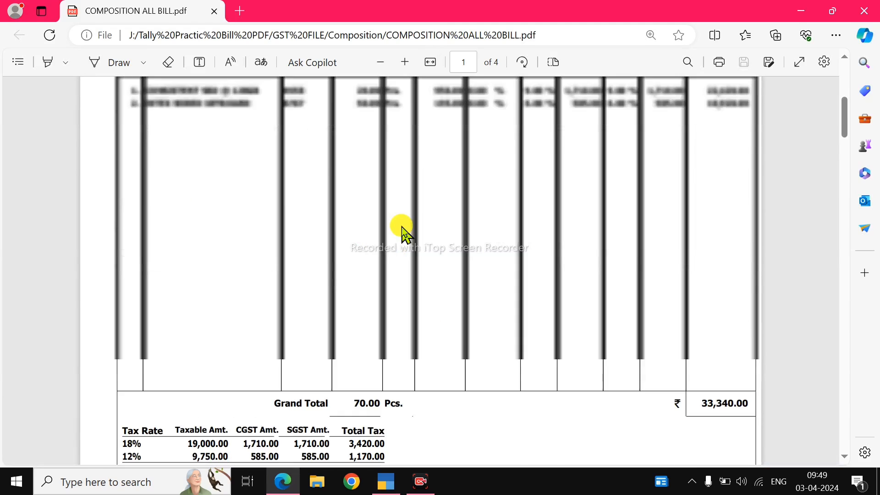
{"action": "left_click_drag", "start_coordinate": [393, 147], "coordinate": [460, 146]}
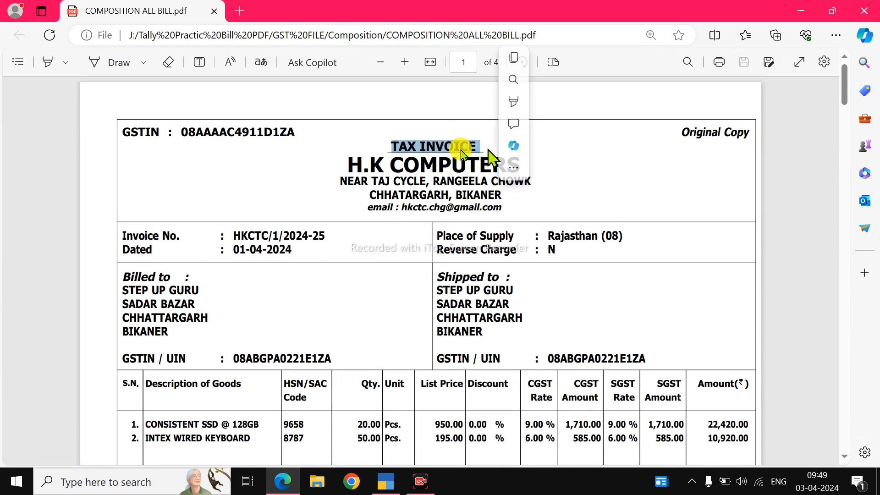
{"action": "scroll", "coordinate": [456, 277], "scroll_direction": "down", "scroll_amount": 10}
{"action": "scroll", "coordinate": [455, 275], "scroll_direction": "down", "scroll_amount": 10}
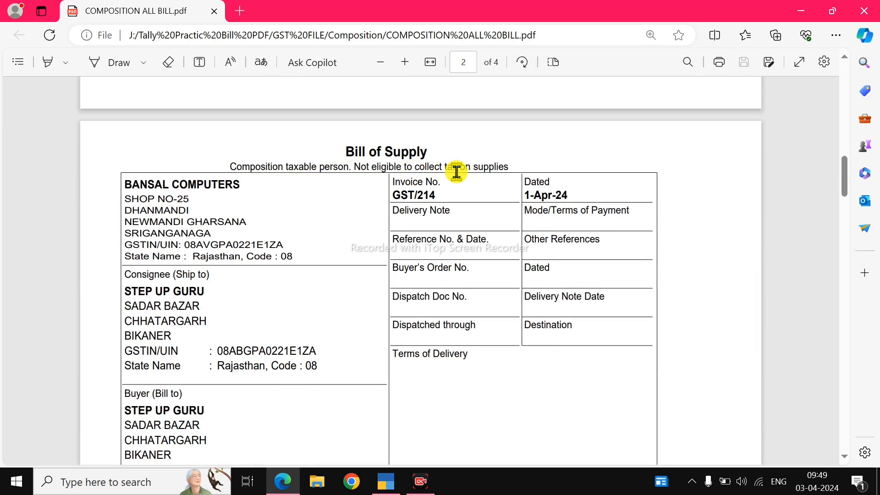
{"action": "left_click_drag", "start_coordinate": [516, 168], "coordinate": [356, 158]}
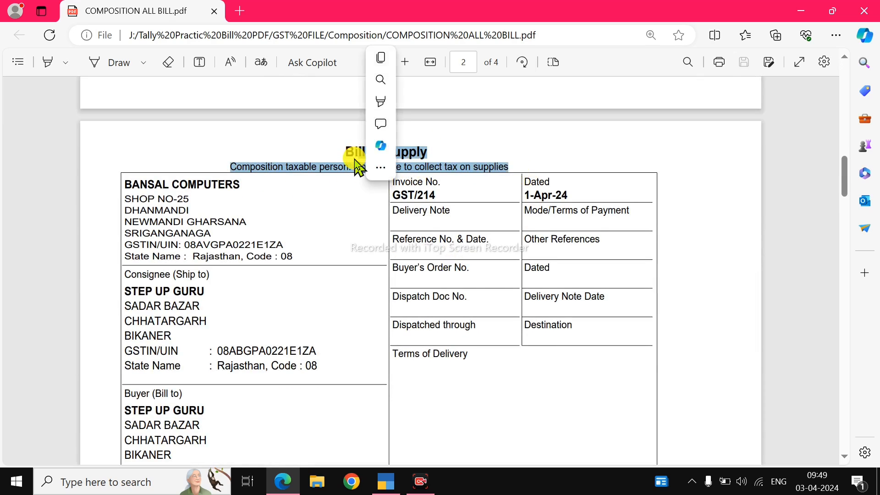
{"action": "left_click", "coordinate": [354, 158]}
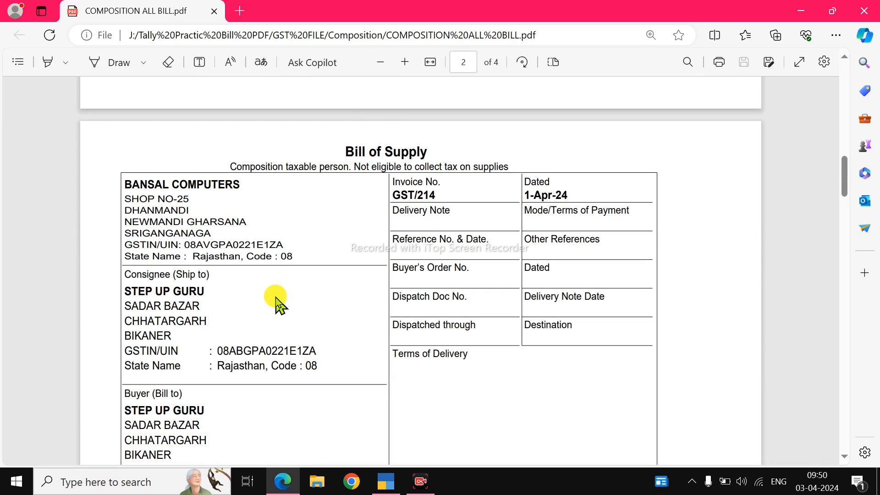
Step: Examine the goods, quantities, rates and tax amount on the Bansal Computers Bill of Supply
{"action": "scroll", "coordinate": [278, 304], "scroll_direction": "down", "scroll_amount": 7}
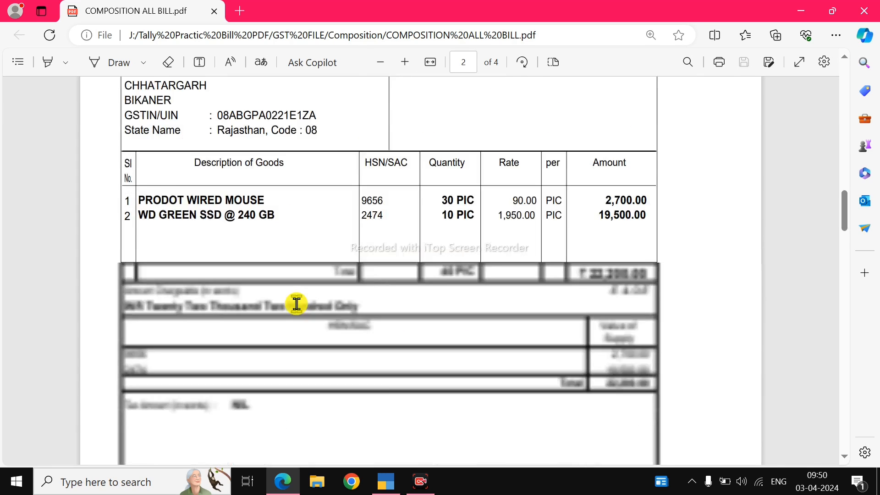
{"action": "scroll", "coordinate": [257, 265], "scroll_direction": "up", "scroll_amount": 1}
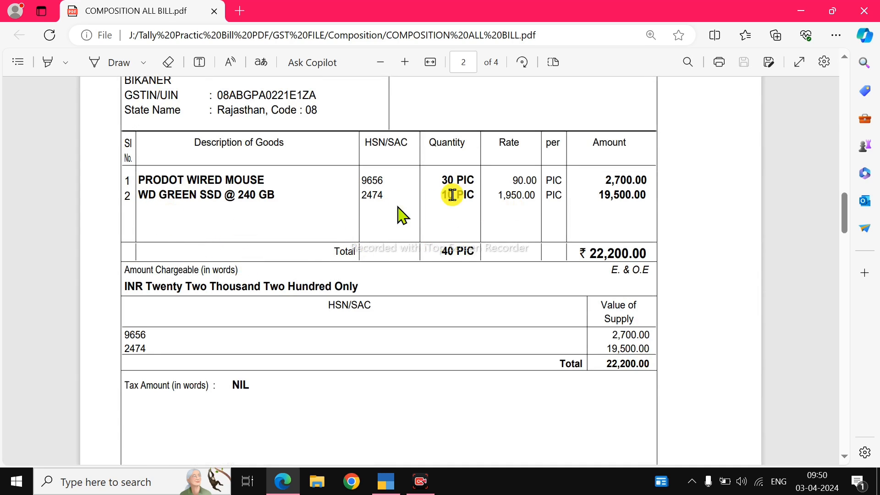
{"action": "scroll", "coordinate": [330, 276], "scroll_direction": "up", "scroll_amount": 7}
{"action": "scroll", "coordinate": [332, 278], "scroll_direction": "down", "scroll_amount": 2}
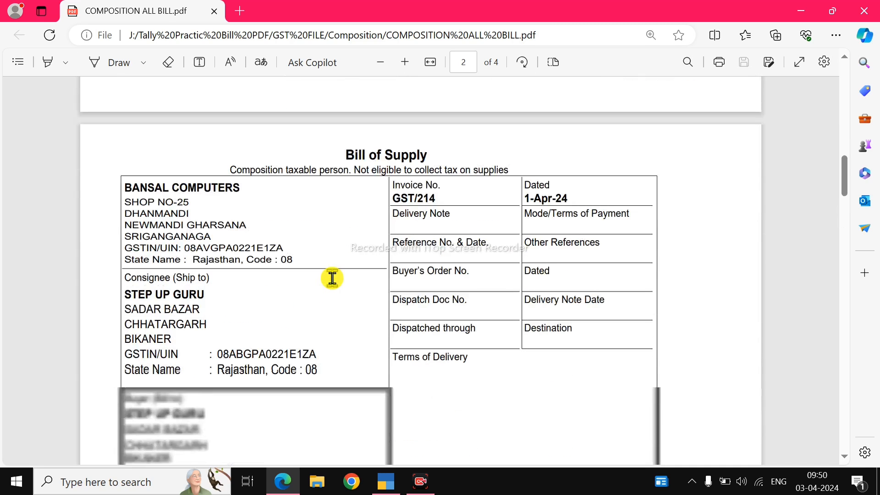
Step: Start a new purchase voucher in TallyPrime with supplier invoice number GST/214, copied from the bill, dated 1-Apr-24
{"action": "key", "text": "alt+Tab"}
{"action": "key", "text": "v"}
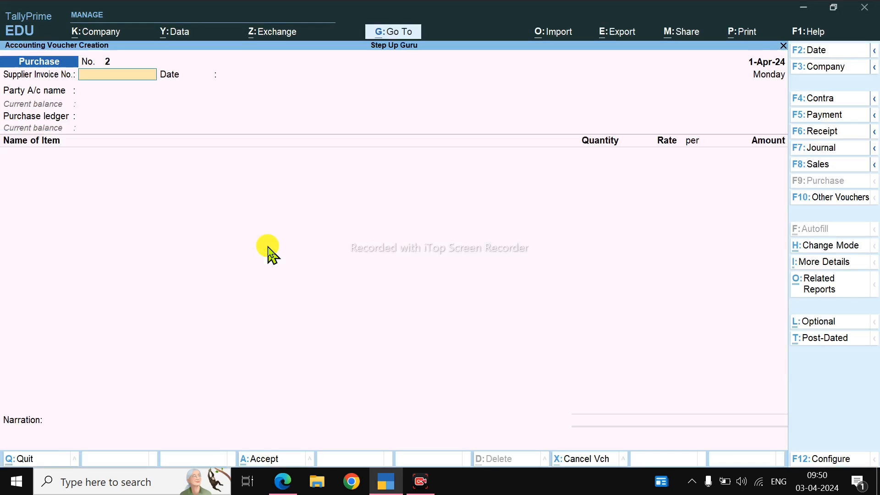
{"action": "key", "text": "alt+Tab"}
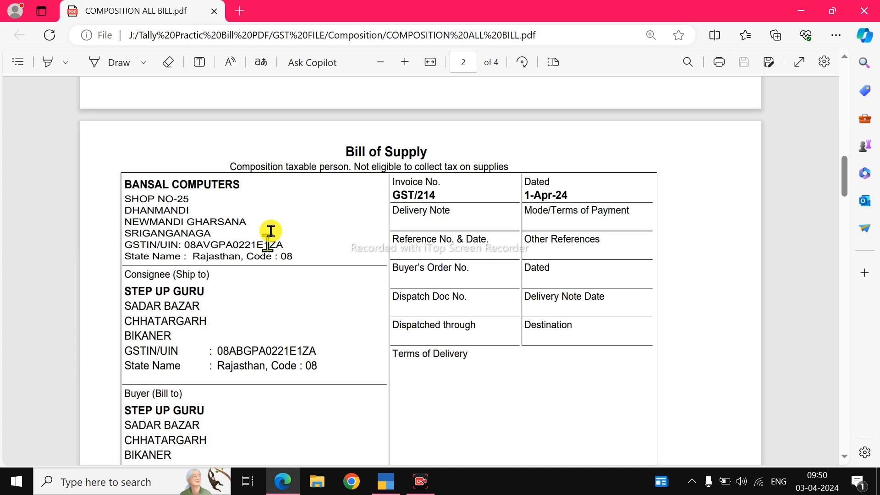
{"action": "left_click_drag", "start_coordinate": [394, 196], "coordinate": [440, 197]}
{"action": "key", "text": "ctrl+c"}
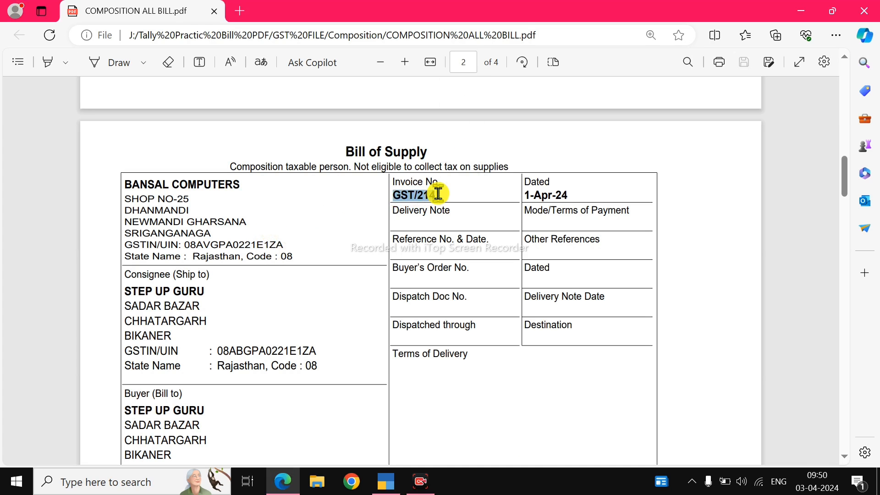
{"action": "key", "text": "alt+Tab"}
{"action": "key", "text": "ctrl+v"}
{"action": "key", "text": "Return"}
{"action": "key", "text": "Return"}
Step: Start a new party ledger from the voucher and name it BANSAL COMPUTERS, copied from the bill
{"action": "key", "text": "alt+c"}
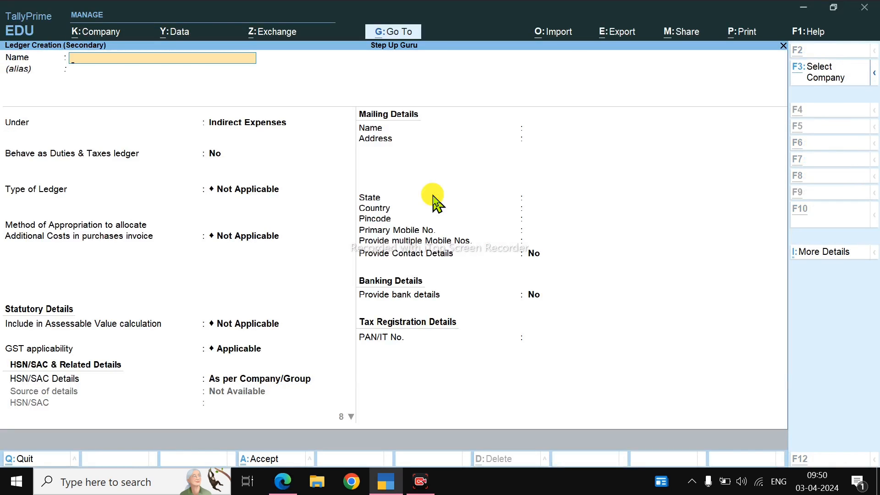
{"action": "key", "text": "alt+Tab"}
{"action": "left_click_drag", "start_coordinate": [240, 184], "coordinate": [138, 185]}
{"action": "left_click", "coordinate": [125, 184]}
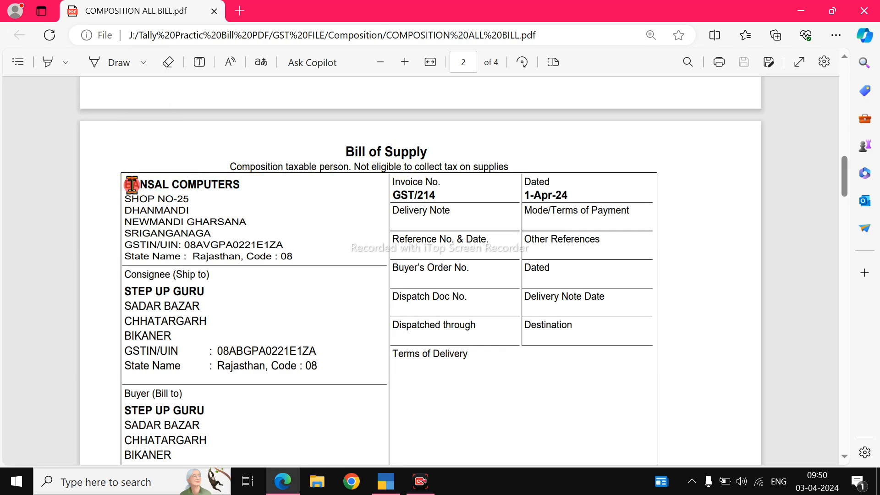
{"action": "left_click_drag", "start_coordinate": [126, 183], "coordinate": [251, 187]}
{"action": "key", "text": "alt+Tab"}
{"action": "key", "text": "ctrl+v"}
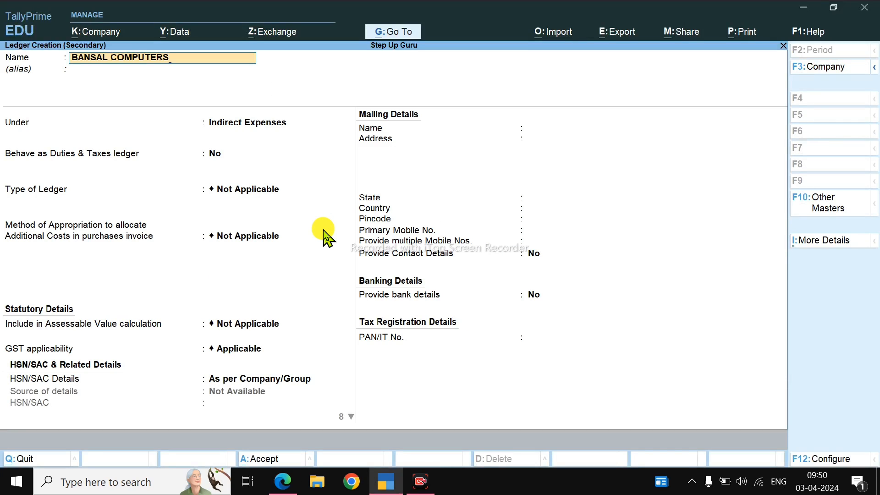
Step: Place the new ledger under Sundry Creditors and accept bill-by-bill balances and the mailing details with state Rajasthan and country India
{"action": "key", "text": "Return"}
{"action": "type", "text": "SU"}
{"action": "key", "text": "Down"}
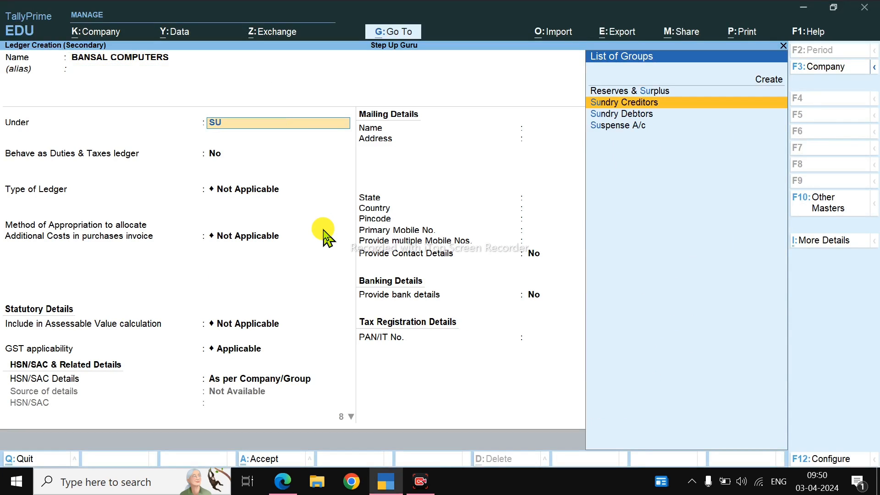
{"action": "key", "text": "Return"}
{"action": "key", "text": "Return"}
{"action": "key", "text": "Return"}
{"action": "key", "text": "Return"}
{"action": "key", "text": "Return"}
{"action": "key", "text": "Return"}
{"action": "key", "text": "Return"}
{"action": "key", "text": "Return"}
{"action": "key", "text": "Return"}
{"action": "key", "text": "Return"}
{"action": "key", "text": "Return"}
{"action": "key", "text": "Return"}
{"action": "key", "text": "Return"}
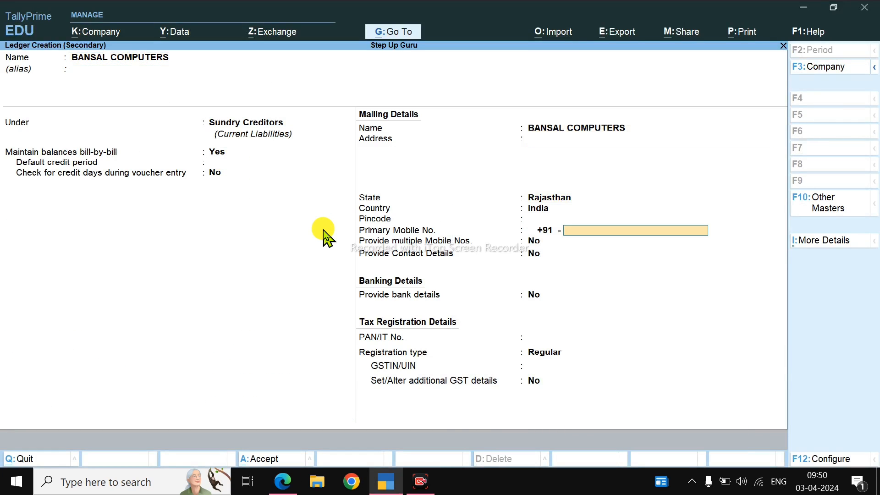
Step: Copy the supplier's GSTIN from the bill into the ledger, set the registration type to Composition, and save the ledger
{"action": "key", "text": "alt+Tab"}
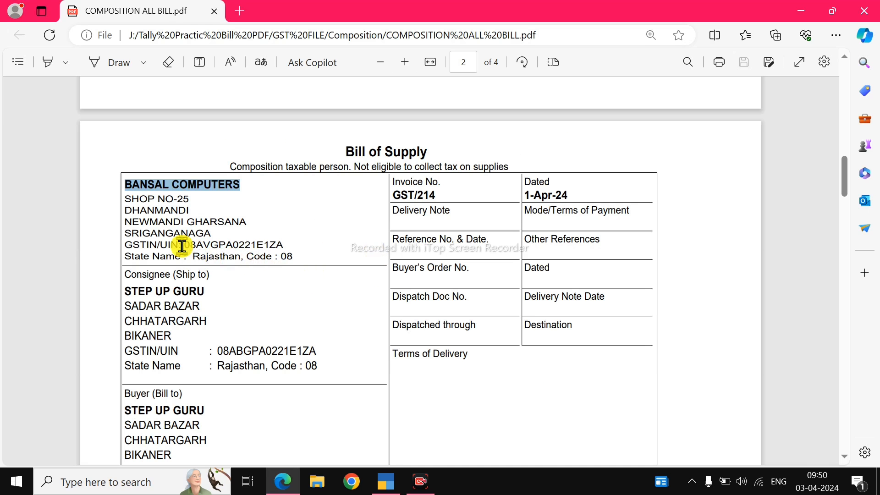
{"action": "left_click_drag", "start_coordinate": [179, 245], "coordinate": [284, 246]}
{"action": "key", "text": "alt+Tab"}
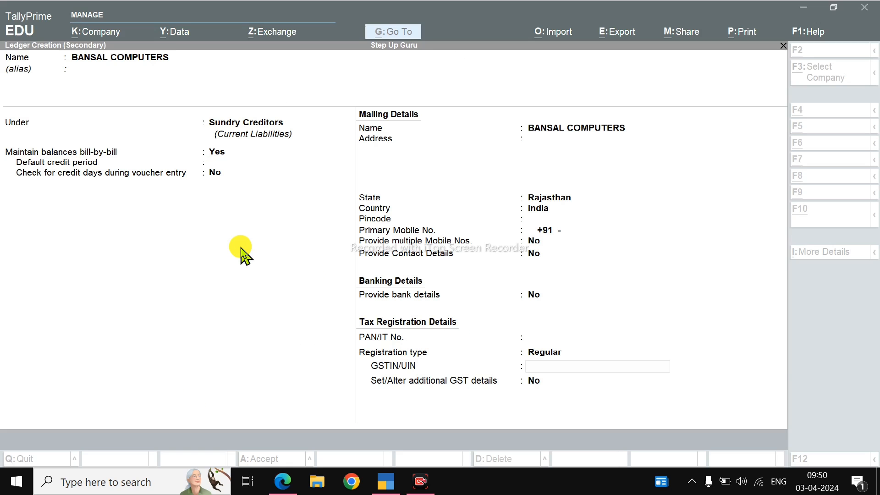
{"action": "key", "text": "ctrl+alt+v"}
{"action": "key", "text": "Up"}
{"action": "key", "text": "Down"}
{"action": "key", "text": "Up"}
{"action": "key", "text": "Up"}
{"action": "key", "text": "Return"}
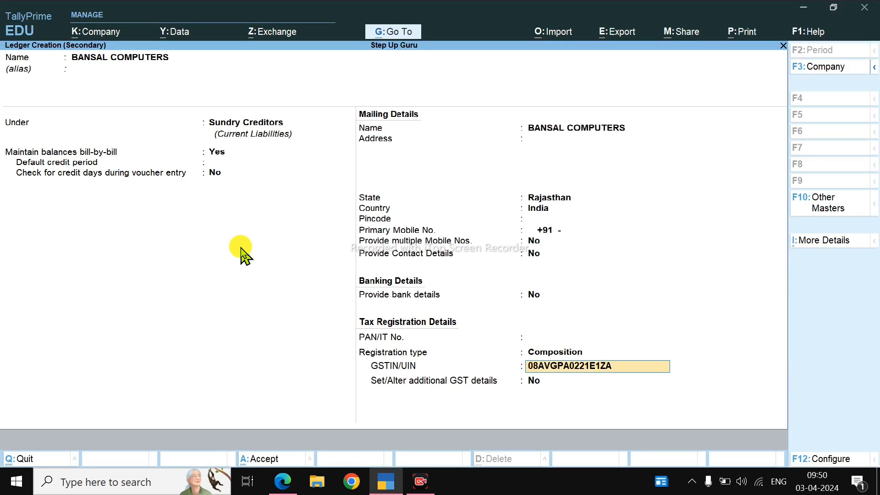
{"action": "key", "text": "Return"}
Step: Accept the blank receipt details and the party details, and choose Purchase A/c as the purchase ledger
{"action": "key", "text": "Return"}
{"action": "key", "text": "Return"}
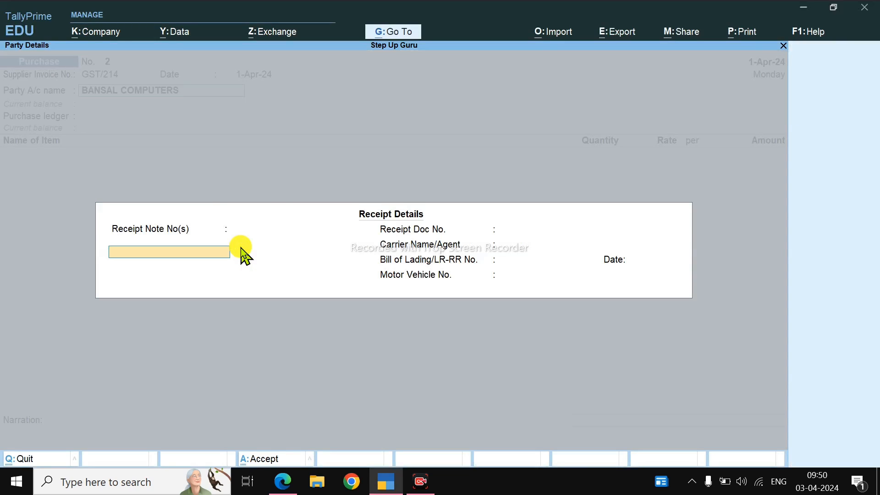
{"action": "key", "text": "ctrl+a"}
{"action": "key", "text": "ctrl+a"}
{"action": "key", "text": "Return"}
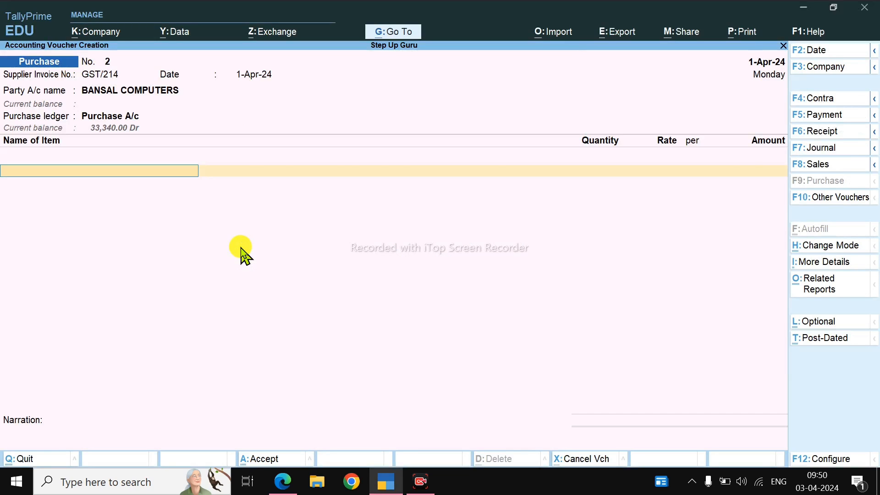
Step: Start a new stock item from the voucher and name it PRODOT WIRED MOUSE, copied from the bill
{"action": "key", "text": "alt+Tab"}
{"action": "scroll", "coordinate": [241, 256], "scroll_direction": "down", "scroll_amount": 5}
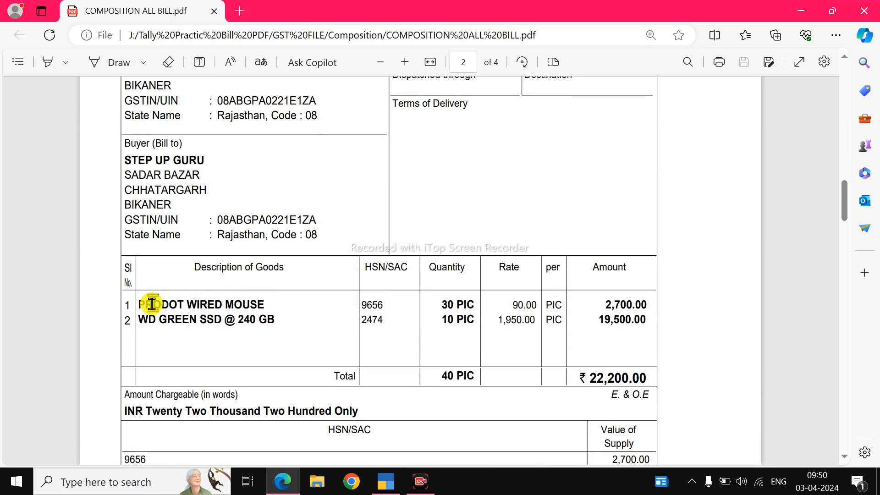
{"action": "left_click_drag", "start_coordinate": [138, 304], "coordinate": [259, 305]}
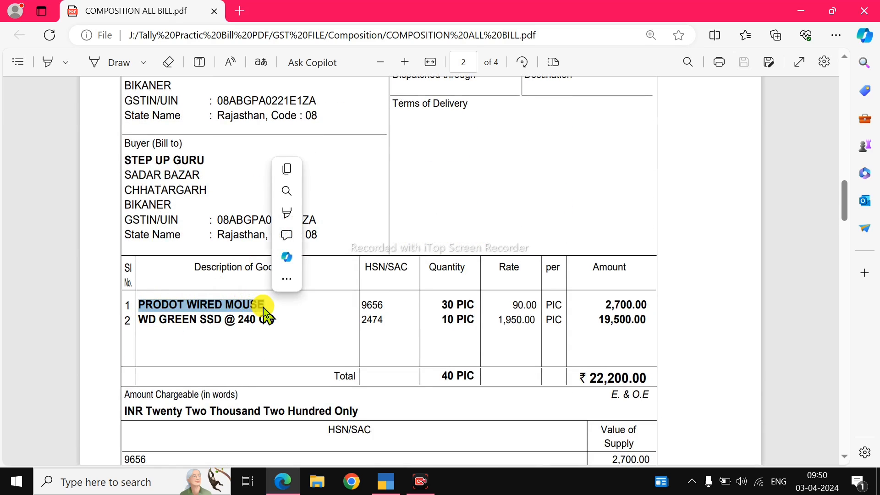
{"action": "key", "text": "ctrl+c"}
{"action": "key", "text": "alt+Tab"}
{"action": "key", "text": "alt+c"}
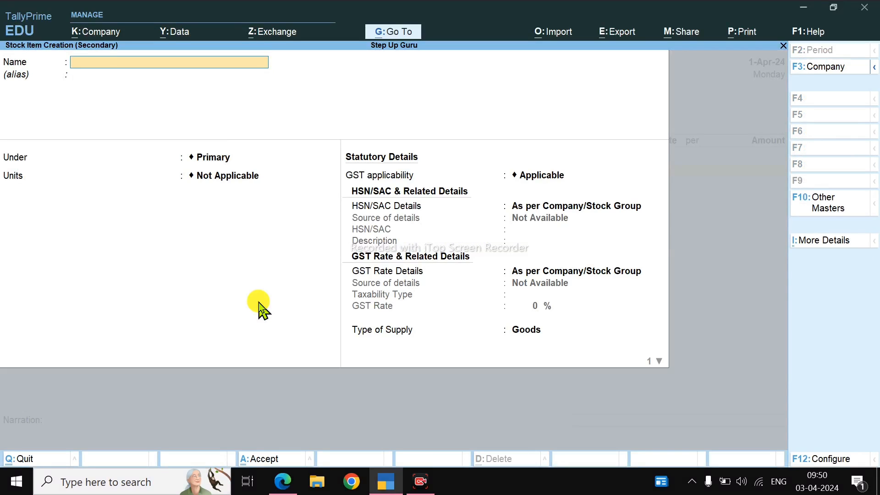
{"action": "key", "text": "ctrl+alt+v"}
{"action": "key", "text": "Return"}
{"action": "key", "text": "Return"}
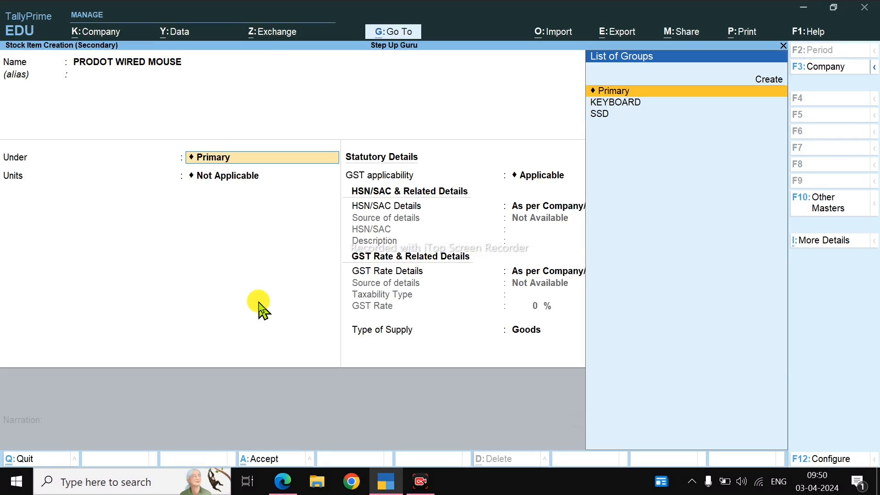
Step: Create a stock group named MOUSE under Primary from the item form, with quantities of items added
{"action": "key", "text": "alt+c"}
{"action": "type", "text": "MOUSE"}
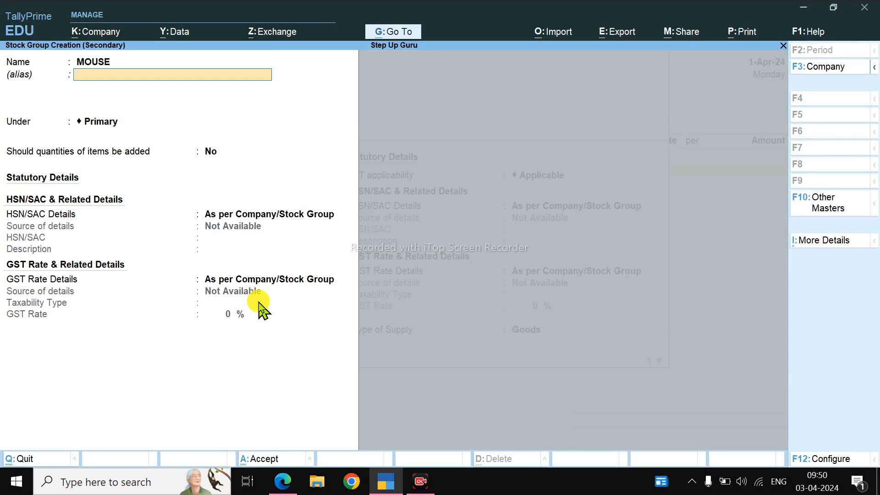
{"action": "key", "text": "Return"}
{"action": "key", "text": "Return"}
{"action": "key", "text": "Return"}
{"action": "key", "text": "y"}
{"action": "key", "text": "Return"}
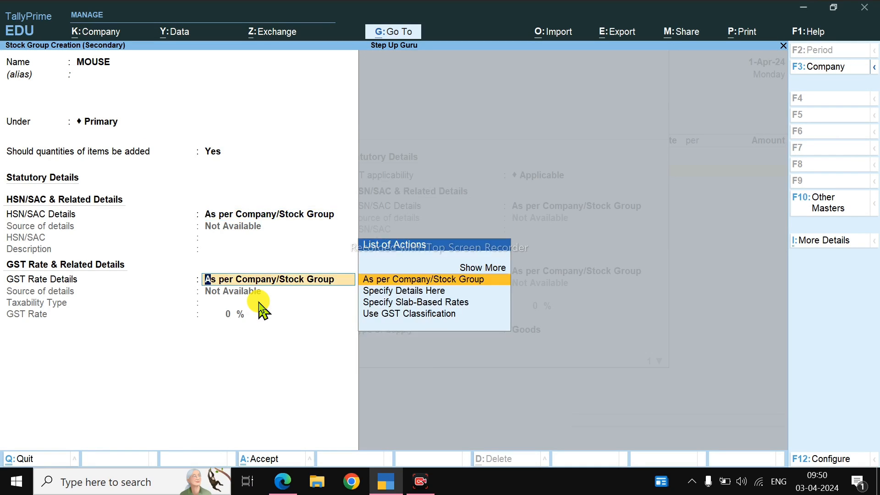
Step: Specify the HSN/SAC details directly in the MOUSE group, using code 9656 from the bill
{"action": "key", "text": "BackSpace"}
{"action": "key", "text": "Down"}
{"action": "key", "text": "Return"}
{"action": "key", "text": "alt+Tab"}
{"action": "key", "text": "alt+Tab"}
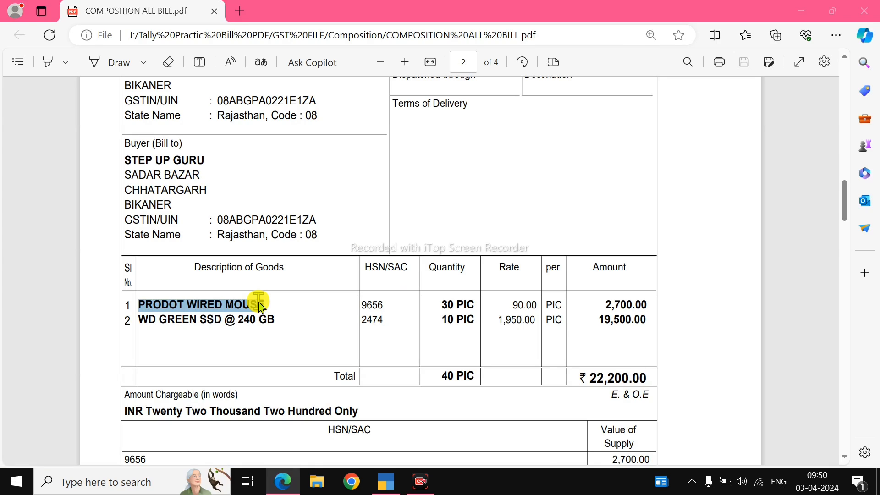
{"action": "type", "text": "9656"}
{"action": "key", "text": "Return"}
{"action": "key", "text": "Return"}
Step: Specify the MOUSE group's GST details as Taxable at 18% and save the group
{"action": "key", "text": "Return"}
{"action": "key", "text": "Return"}
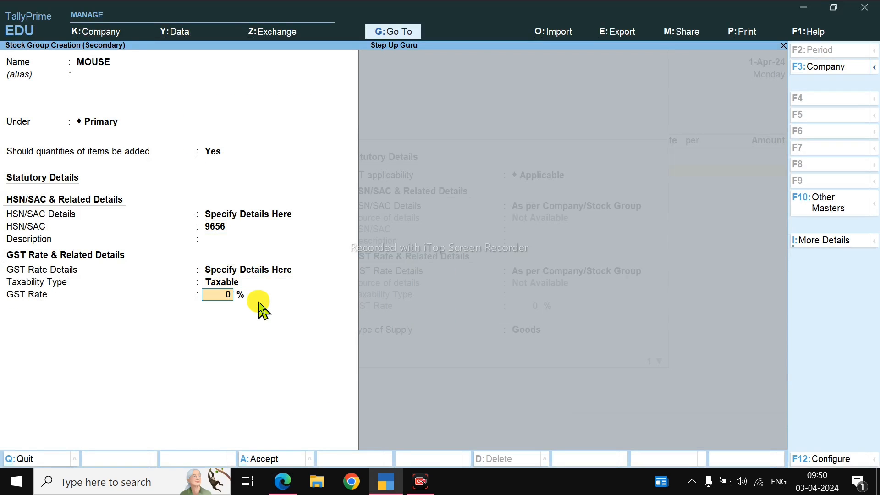
{"action": "type", "text": "18"}
Step: Set PRODOT WIRED MOUSE's unit to PIC, keep the GST details as per company/stock group, and save the item
{"action": "key", "text": "Return"}
{"action": "key", "text": "Return"}
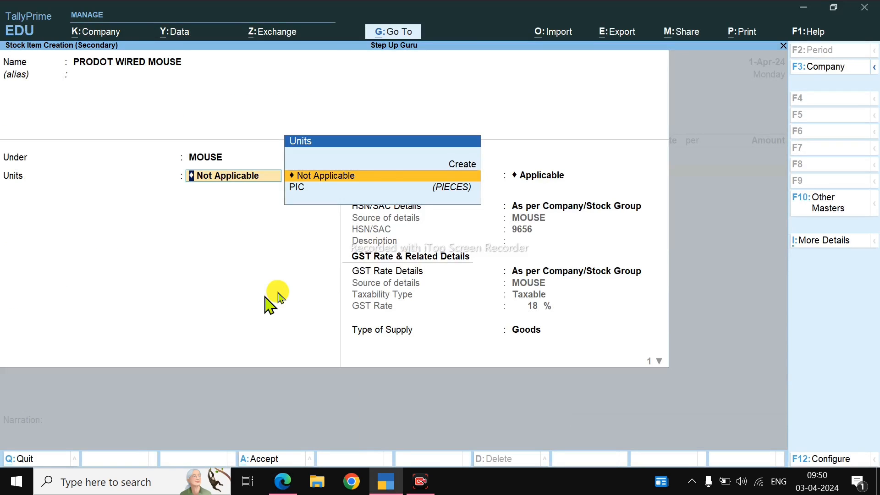
{"action": "key", "text": "Down"}
{"action": "key", "text": "Return"}
{"action": "key", "text": "Return"}
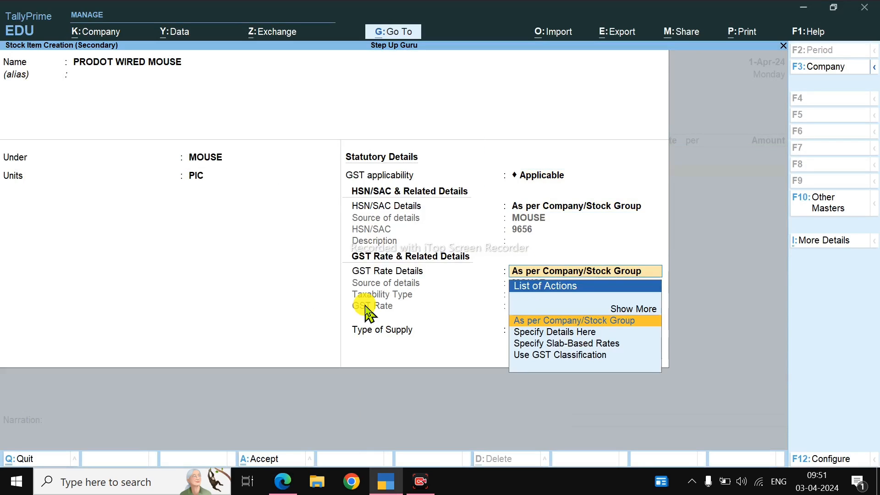
{"action": "key", "text": "Return"}
{"action": "key", "text": "Return"}
Step: Enter a quantity of 30 PIC at a rate of 90 per PIC for PRODOT WIRED MOUSE, as on the bill
{"action": "key", "text": "Return"}
{"action": "key", "text": "Return"}
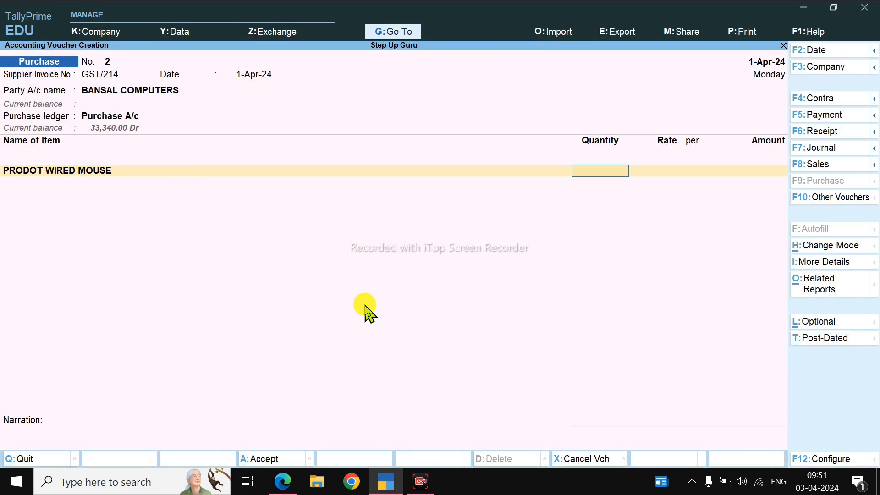
{"action": "key", "text": "alt+Tab"}
{"action": "key", "text": "alt+Tab"}
{"action": "type", "text": "30"}
{"action": "key", "text": "Return"}
Step: Start a second new stock item from the voucher and name it WD GREEN SSD @ 240 GB, copied from the bill
{"action": "key", "text": "alt+Tab"}
{"action": "key", "text": "alt+Tab"}
{"action": "type", "text": "90"}
{"action": "key", "text": "Return"}
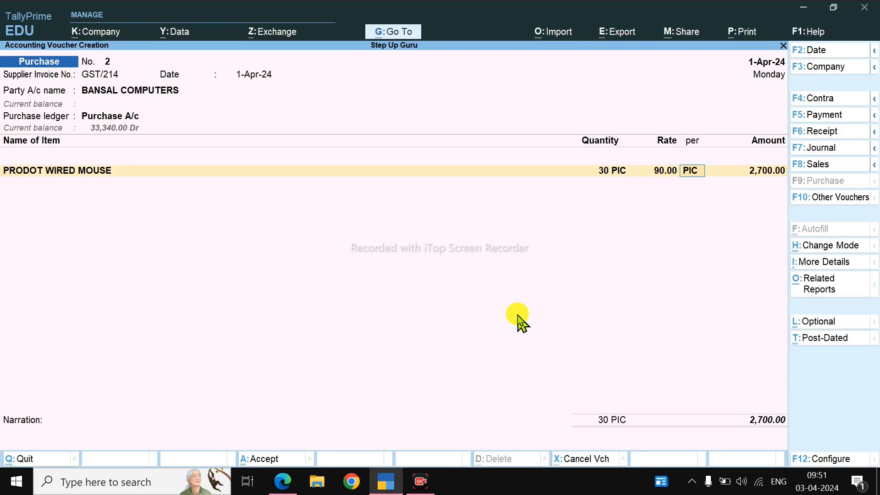
{"action": "key", "text": "Return"}
{"action": "key", "text": "alt+c"}
{"action": "key", "text": "alt+Tab"}
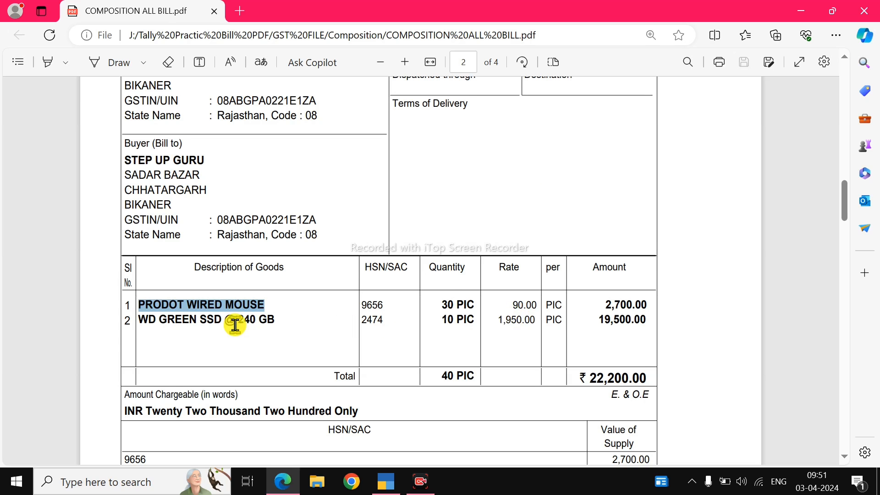
{"action": "scroll", "coordinate": [193, 307], "scroll_direction": "down", "scroll_amount": 1}
{"action": "left_click_drag", "start_coordinate": [139, 260], "coordinate": [284, 269]}
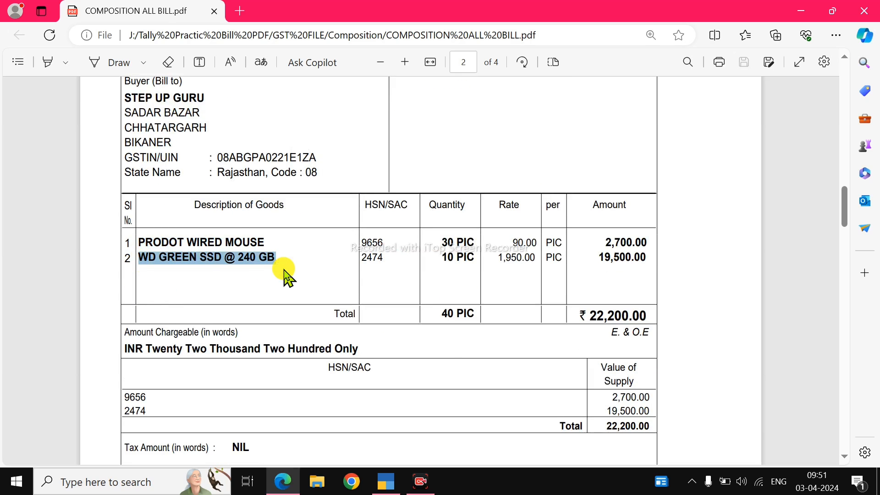
{"action": "key", "text": "ctrl+c"}
{"action": "key", "text": "alt+Tab"}
{"action": "key", "text": "ctrl+v"}
{"action": "key", "text": "Return"}
Step: Place the SSD item under the SSD group with unit PIC, keep its inherited GST details, and save it
{"action": "key", "text": "Down"}
{"action": "key", "text": "Down"}
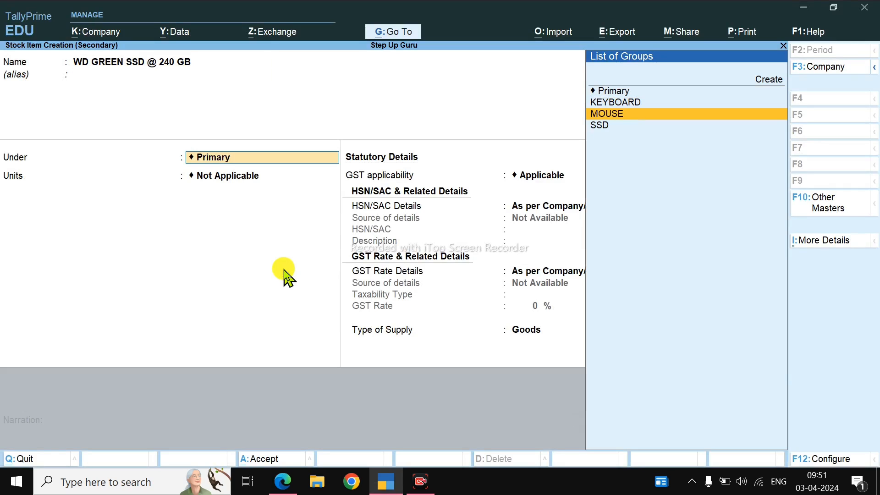
{"action": "key", "text": "Down"}
{"action": "key", "text": "Return"}
{"action": "key", "text": "Down"}
{"action": "key", "text": "Return"}
{"action": "key", "text": "Return"}
{"action": "key", "text": "Return"}
{"action": "key", "text": "Return"}
{"action": "key", "text": "Return"}
{"action": "key", "text": "Return"}
{"action": "key", "text": "Return"}
{"action": "key", "text": "Return"}
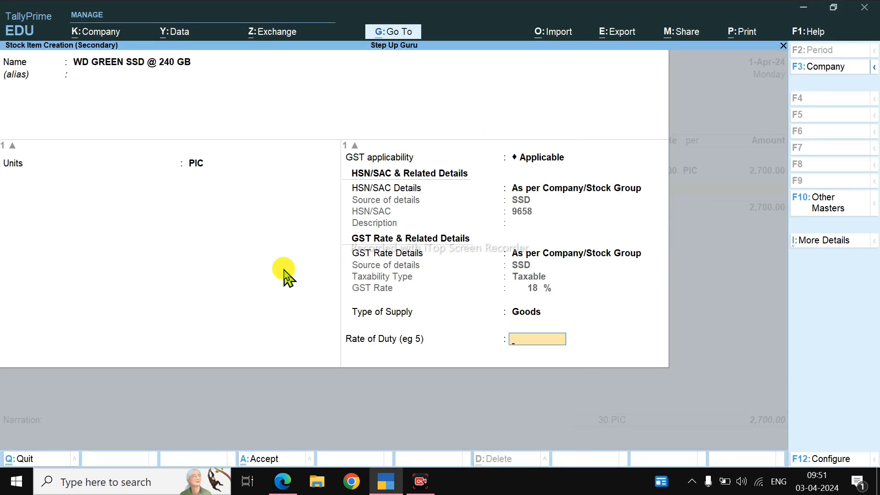
Step: Enter 10 PIC at a rate of 1,950 for WD GREEN SSD @ 240 GB and compare the voucher total with the bill
{"action": "key", "text": "alt+Tab"}
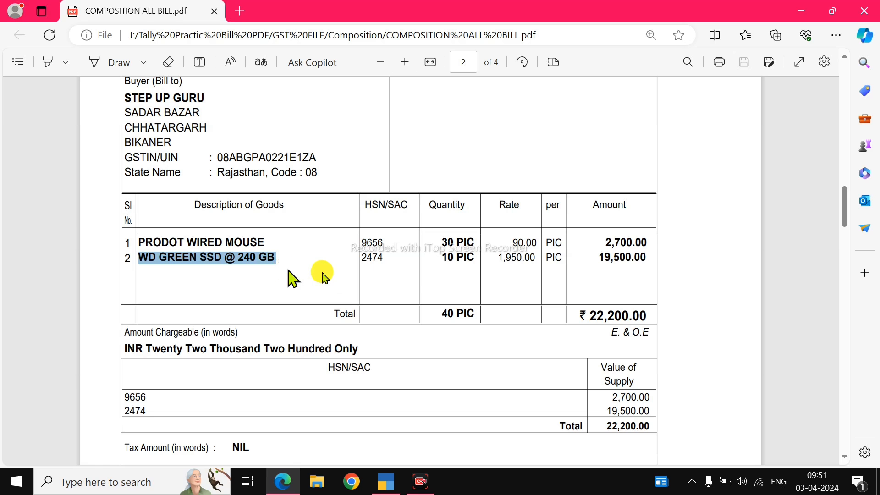
{"action": "key", "text": "alt+Tab"}
{"action": "type", "text": "10"}
{"action": "key", "text": "Return"}
{"action": "type", "text": "19"}
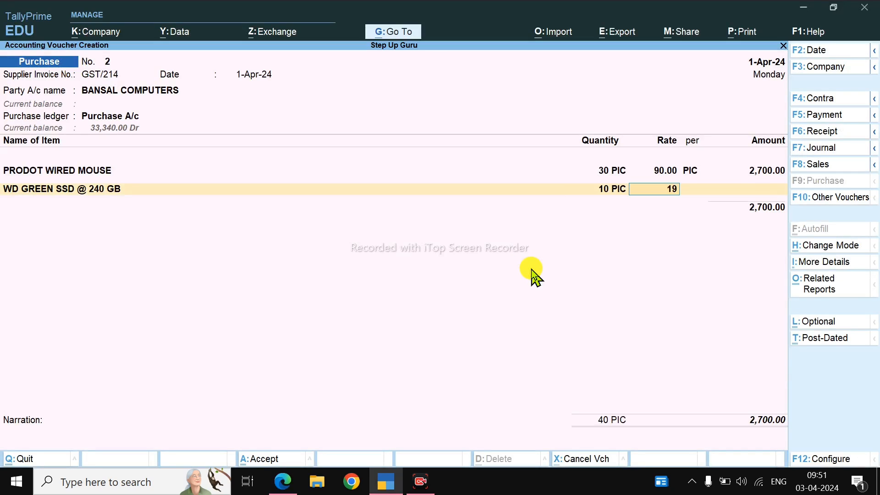
{"action": "type", "text": "50"}
{"action": "key", "text": "Return"}
{"action": "key", "text": "Return"}
{"action": "key", "text": "Return"}
{"action": "key", "text": "alt+Tab"}
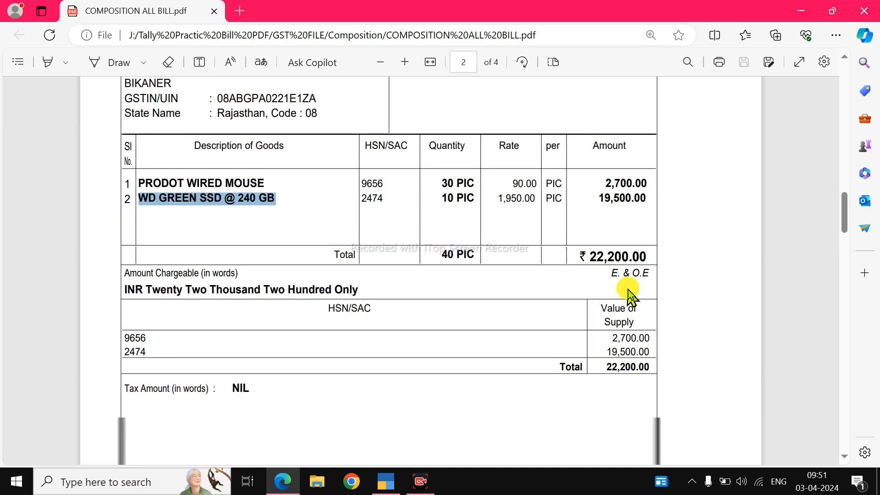
{"action": "key", "text": "alt+Tab"}
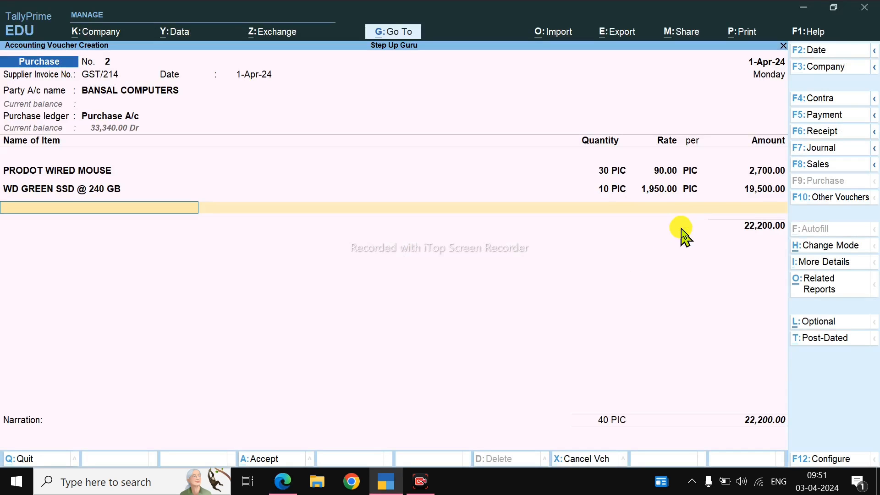
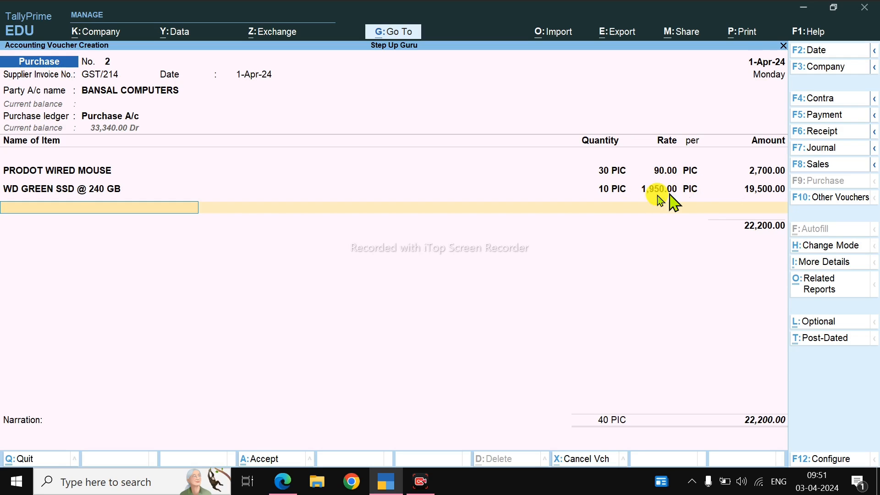
Step: Finish the Bansal Computers item list, accept the New Ref bill reference GST/214, and save the purchase voucher
{"action": "key", "text": "Return"}
{"action": "key", "text": "Return"}
{"action": "key", "text": "Return"}
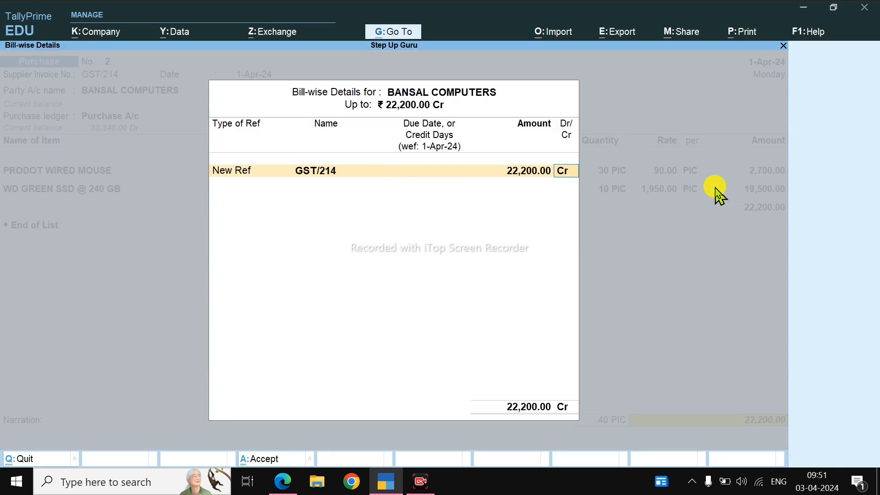
{"action": "key", "text": "Return"}
{"action": "key", "text": "Return"}
{"action": "key", "text": "Return"}
{"action": "key", "text": "Return"}
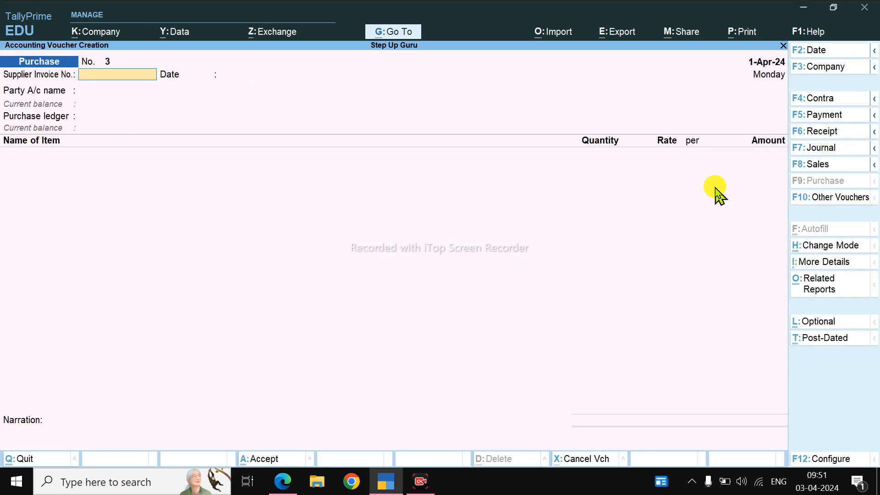
Step: Open the Stock Summary and review the closing quantities, rates and values of the keyboard, mouse and SSD items
{"action": "key", "text": "Escape"}
{"action": "key", "text": "s"}
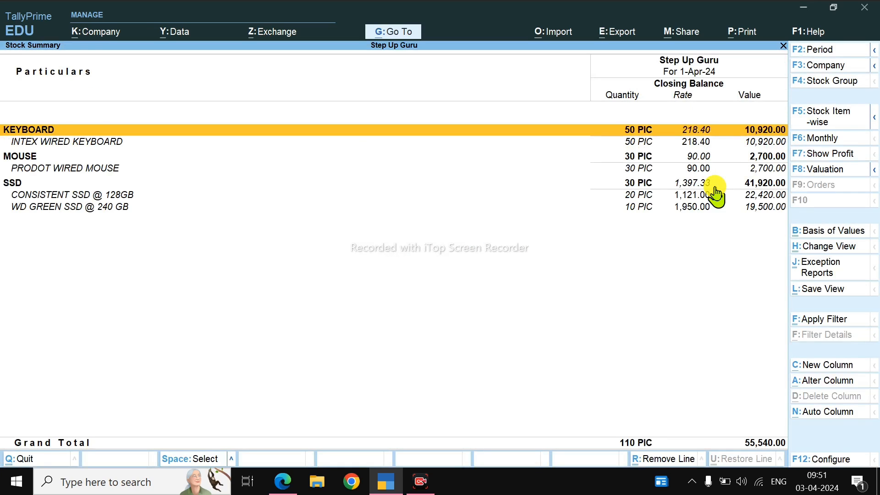
{"action": "key", "text": "Down"}
{"action": "key", "text": "Down"}
{"action": "key", "text": "Down"}
{"action": "key", "text": "Down"}
{"action": "key", "text": "Down"}
{"action": "key", "text": "Down"}
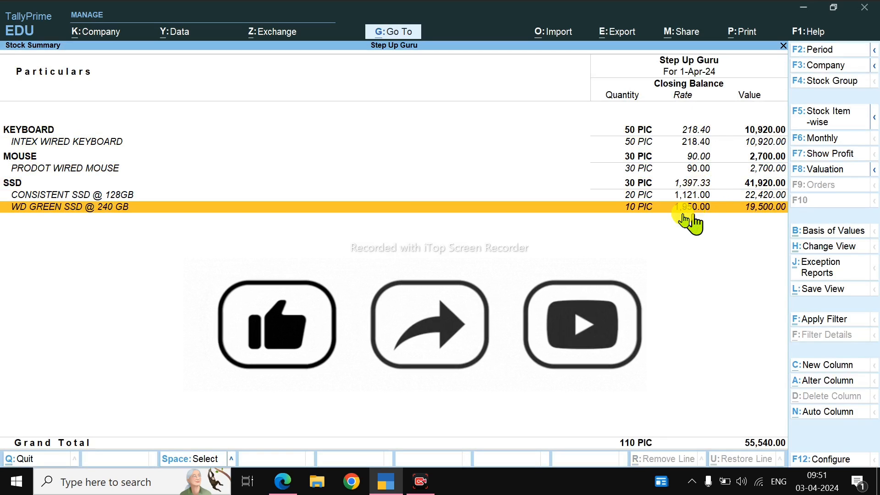
{"action": "left_click", "coordinate": [696, 159]}
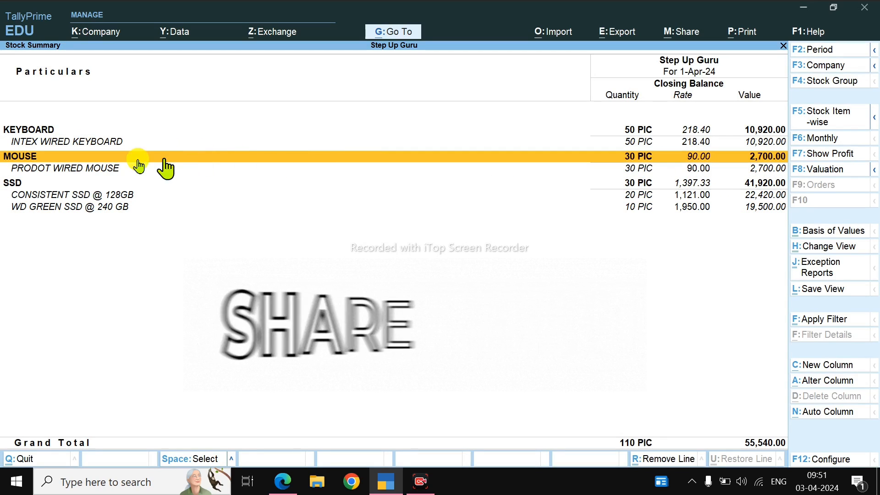
{"action": "left_click", "coordinate": [706, 132]}
{"action": "left_click", "coordinate": [696, 198]}
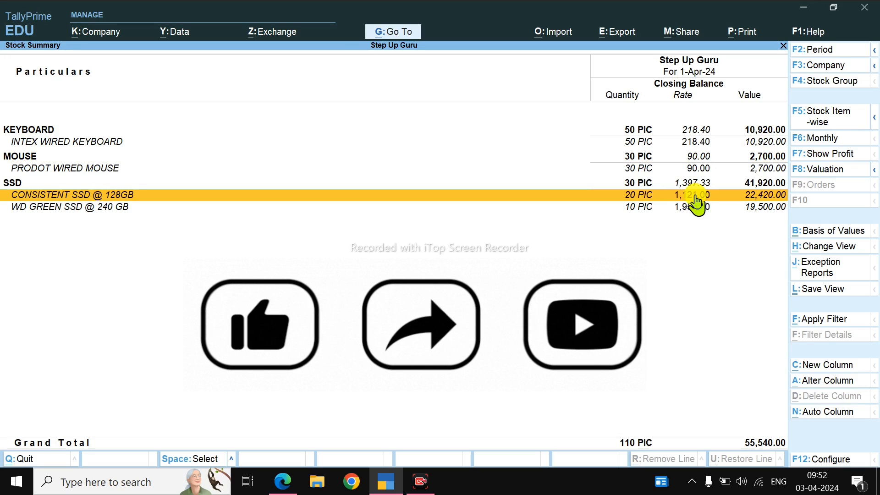
{"action": "key", "text": "Escape"}
Step: Switch to COMPOSITION ALL BILL.pdf in Edge, find sales bill STEP/01 on page 3, and copy the buyer name A-1 COMPUTERS
{"action": "key", "text": "alt+Tab"}
{"action": "scroll", "coordinate": [399, 269], "scroll_direction": "down", "scroll_amount": 10}
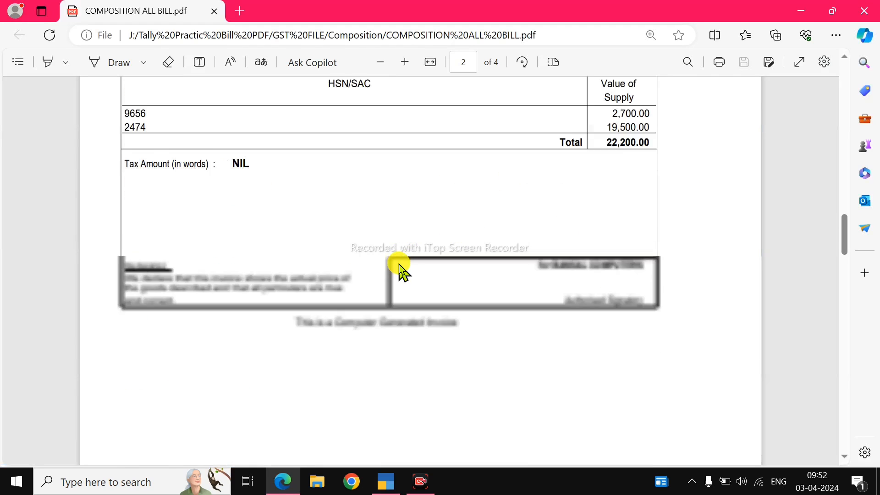
{"action": "scroll", "coordinate": [415, 127], "scroll_direction": "up", "scroll_amount": 3}
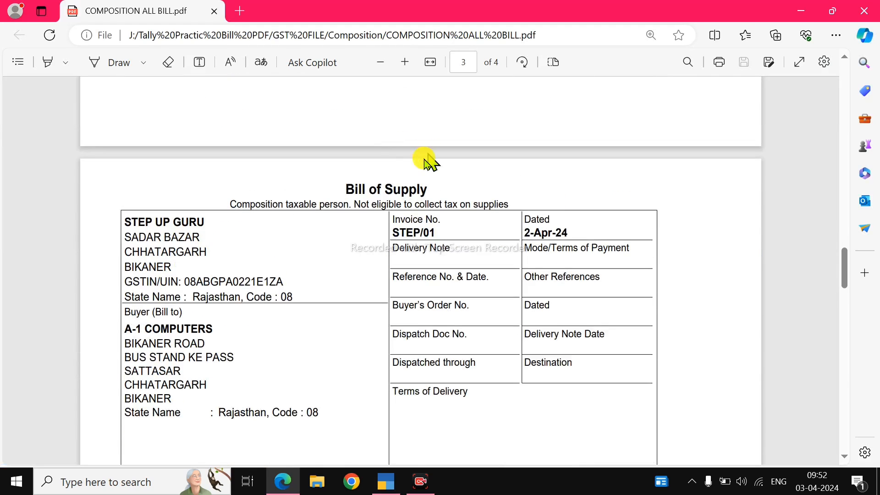
{"action": "left_click_drag", "start_coordinate": [347, 189], "coordinate": [417, 189]}
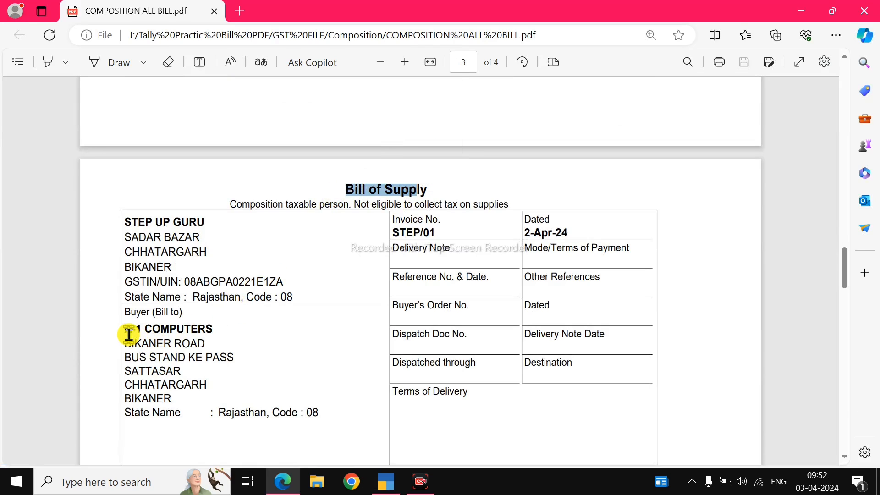
{"action": "left_click_drag", "start_coordinate": [124, 329], "coordinate": [215, 328]}
{"action": "key", "text": "ctrl+c"}
{"action": "left_click", "coordinate": [213, 329]}
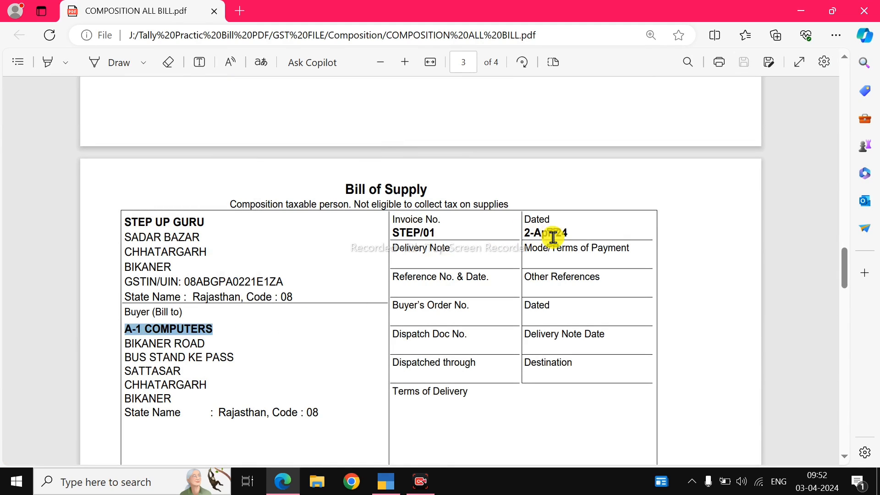
Step: Switch to TallyPrime, start a sales voucher dated 2-Apr-24, and create a party ledger from it named A-1 COMPUTERS
{"action": "key", "text": "alt+Tab"}
{"action": "key", "text": "v"}
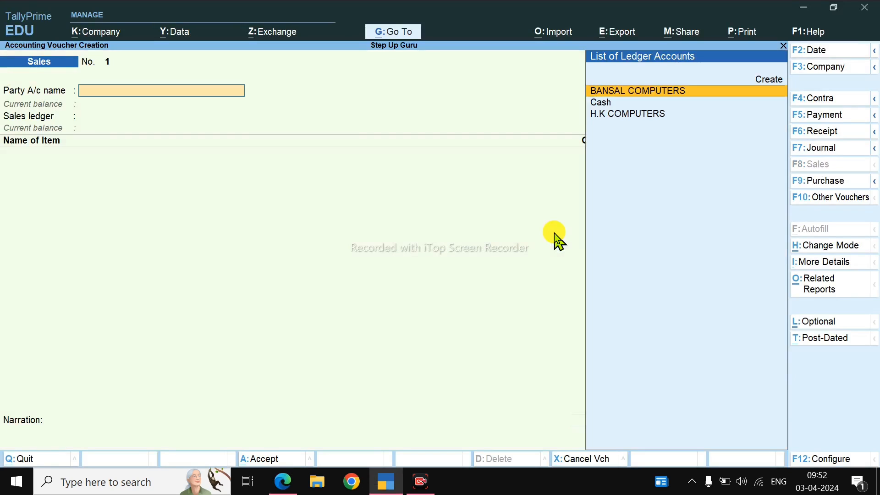
{"action": "key", "text": "F2"}
{"action": "key", "text": "Return"}
{"action": "key", "text": "Up"}
{"action": "key", "text": "Return"}
{"action": "key", "text": "ctrl+v"}
{"action": "key", "text": "Return"}
{"action": "key", "text": "Return"}
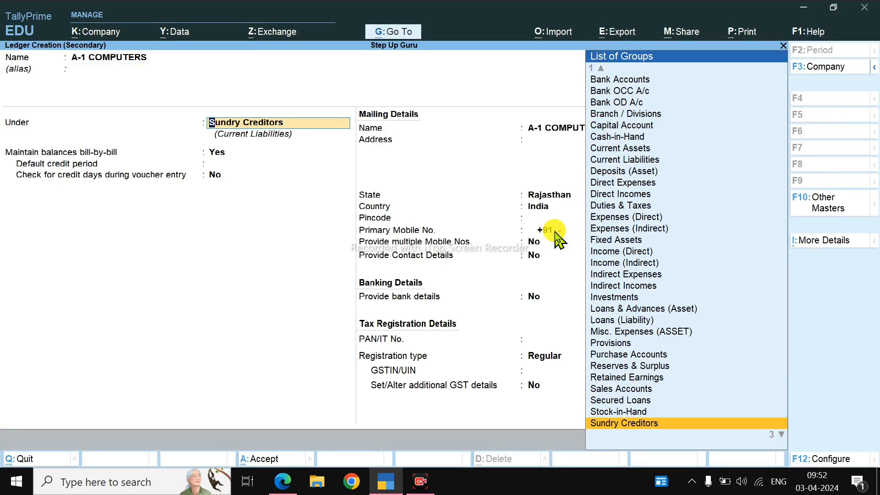
Step: Place the A-1 COMPUTERS ledger under Sundry Debtors and set its registration type to Unregistered/Consumer
{"action": "key", "text": "Down"}
{"action": "key", "text": "Return"}
{"action": "key", "text": "Return"}
{"action": "key", "text": "Return"}
{"action": "key", "text": "Return"}
{"action": "key", "text": "Return"}
{"action": "key", "text": "Return"}
{"action": "key", "text": "Return"}
{"action": "key", "text": "Return"}
{"action": "key", "text": "Return"}
{"action": "key", "text": "Return"}
{"action": "key", "text": "Return"}
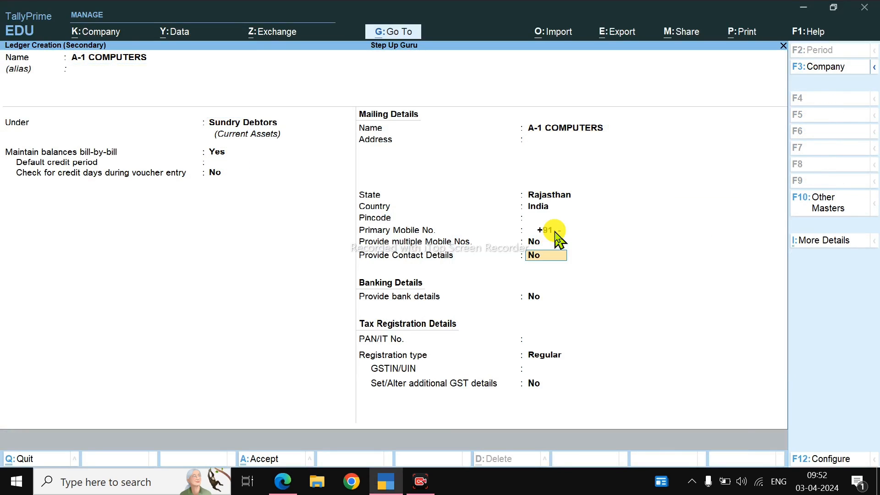
{"action": "key", "text": "Return"}
{"action": "key", "text": "Return"}
{"action": "key", "text": "Return"}
{"action": "key", "text": "Down"}
{"action": "key", "text": "Return"}
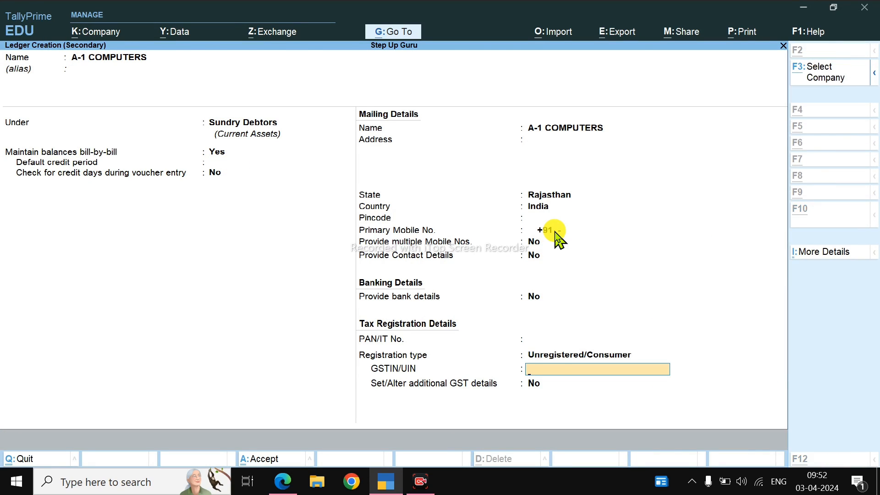
Step: Check the buyer details on the bill for a GSTIN, leave the ledger's GSTIN/UIN blank, and save the ledger
{"action": "key", "text": "alt+Tab"}
{"action": "scroll", "coordinate": [219, 266], "scroll_direction": "down", "scroll_amount": 5}
{"action": "scroll", "coordinate": [219, 265], "scroll_direction": "up", "scroll_amount": 3}
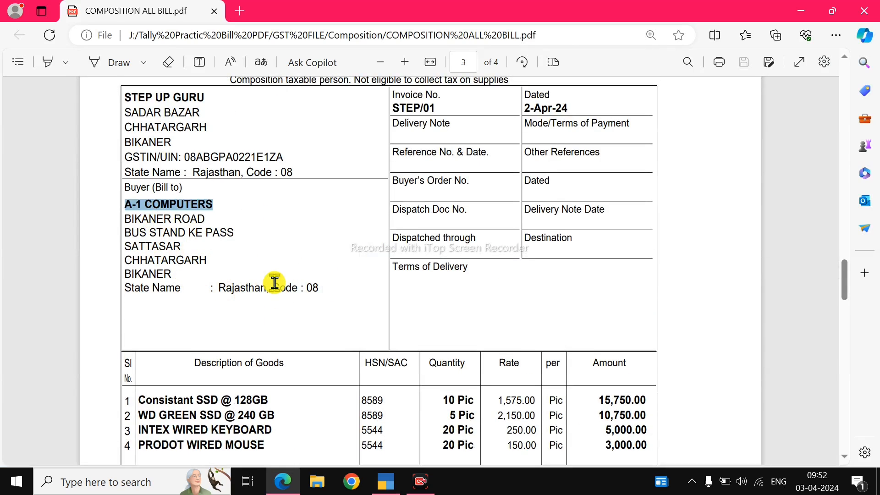
{"action": "key", "text": "alt+Tab"}
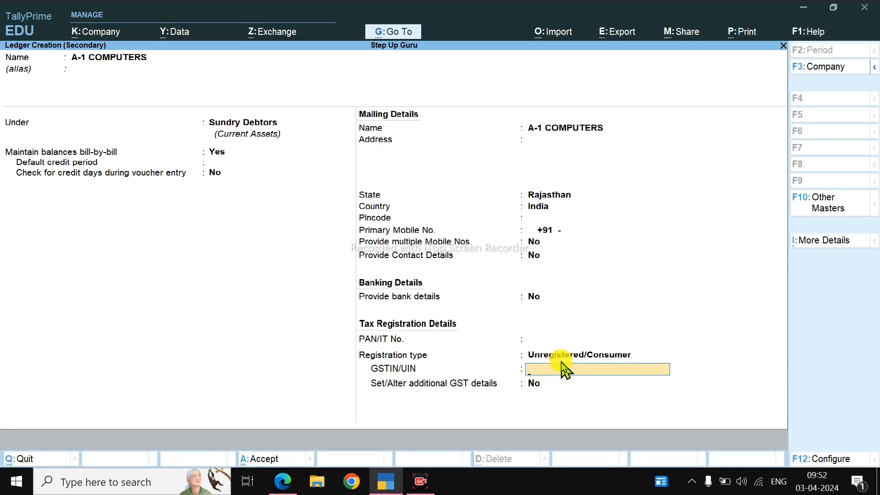
{"action": "key", "text": "Return"}
{"action": "key", "text": "Return"}
{"action": "key", "text": "Return"}
{"action": "key", "text": "ctrl+a"}
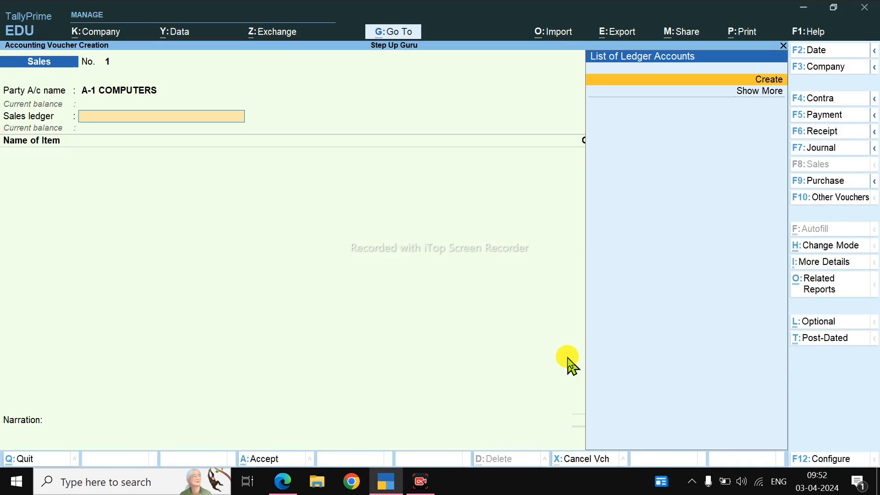
Step: Create a sales ledger from the voucher, name it SALES A/C, and place it under Sales Accounts with GST applicable
{"action": "key", "text": "alt+c"}
{"action": "type", "text": "SALES A/C"}
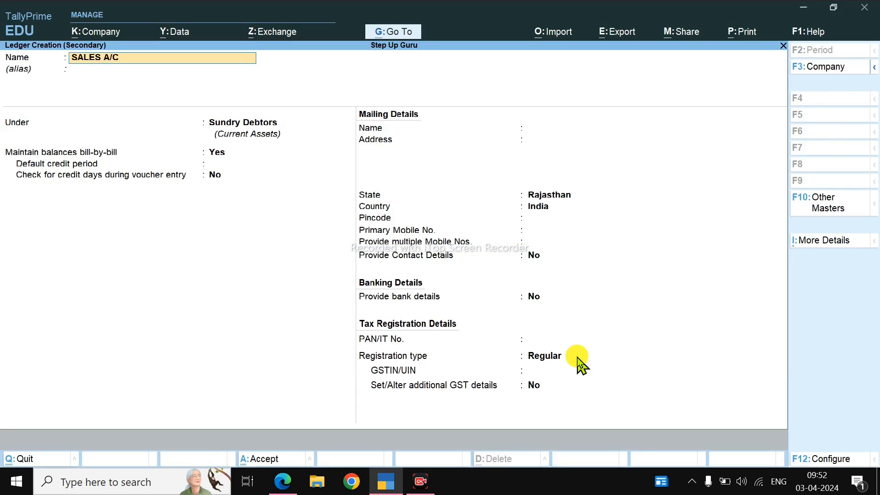
{"action": "key", "text": "Return"}
{"action": "type", "text": "s"}
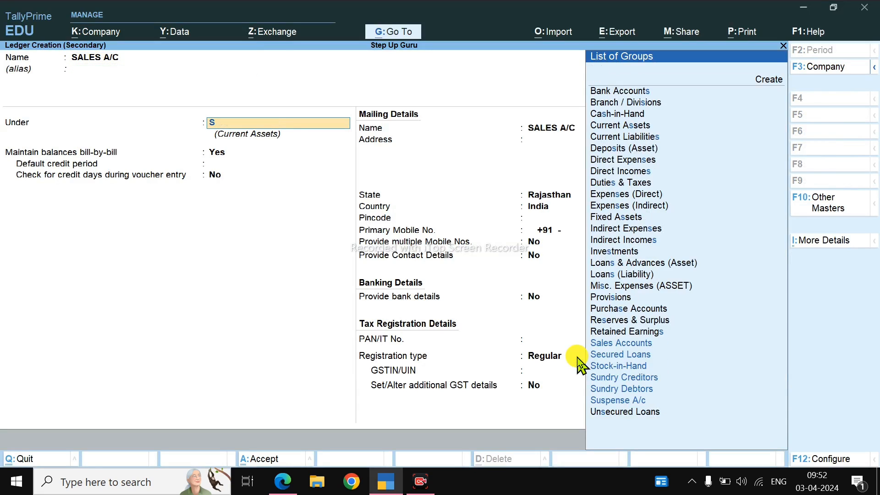
{"action": "key", "text": "Return"}
Step: Keep the SALES A/C ledger's HSN/SAC and GST rate details as per company/group and save it
{"action": "key", "text": "Return"}
{"action": "key", "text": "Return"}
{"action": "key", "text": "Return"}
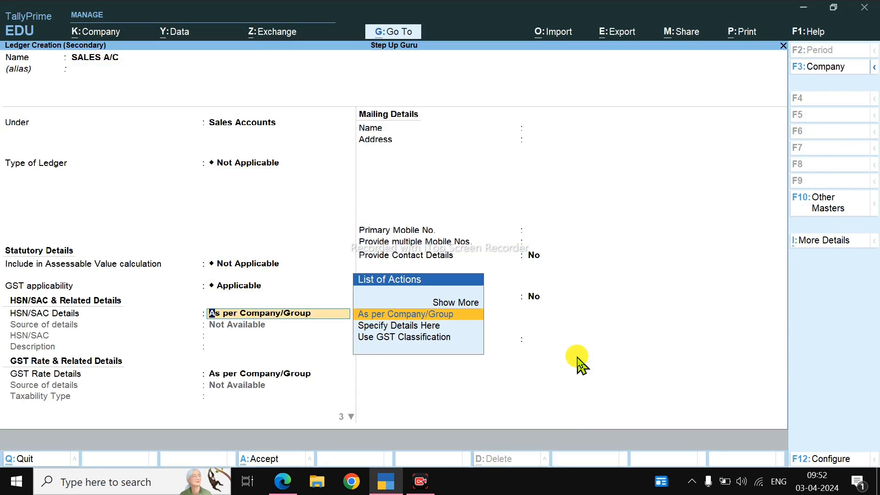
{"action": "key", "text": "Return"}
{"action": "key", "text": "Return"}
{"action": "key", "text": "Up"}
{"action": "key", "text": "Return"}
{"action": "key", "text": "Return"}
{"action": "key", "text": "Return"}
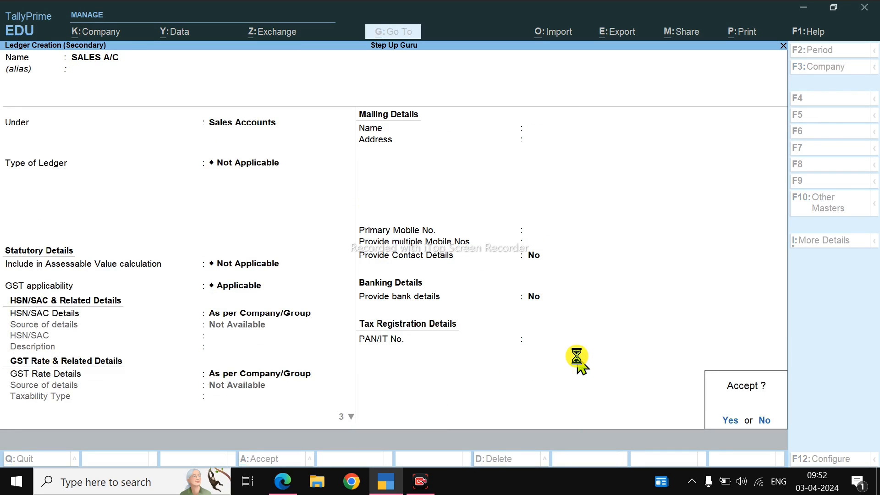
{"action": "key", "text": "Return"}
Step: Add CONSISTENT SSD @ 128GB to the sales voucher with 10 PIC at a rate of 1,575, as on the bill
{"action": "key", "text": "alt+Tab"}
{"action": "scroll", "coordinate": [432, 389], "scroll_direction": "down", "scroll_amount": 2}
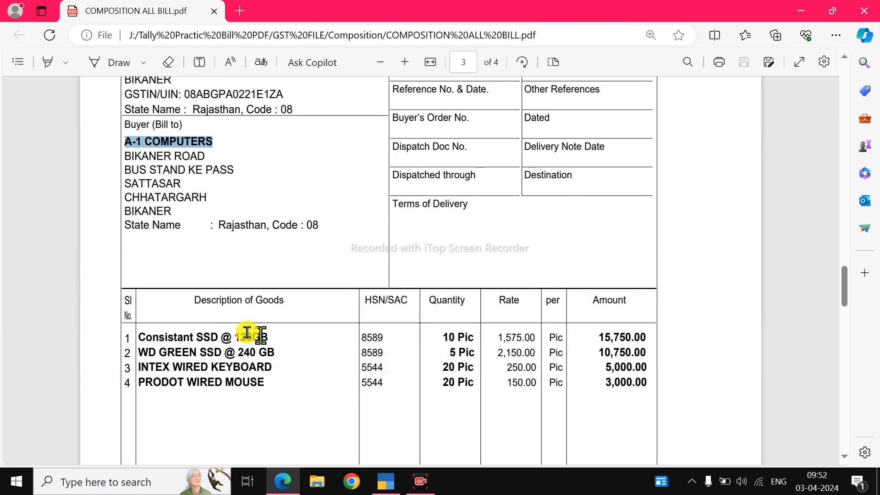
{"action": "key", "text": "alt+Tab"}
{"action": "type", "text": "CONS"}
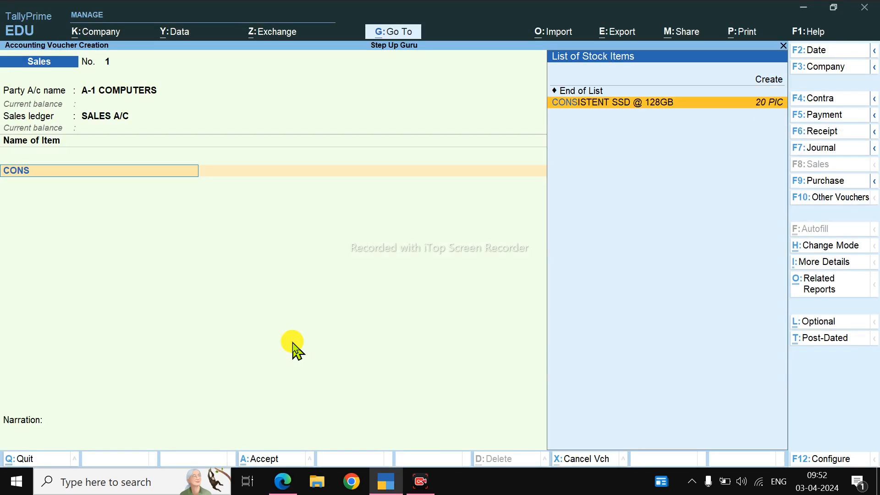
{"action": "key", "text": "Return"}
{"action": "key", "text": "alt+Tab"}
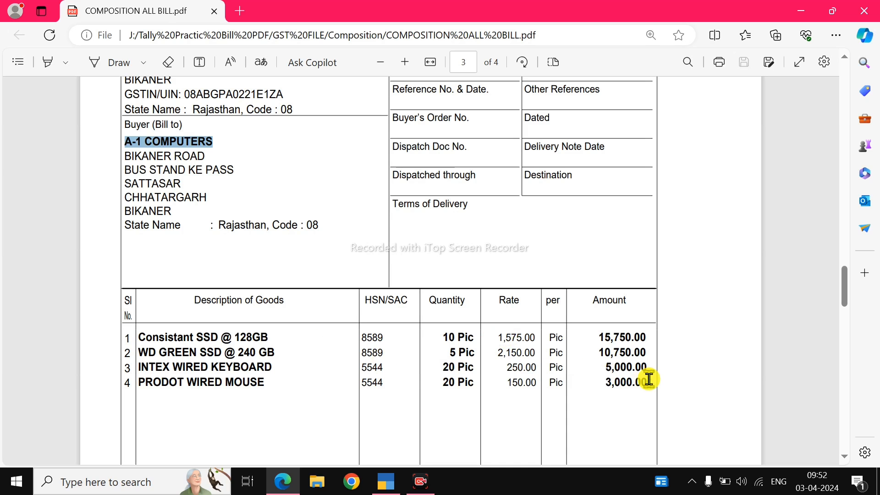
{"action": "key", "text": "alt+Tab"}
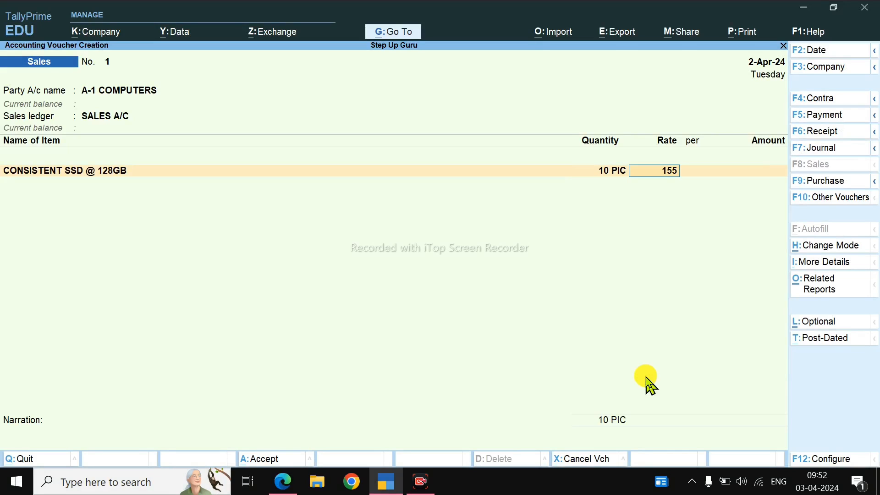
{"action": "key", "text": "Return"}
{"action": "key", "text": "Return"}
Step: Add WD GREEN SSD @ 240 GB to the sales voucher with 5 PIC at a rate of 2,150, as on the bill
{"action": "key", "text": "Return"}
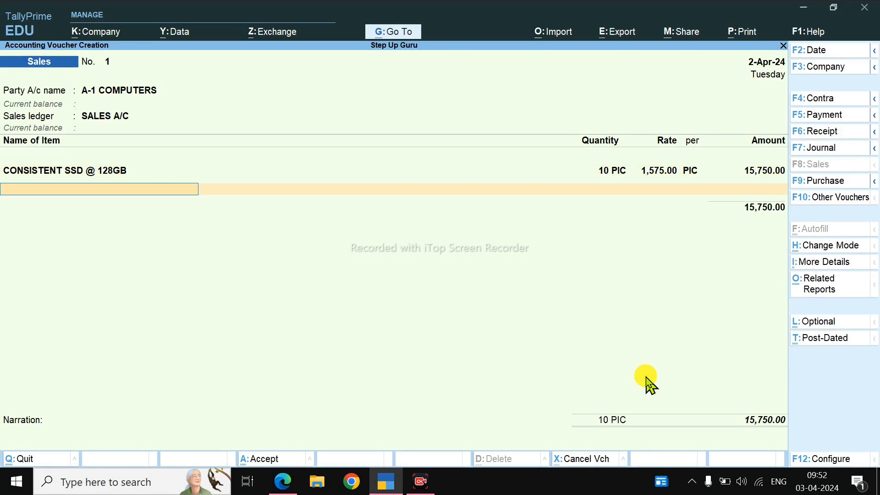
{"action": "key", "text": "alt+Tab"}
{"action": "key", "text": "alt+Tab"}
{"action": "type", "text": "W"}
{"action": "key", "text": "Return"}
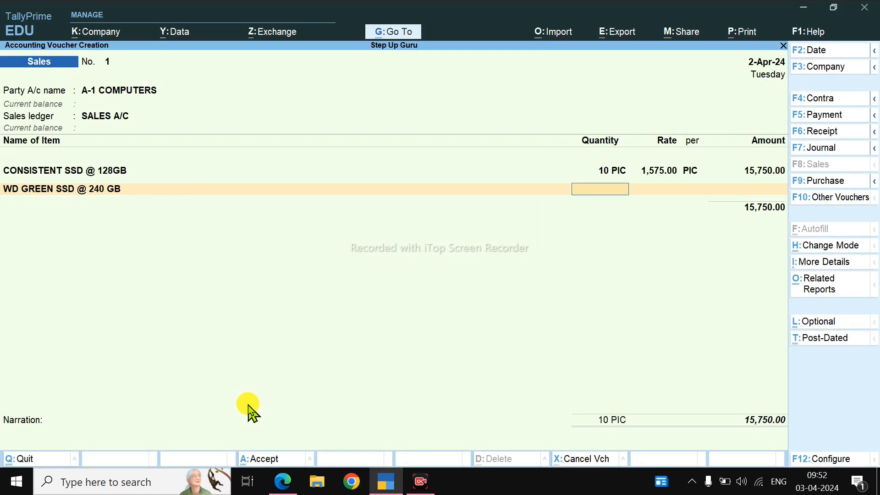
{"action": "key", "text": "alt+Tab"}
Step: Add INTEX WIRED KEYBOARD to the sales voucher with 20 PIC at a rate of 250, as on the bill
{"action": "key", "text": "alt+Tab"}
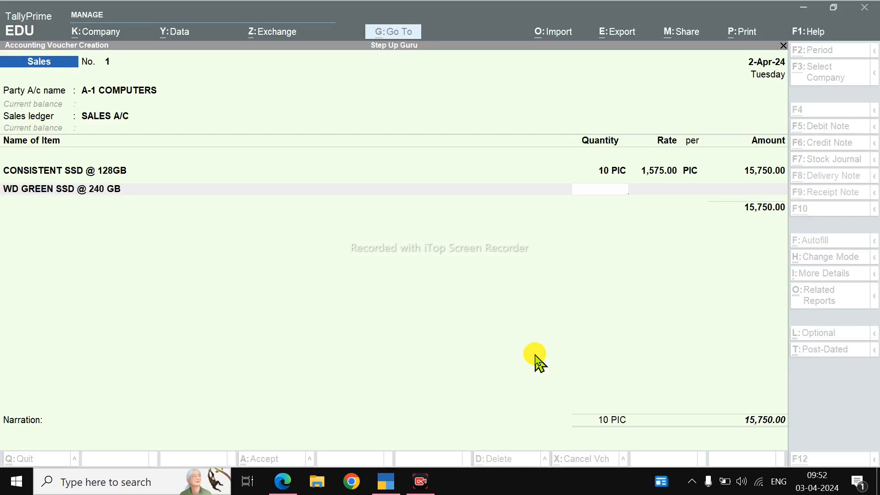
{"action": "type", "text": "5"}
{"action": "key", "text": "Return"}
{"action": "type", "text": "2150"}
{"action": "key", "text": "Return"}
{"action": "key", "text": "Return"}
{"action": "key", "text": "Return"}
{"action": "key", "text": "alt+Tab"}
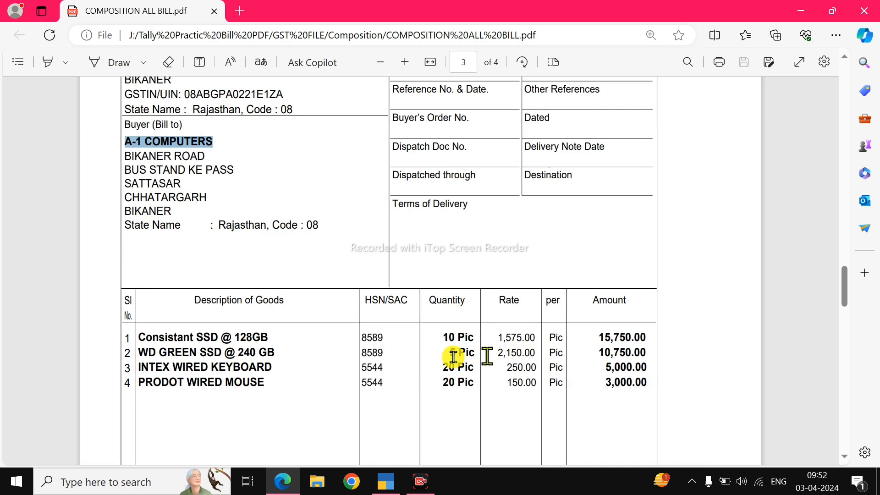
{"action": "key", "text": "alt+Tab"}
{"action": "type", "text": "IN"}
{"action": "key", "text": "Return"}
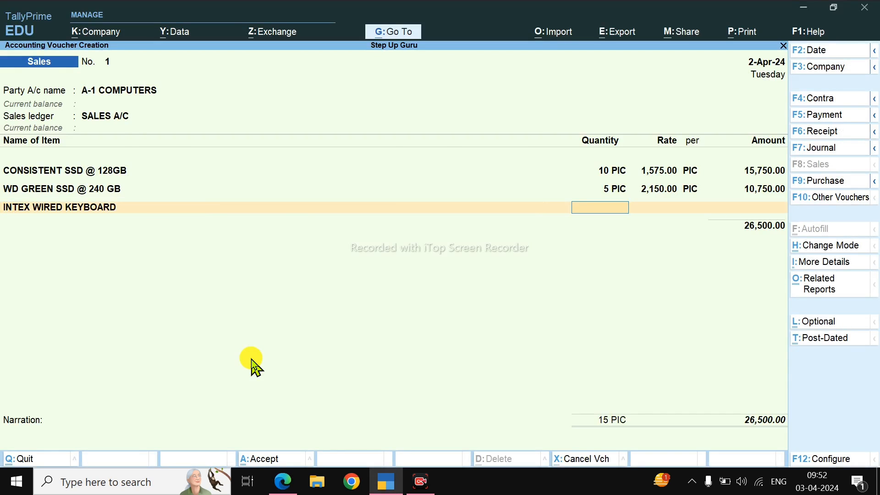
{"action": "key", "text": "alt+Tab"}
{"action": "key", "text": "alt+Tab"}
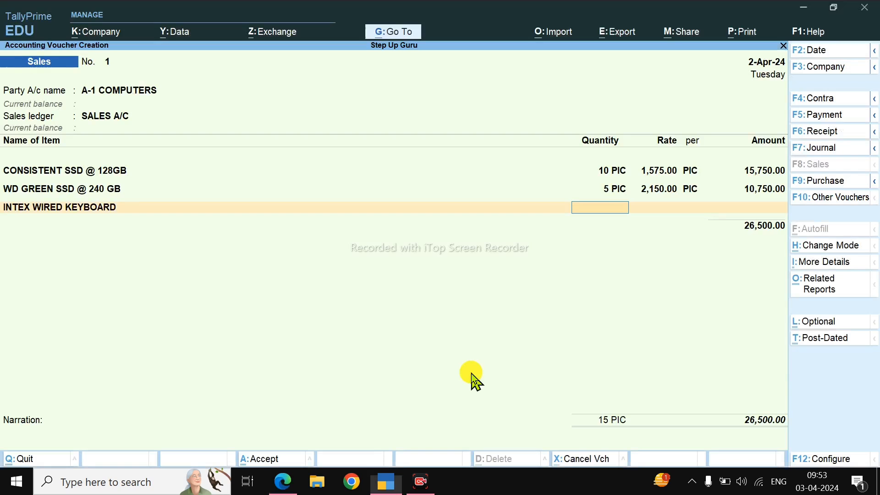
{"action": "type", "text": "20"}
{"action": "key", "text": "Return"}
Step: Add PRODOT WIRED MOUSE to the sales voucher with 20 PIC at a rate of 150, as on the bill
{"action": "key", "text": "alt+Tab"}
{"action": "key", "text": "alt+Tab"}
{"action": "type", "text": "2"}
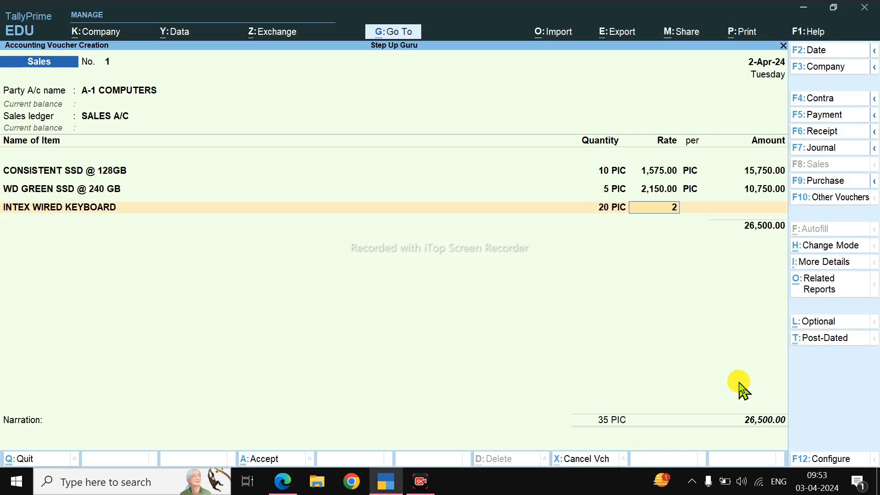
{"action": "type", "text": "50"}
{"action": "key", "text": "Return"}
{"action": "key", "text": "Return"}
{"action": "key", "text": "Return"}
{"action": "key", "text": "alt+Tab"}
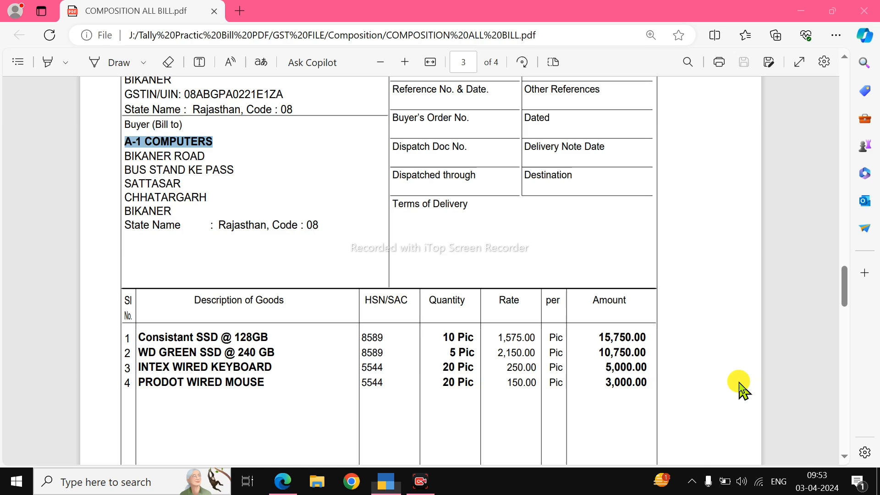
{"action": "key", "text": "alt+Tab"}
{"action": "type", "text": "PRODOT WIRED MOUSE"}
{"action": "key", "text": "Return"}
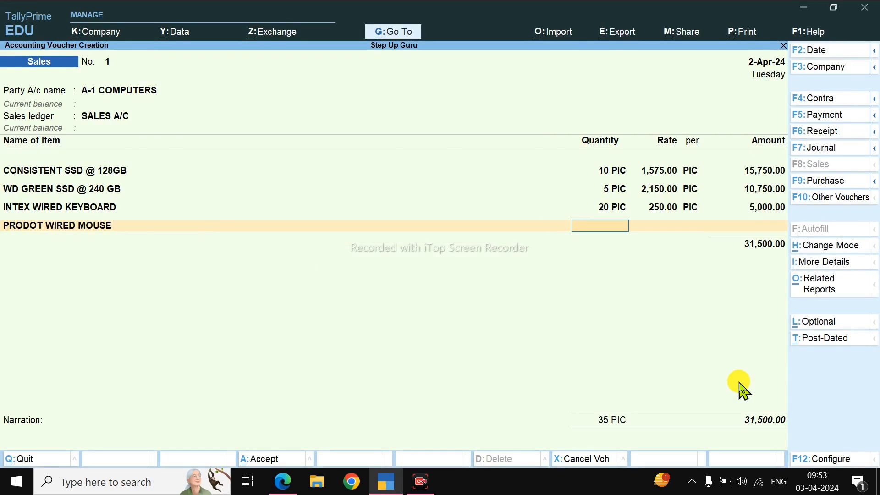
{"action": "key", "text": "alt+Tab"}
{"action": "key", "text": "alt+Tab"}
{"action": "type", "text": "2"}
{"action": "key", "text": "Return"}
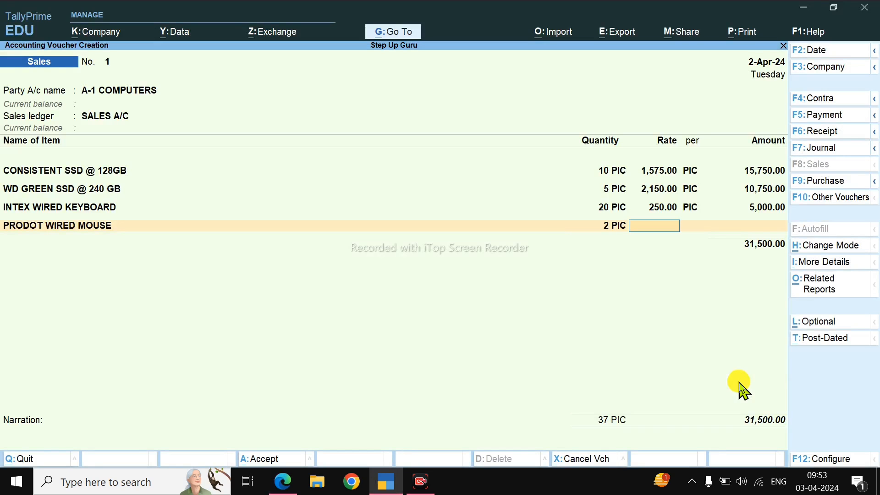
{"action": "type", "text": "0"}
{"action": "key", "text": "Return"}
{"action": "type", "text": "150"}
{"action": "key", "text": "Return"}
{"action": "key", "text": "Return"}
{"action": "key", "text": "Return"}
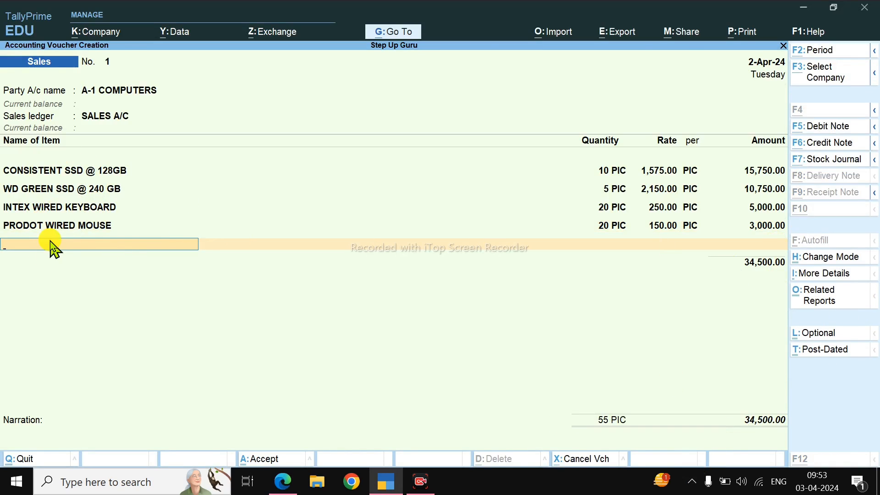
Step: Compare the sales voucher's items, total quantity and total amount with bill STEP/01 in the PDF
{"action": "key", "text": "alt+Tab"}
{"action": "scroll", "coordinate": [197, 367], "scroll_direction": "down", "scroll_amount": 2}
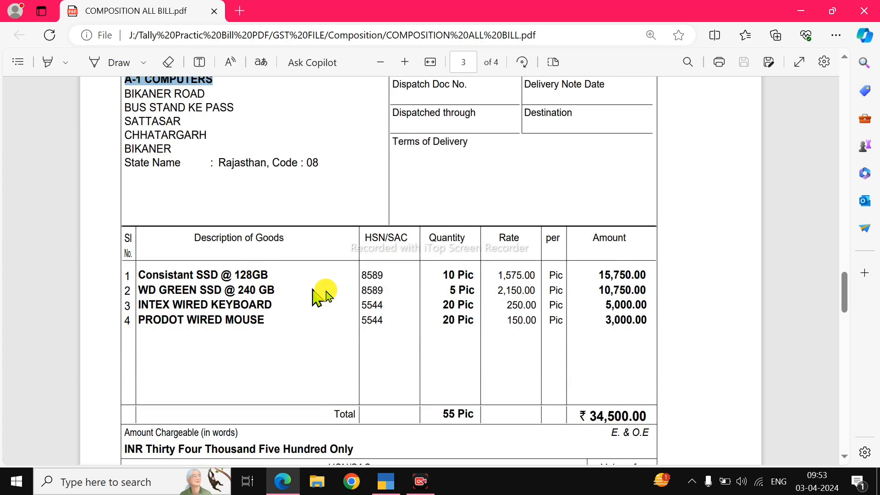
{"action": "scroll", "coordinate": [312, 257], "scroll_direction": "up", "scroll_amount": 4}
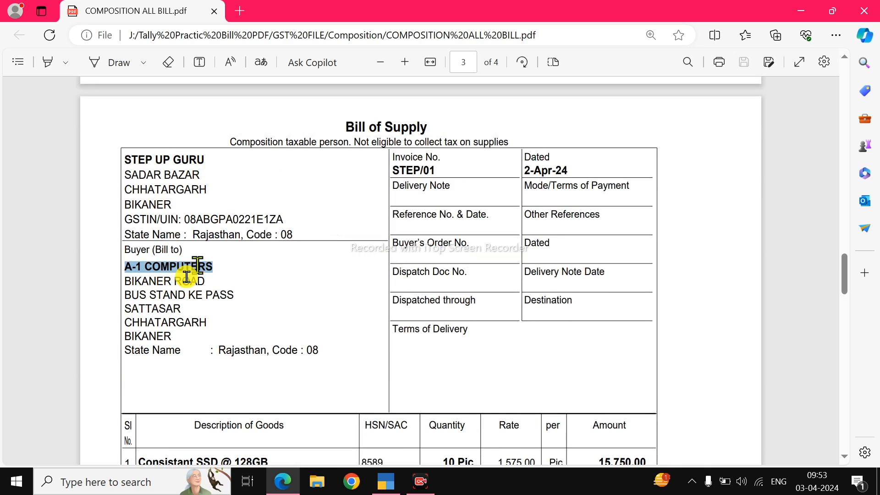
{"action": "scroll", "coordinate": [181, 280], "scroll_direction": "down", "scroll_amount": 4}
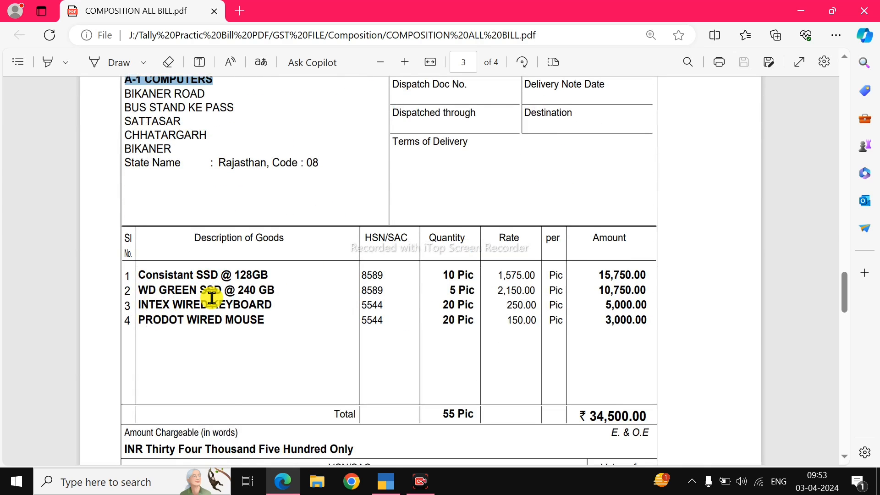
{"action": "key", "text": "alt+Tab"}
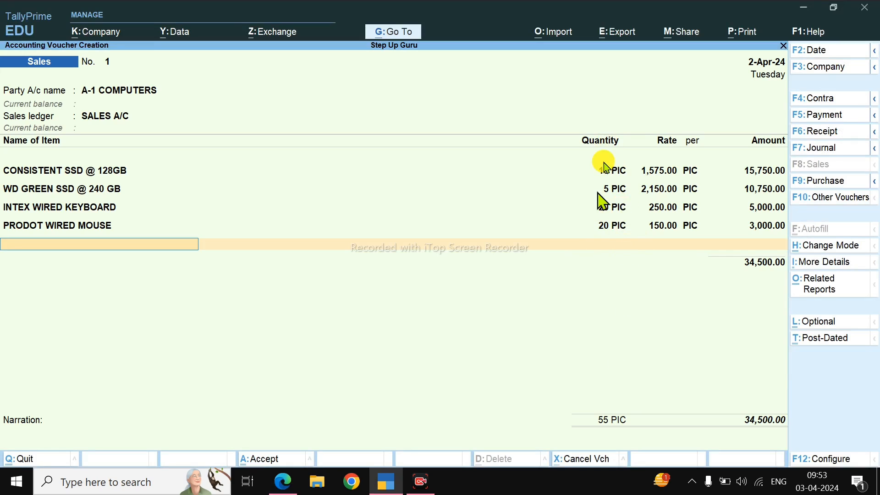
{"action": "key", "text": "alt+Tab"}
{"action": "scroll", "coordinate": [774, 271], "scroll_direction": "down", "scroll_amount": 3}
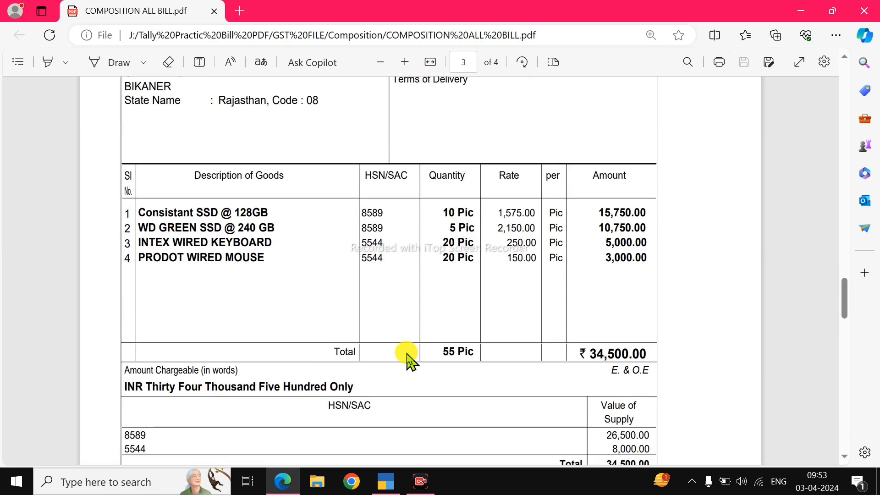
{"action": "key", "text": "alt+Tab"}
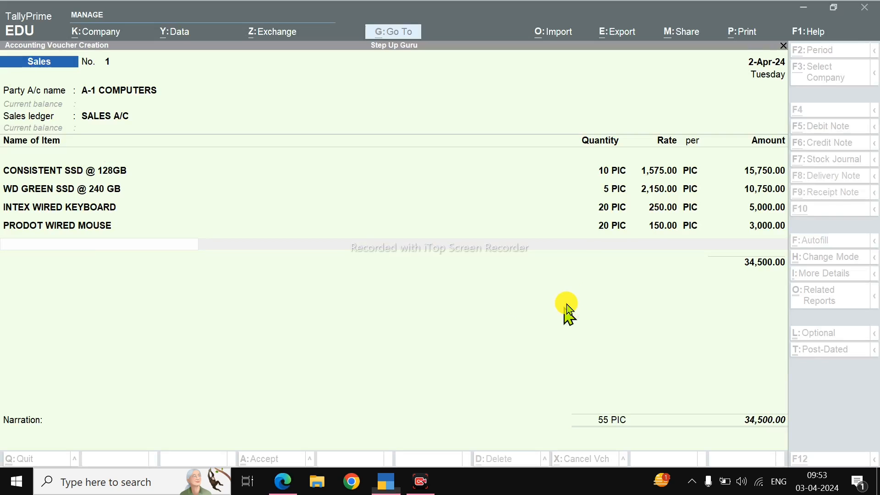
{"action": "key", "text": "alt+Tab"}
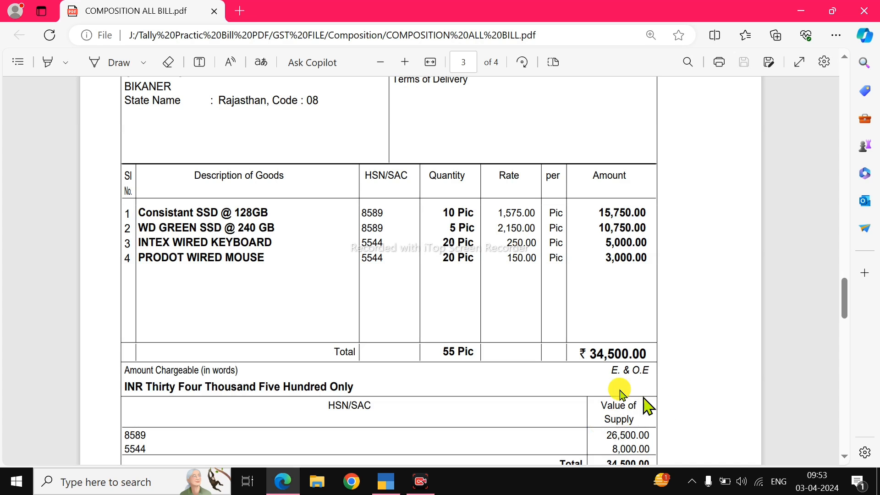
{"action": "left_click_drag", "start_coordinate": [587, 355], "coordinate": [643, 356]}
{"action": "key", "text": "alt+Tab"}
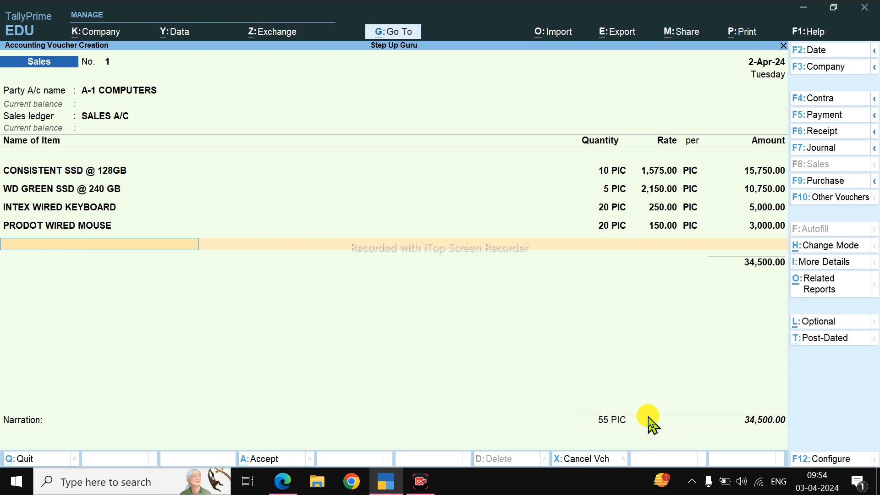
Step: End the item list, accept the bill-wise details for A-1 COMPUTERS as New Ref 1 and save the sales voucher
{"action": "key", "text": "Return"}
{"action": "key", "text": "Return"}
{"action": "key", "text": "Return"}
{"action": "key", "text": "Return"}
{"action": "key", "text": "Return"}
{"action": "key", "text": "Return"}
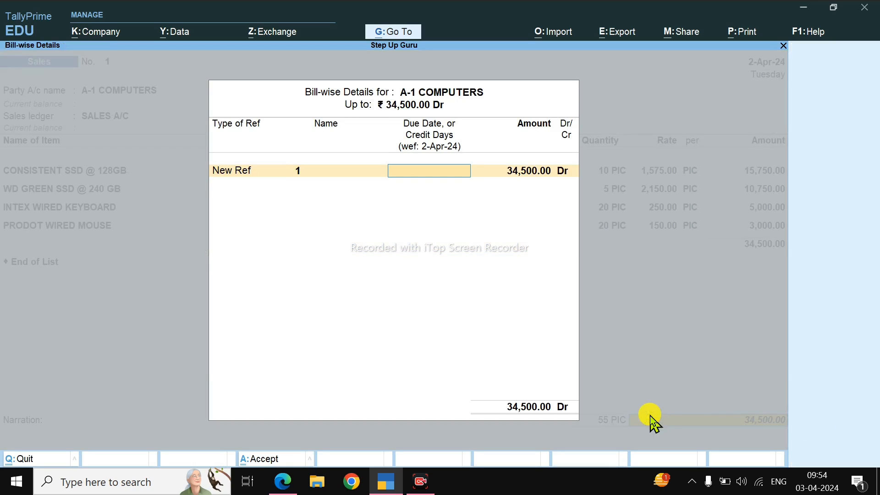
{"action": "key", "text": "Return"}
{"action": "key", "text": "Return"}
{"action": "key", "text": "Return"}
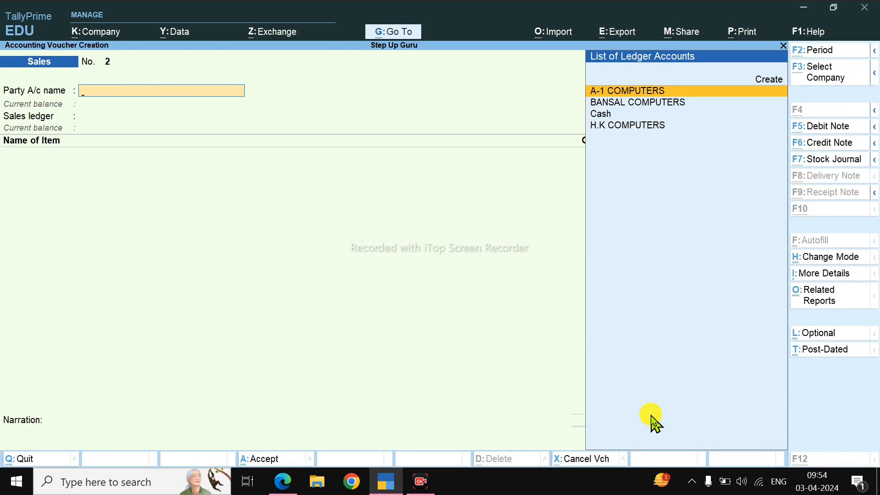
Step: Reopen the saved A-1 COMPUTERS sales voucher to review it, and accept it without changes
{"action": "key", "text": "alt+Tab"}
{"action": "scroll", "coordinate": [436, 303], "scroll_direction": "up", "scroll_amount": 3}
{"action": "key", "text": "alt+Tab"}
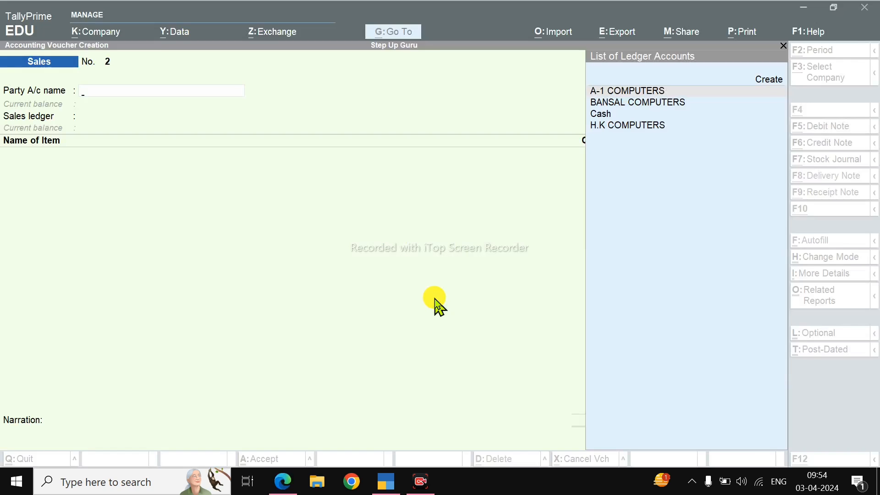
{"action": "key", "text": "Page_Up"}
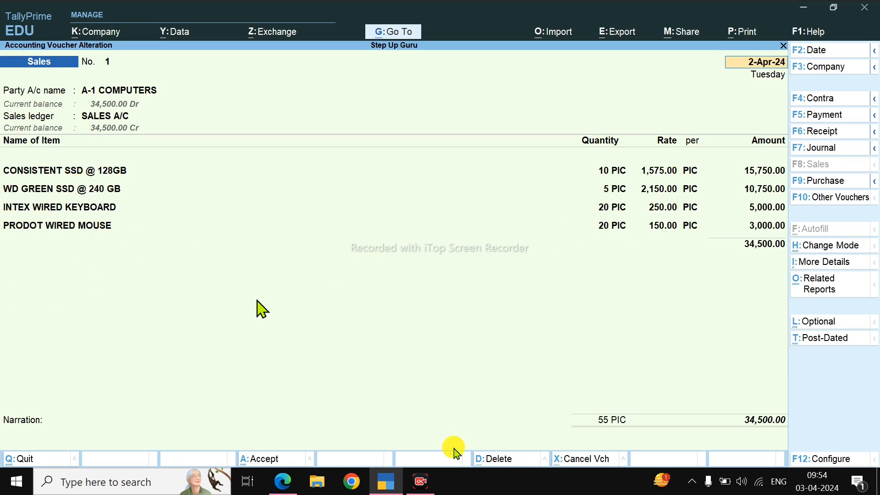
{"action": "key", "text": "Return"}
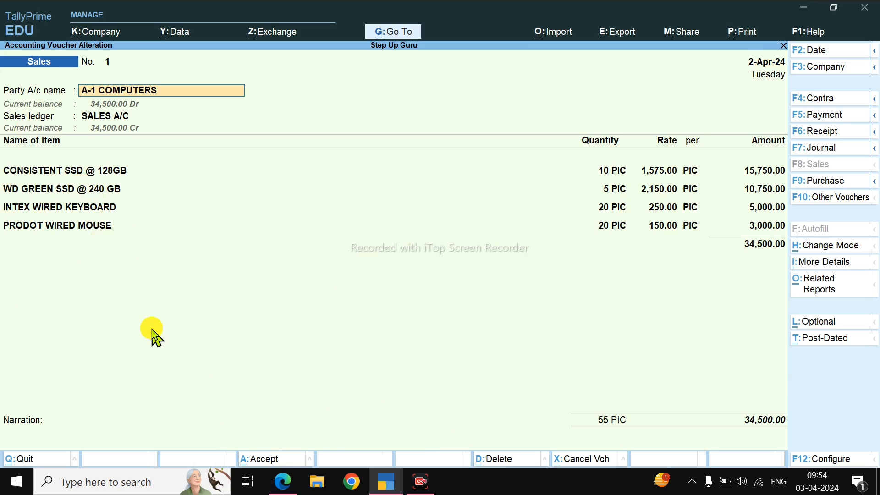
{"action": "key", "text": "ctrl+a"}
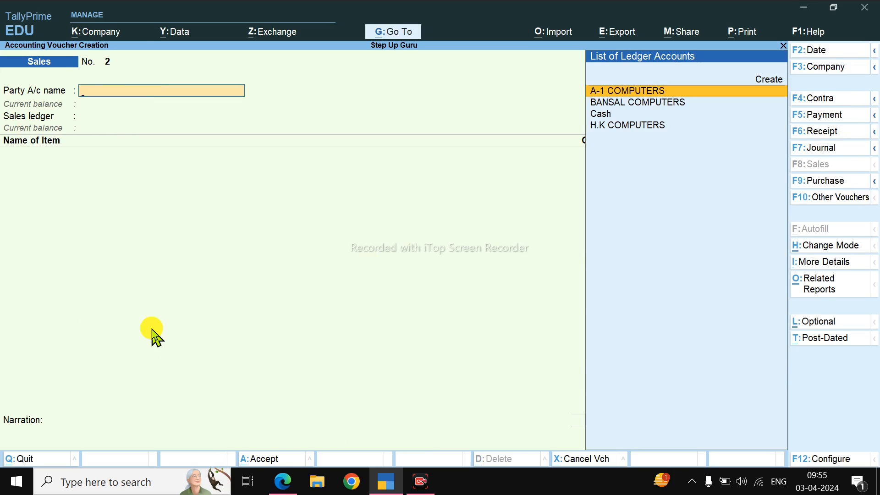
Step: Find the GST invoice CS/64 on page 4 of the bills PDF and copy the supplier name COMPUTER STATION
{"action": "key", "text": "alt+Tab"}
{"action": "scroll", "coordinate": [179, 339], "scroll_direction": "down", "scroll_amount": 15}
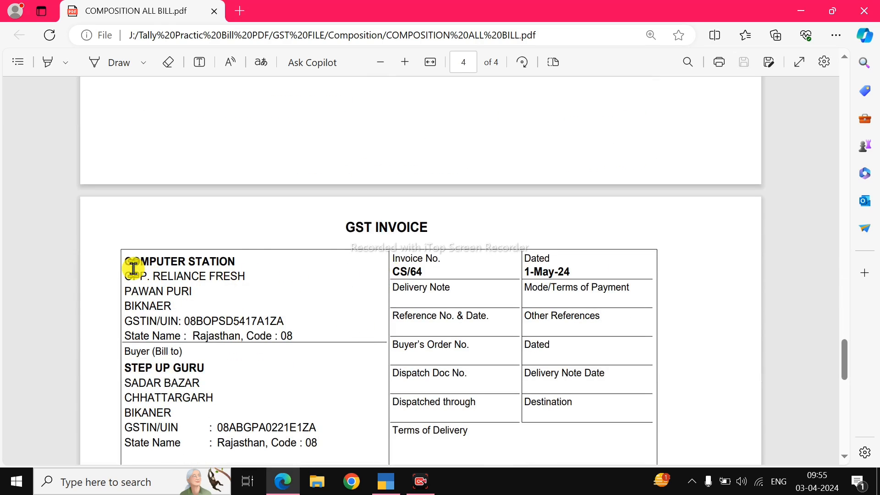
{"action": "scroll", "coordinate": [387, 248], "scroll_direction": "down", "scroll_amount": 1}
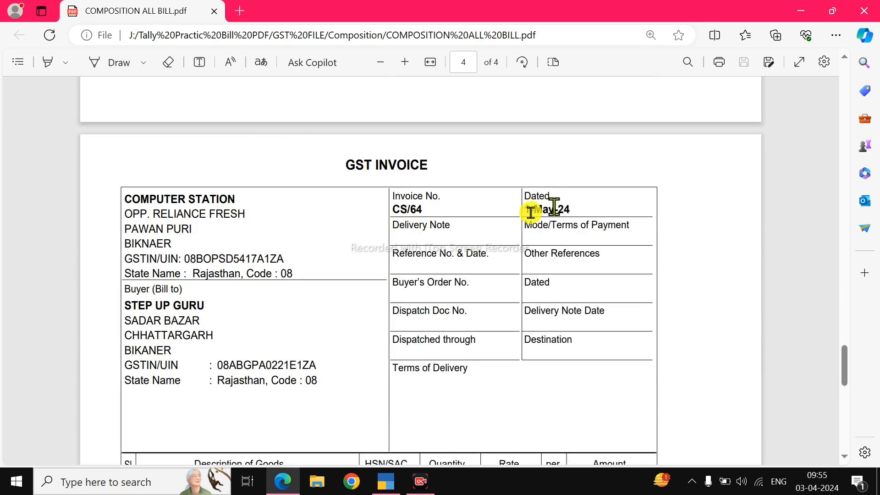
{"action": "double_click", "coordinate": [164, 196]}
{"action": "left_click_drag", "start_coordinate": [123, 197], "coordinate": [242, 198]}
{"action": "key", "text": "alt+Tab"}
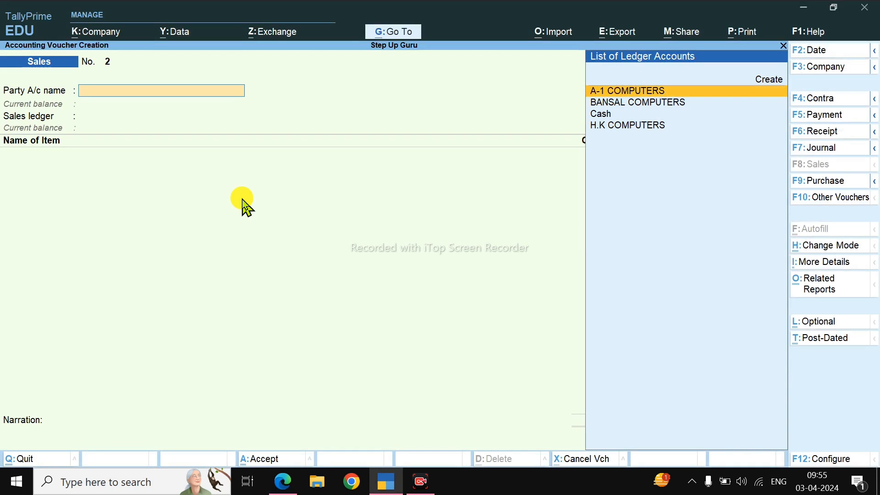
Step: Start a purchase voucher with supplier invoice number CS/64 and set the voucher and invoice dates to 1-May-24
{"action": "key", "text": "F9"}
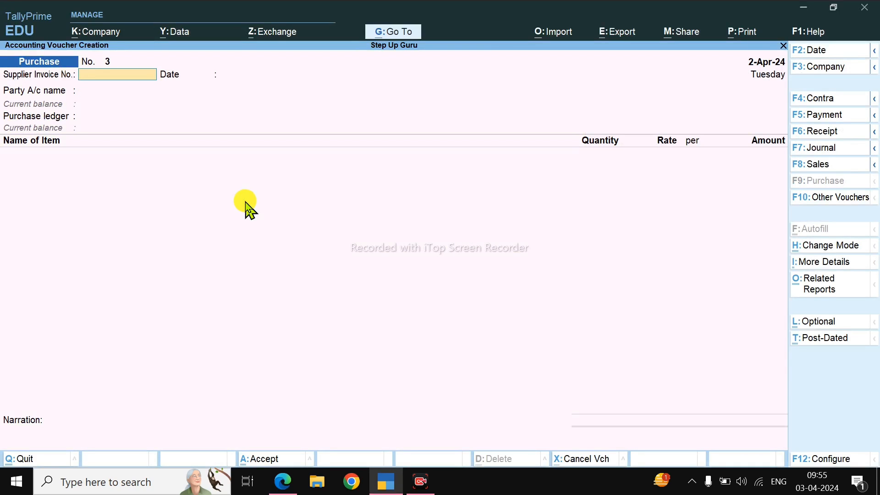
{"action": "key", "text": "alt+Tab"}
{"action": "key", "text": "alt+Tab"}
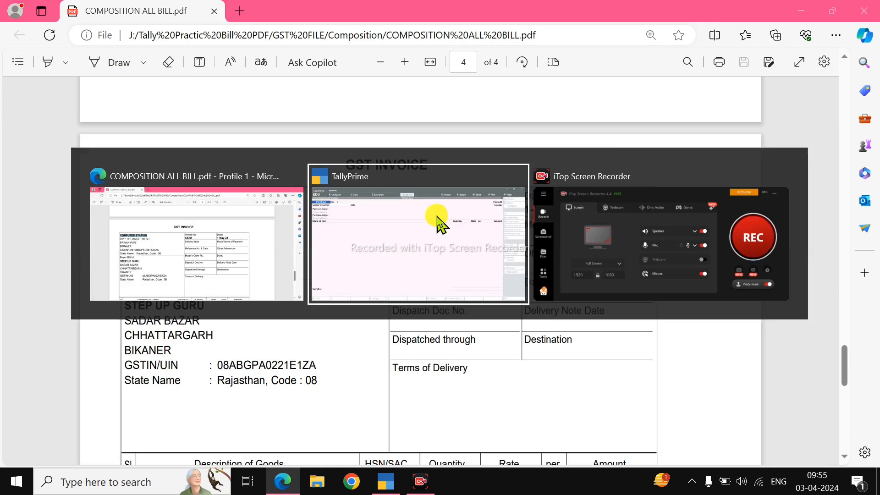
{"action": "type", "text": "CS/64"}
{"action": "key", "text": "F2"}
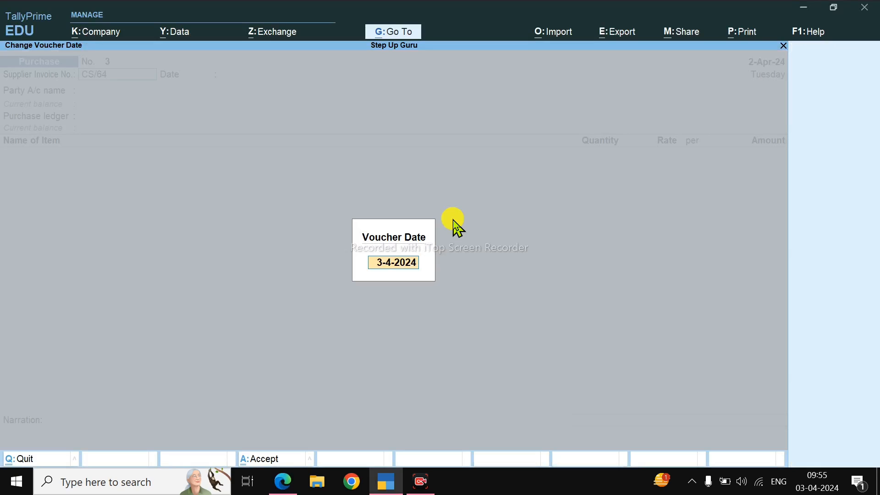
{"action": "type", "text": "1-5"}
{"action": "key", "text": "Return"}
Step: Create the party ledger COMPUTER STATION under Sundry Creditors with the state set to Rajasthan
{"action": "key", "text": "Return"}
{"action": "key", "text": "Return"}
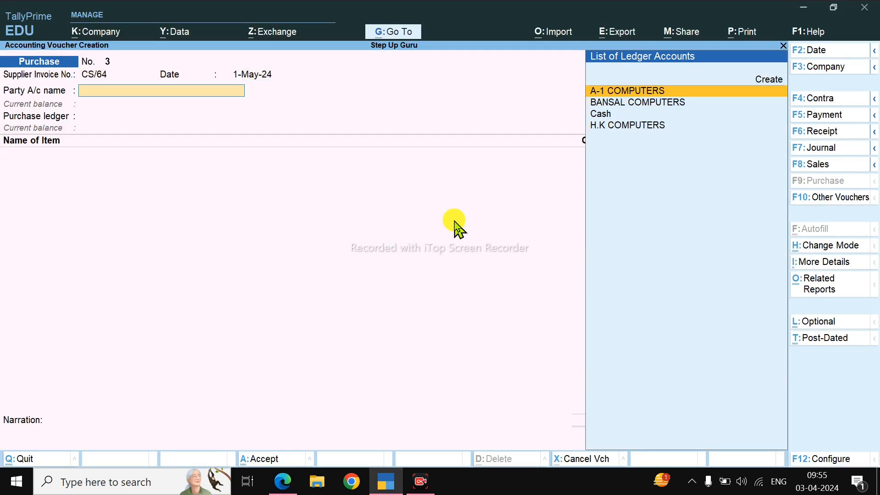
{"action": "key", "text": "alt+c"}
{"action": "type", "text": "COMPUTER STATION"}
{"action": "key", "text": "Return"}
{"action": "type", "text": "SU"}
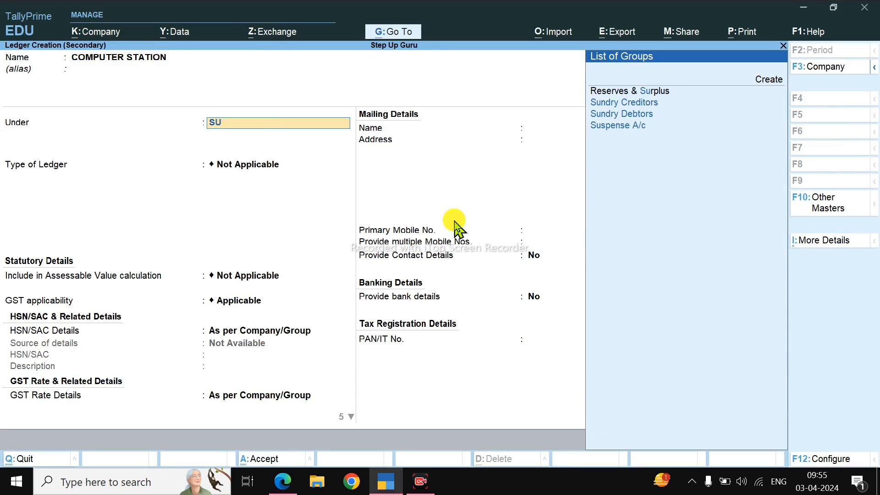
{"action": "key", "text": "Return"}
{"action": "key", "text": "Return"}
{"action": "key", "text": "Return"}
{"action": "key", "text": "Return"}
{"action": "key", "text": "Return"}
{"action": "key", "text": "Return"}
{"action": "key", "text": "Return"}
{"action": "key", "text": "Return"}
{"action": "key", "text": "Return"}
{"action": "key", "text": "Return"}
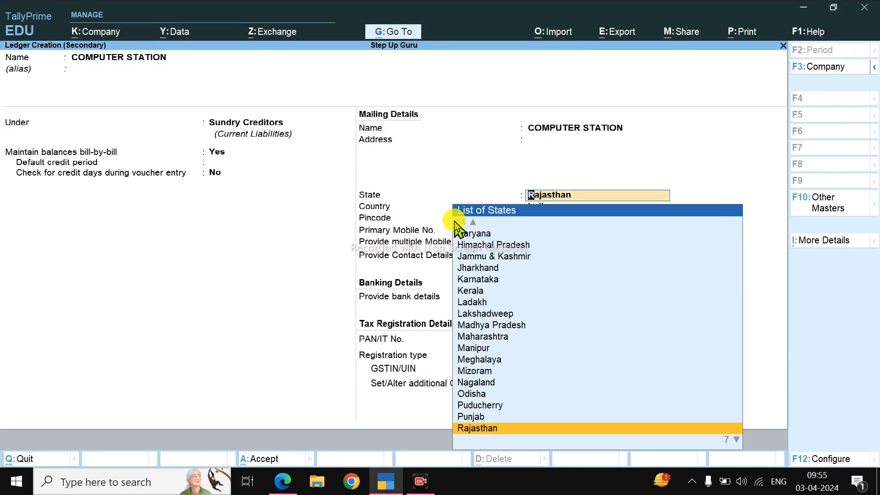
{"action": "key", "text": "Return"}
Step: Complete and save the COMPUTER STATION ledger with the GSTIN copied from the invoice, and accept the voucher's blank receipt details
{"action": "key", "text": "alt+Tab"}
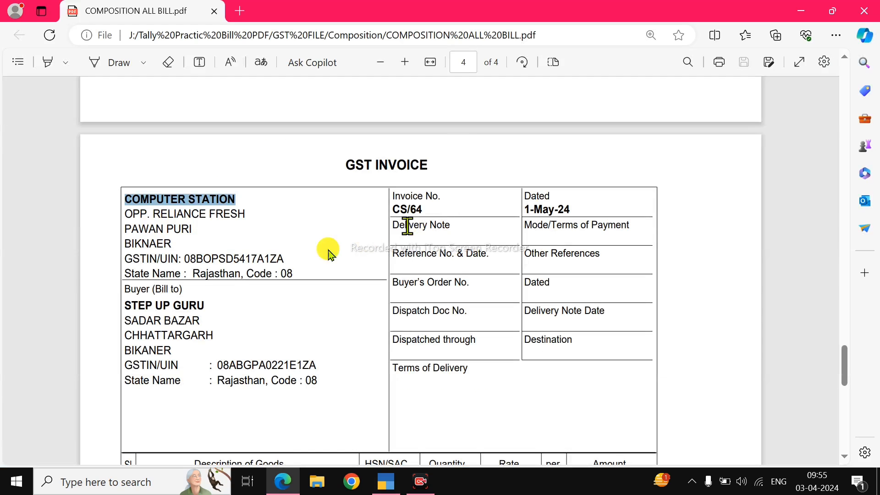
{"action": "double_click", "coordinate": [265, 261]}
{"action": "key", "text": "ctrl+c"}
{"action": "key", "text": "alt+Tab"}
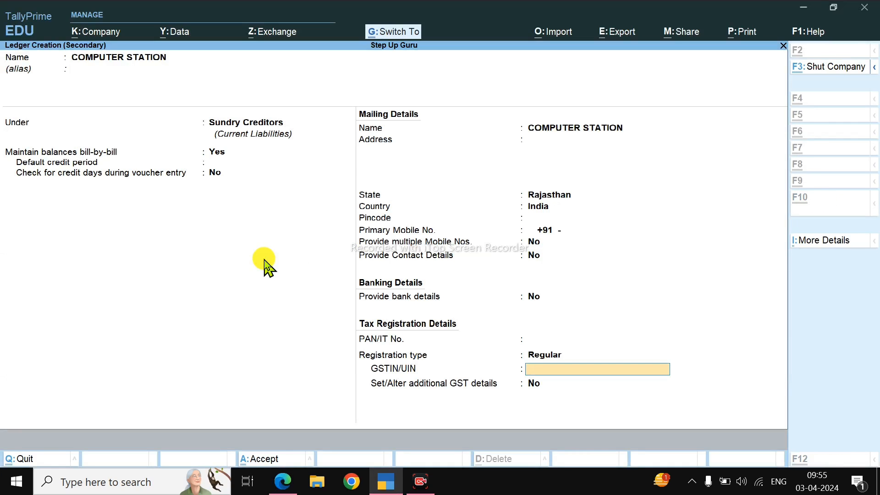
{"action": "key", "text": "ctrl+v"}
{"action": "key", "text": "Return"}
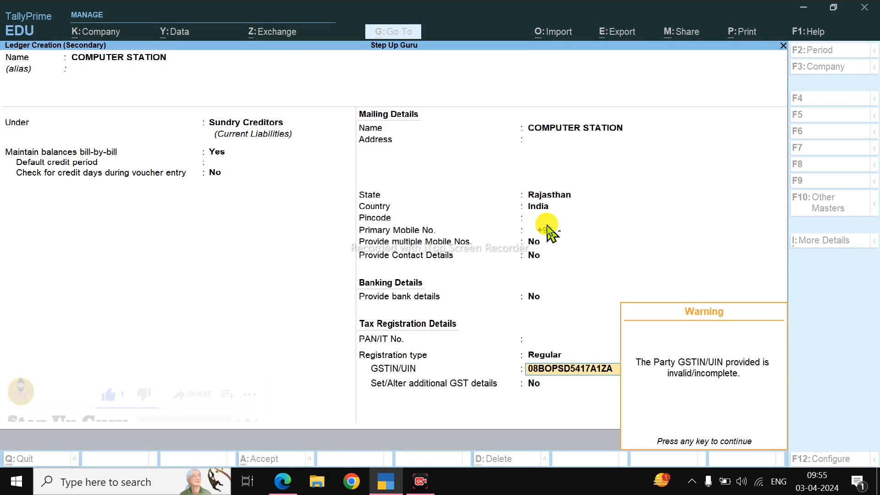
{"action": "key", "text": "Return"}
{"action": "key", "text": "Return"}
{"action": "key", "text": "Return"}
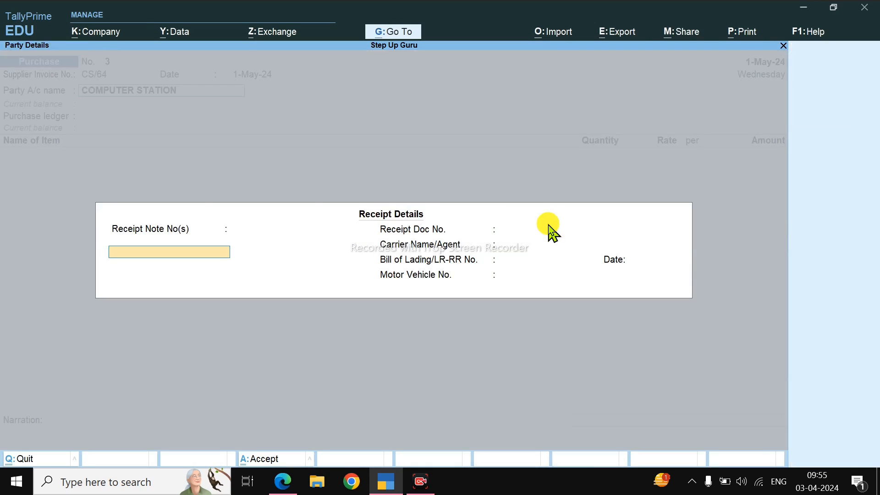
{"action": "key", "text": "ctrl+a"}
{"action": "key", "text": "Return"}
Step: Start a new stock item named TENDA WIFI DONGLE, copying the name from the invoice
{"action": "key", "text": "alt+Tab"}
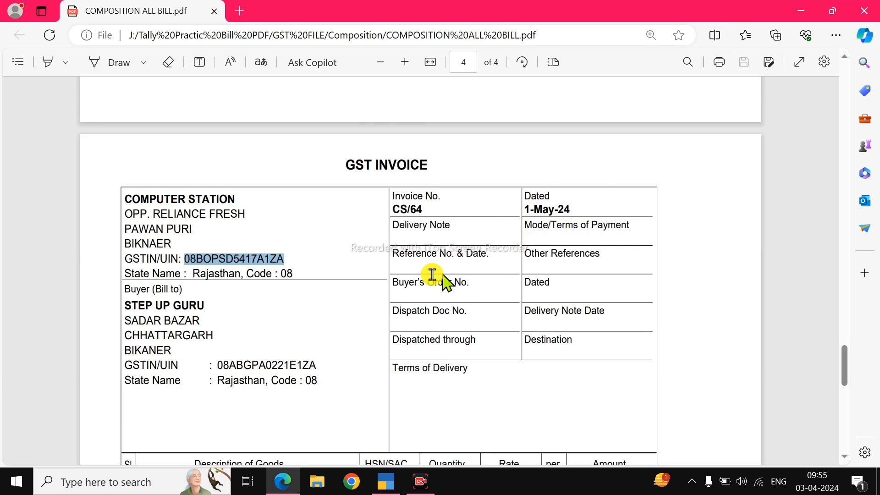
{"action": "scroll", "coordinate": [304, 295], "scroll_direction": "down", "scroll_amount": 7}
{"action": "left_click_drag", "start_coordinate": [139, 251], "coordinate": [251, 257]}
{"action": "key", "text": "ctrl+c"}
{"action": "key", "text": "alt+Tab"}
{"action": "key", "text": "alt+c"}
{"action": "key", "text": "ctrl+alt+v"}
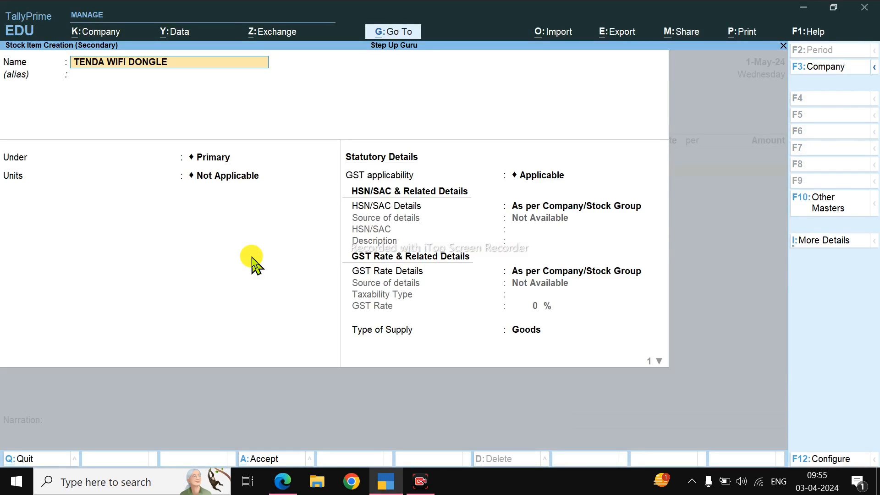
{"action": "key", "text": "Return"}
Step: Start a new stock group named ACCESSORIES under Primary, with quantities of items added set to Yes
{"action": "key", "text": "alt+c"}
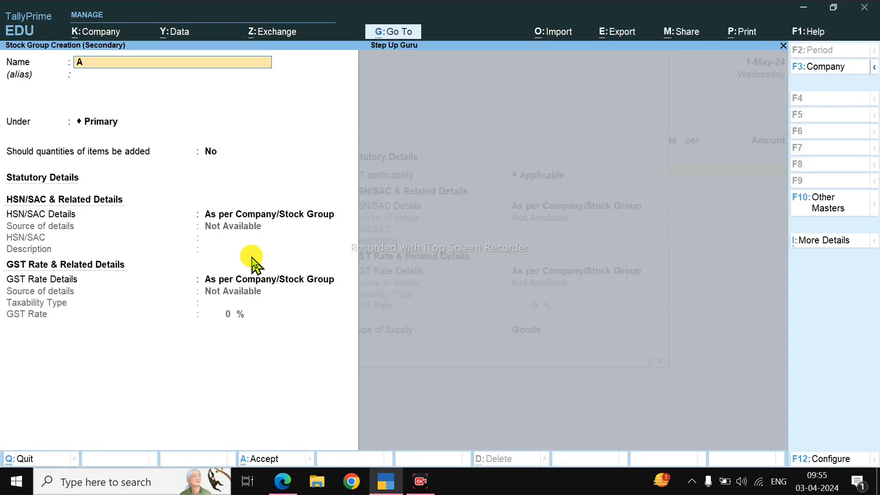
{"action": "type", "text": "ACCESSORIES"}
{"action": "key", "text": "Return"}
{"action": "key", "text": "Return"}
{"action": "key", "text": "y"}
Step: Specify the HSN/SAC details directly in the ACCESSORIES group, using code 9788 from the invoice and a blank description
{"action": "key", "text": "Return"}
{"action": "key", "text": "Return"}
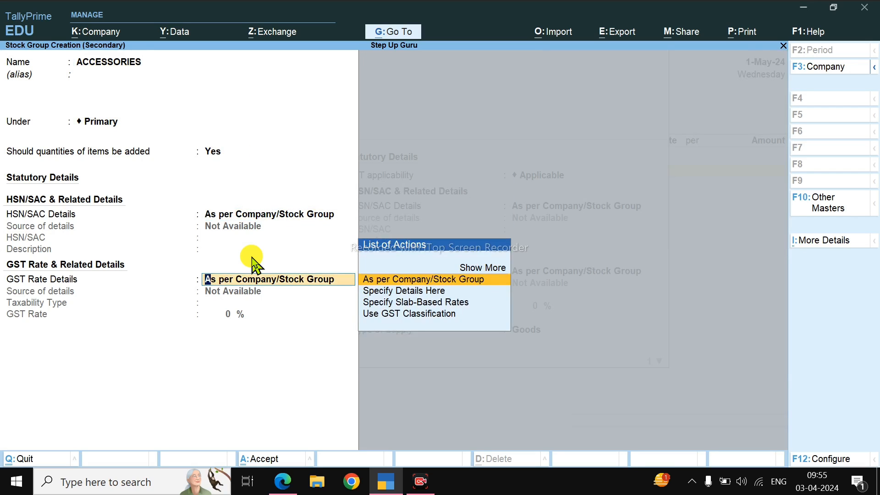
{"action": "key", "text": "BackSpace"}
{"action": "key", "text": "Down"}
{"action": "key", "text": "Return"}
{"action": "key", "text": "alt+Tab"}
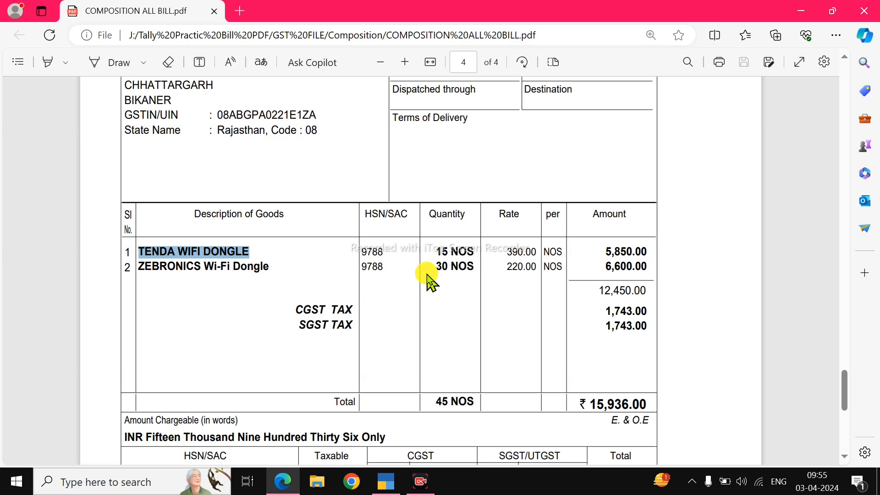
{"action": "key", "text": "alt+Tab"}
{"action": "type", "text": "9788"}
{"action": "key", "text": "Return"}
Step: Specify the ACCESSORIES group's GST details as Taxable at 28%, based on the invoice's tax table, and save the group
{"action": "key", "text": "Return"}
{"action": "key", "text": "Down"}
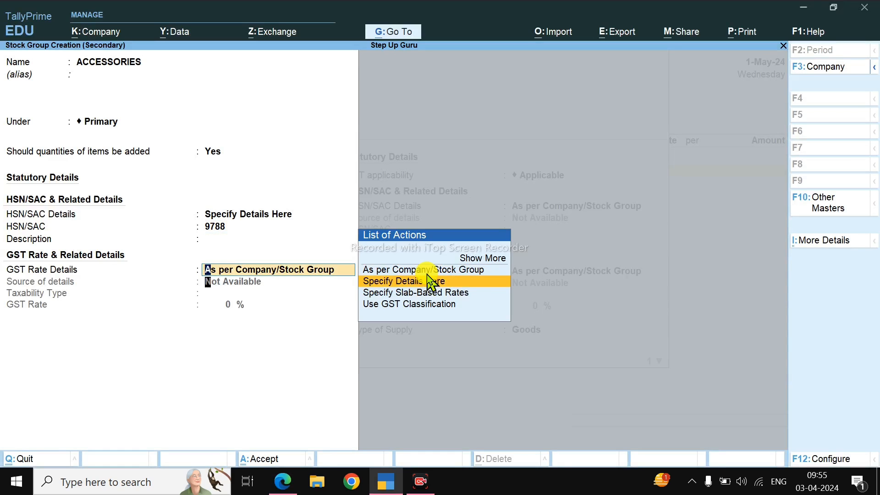
{"action": "key", "text": "Return"}
{"action": "key", "text": "Return"}
{"action": "key", "text": "alt+Tab"}
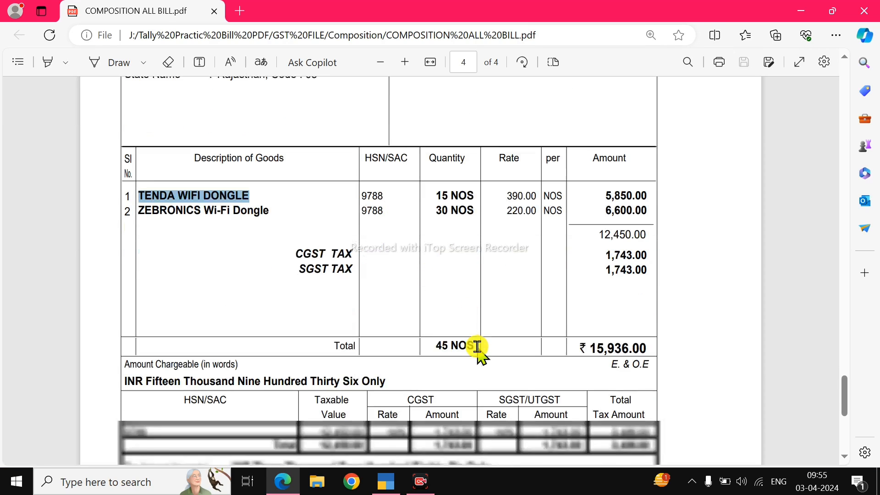
{"action": "scroll", "coordinate": [477, 347], "scroll_direction": "down", "scroll_amount": 1}
{"action": "key", "text": "alt+Tab"}
{"action": "type", "text": "2"}
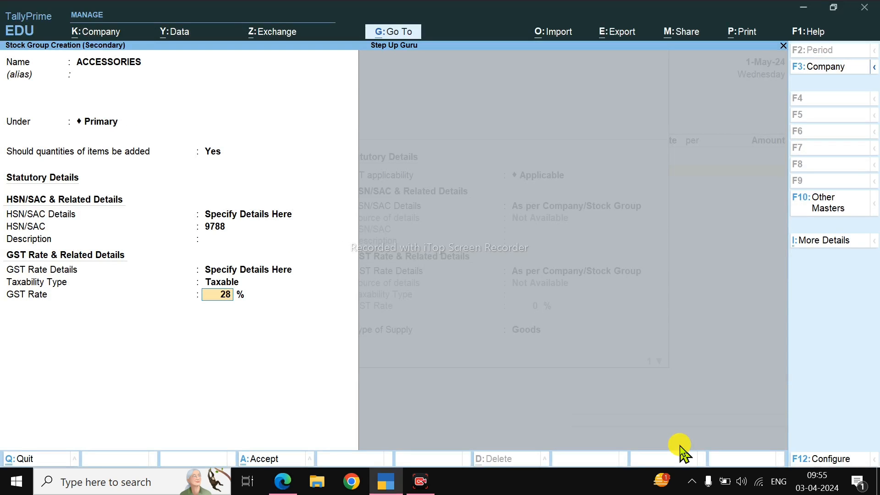
{"action": "type", "text": "8"}
{"action": "key", "text": "Return"}
{"action": "key", "text": "Return"}
{"action": "key", "text": "Return"}
{"action": "key", "text": "Return"}
{"action": "key", "text": "Return"}
{"action": "key", "text": "Return"}
{"action": "key", "text": "Return"}
{"action": "key", "text": "Return"}
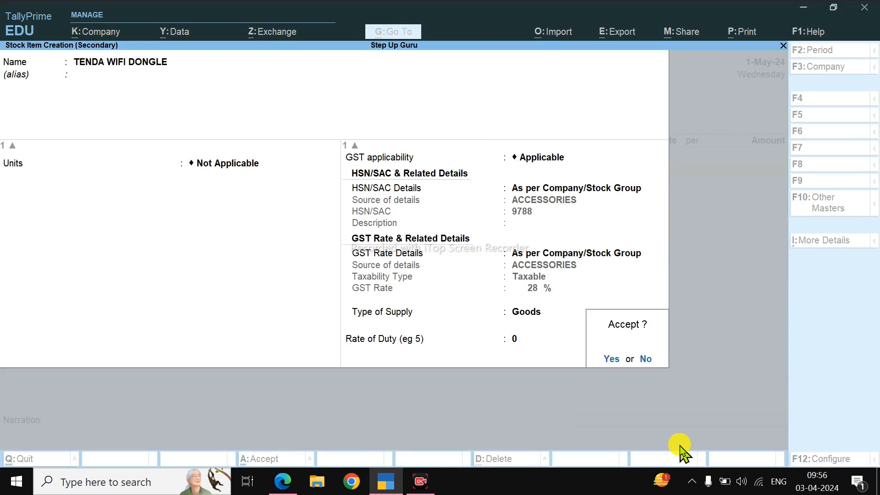
Step: Save the TENDA WIFI DONGLE item, and reopen it from the voucher to set its units to PIC
{"action": "key", "text": "Return"}
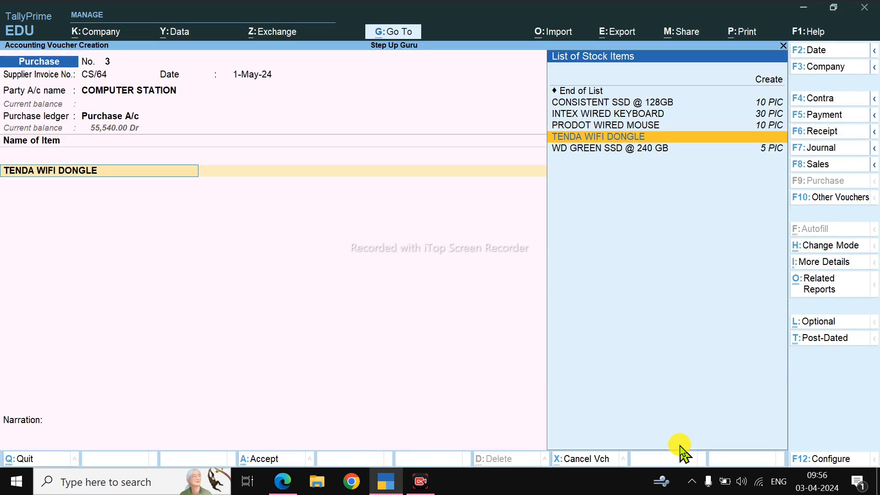
{"action": "key", "text": "ctrl+Return"}
{"action": "key", "text": "Down"}
{"action": "key", "text": "Return"}
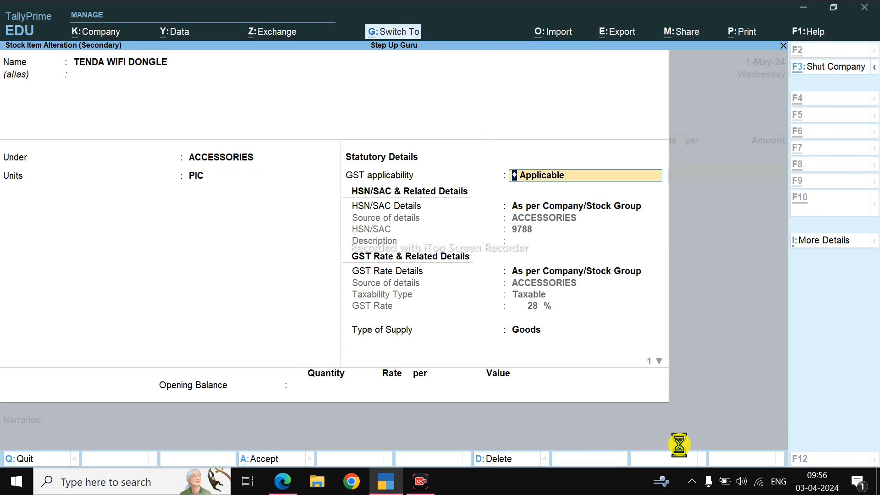
{"action": "key", "text": "ctrl+a"}
Step: Enter a quantity of 15 PIC at a rate of 390 for TENDA WIFI DONGLE, as on the invoice
{"action": "key", "text": "alt+Tab"}
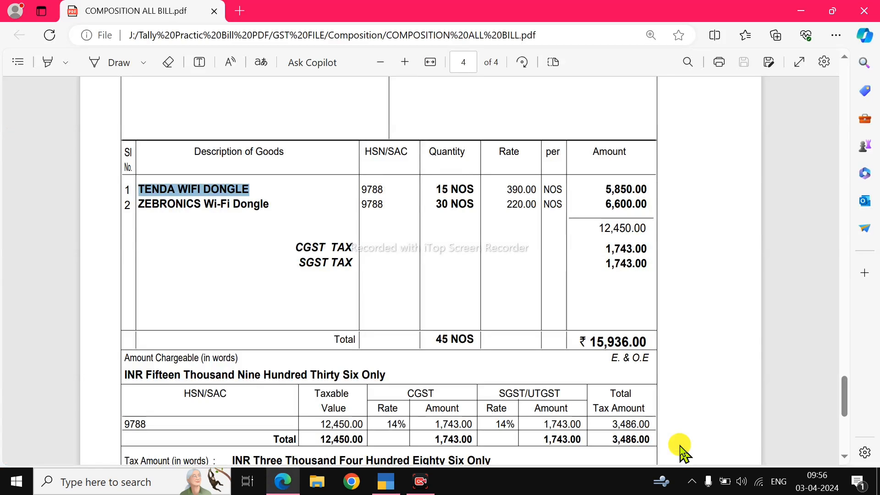
{"action": "key", "text": "alt+Tab"}
{"action": "type", "text": "15"}
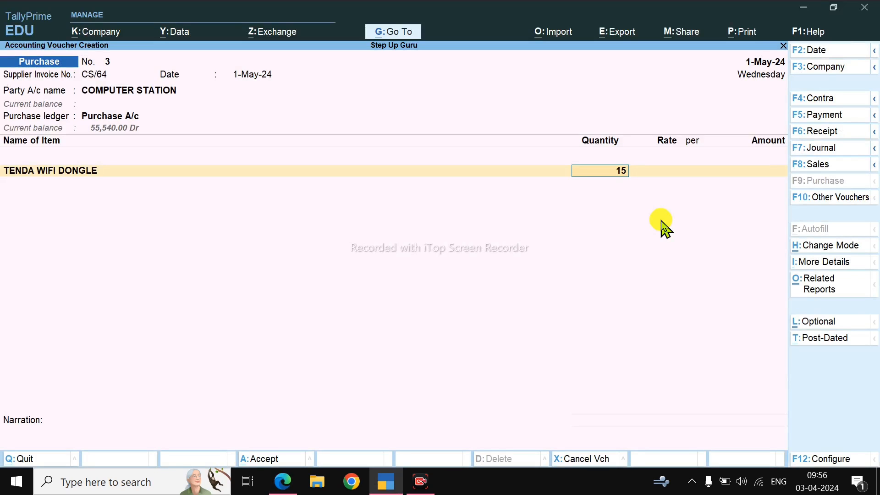
{"action": "key", "text": "Return"}
{"action": "type", "text": "390"}
{"action": "key", "text": "Return"}
{"action": "key", "text": "Return"}
{"action": "key", "text": "Return"}
Step: Start a new stock item named ZEBRONICS Wi-Fi Dongle, copying the name from the invoice
{"action": "key", "text": "alt+Tab"}
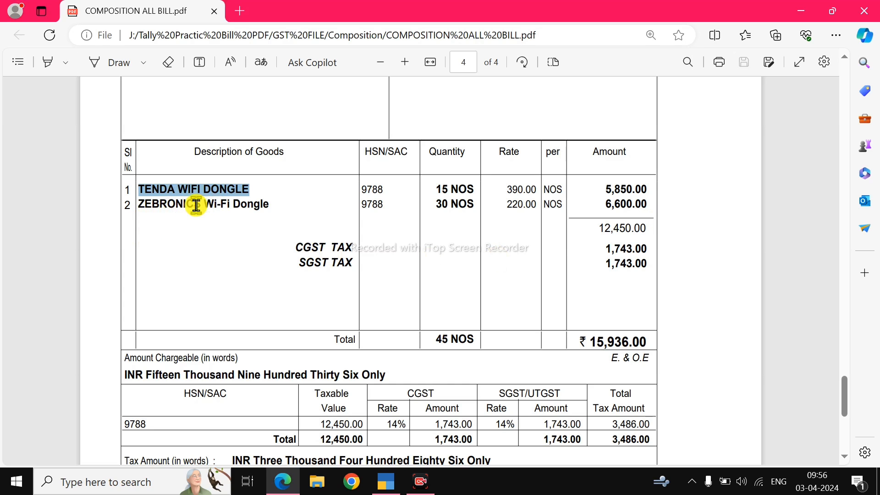
{"action": "left_click_drag", "start_coordinate": [137, 205], "coordinate": [272, 209]}
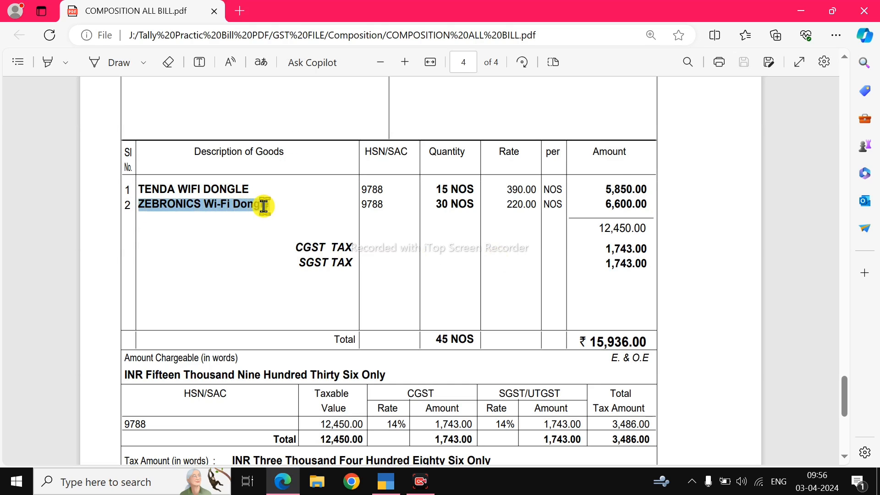
{"action": "key", "text": "ctrl+c"}
{"action": "key", "text": "alt+Tab"}
{"action": "key", "text": "alt+c"}
{"action": "key", "text": "ctrl+alt+v"}
{"action": "key", "text": "Return"}
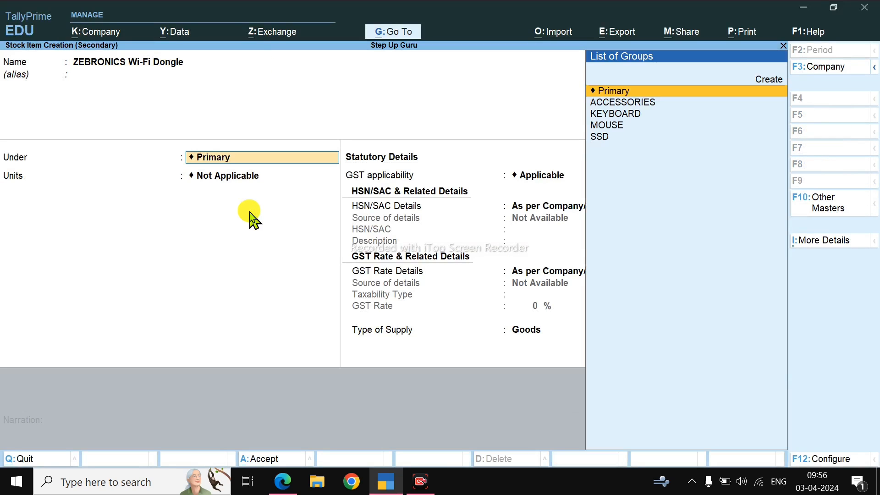
Step: Put ZEBRONICS Wi-Fi Dongle under ACCESSORIES with units PIC, keep its GST details as per the stock group, and save it
{"action": "key", "text": "Down"}
{"action": "key", "text": "Return"}
{"action": "key", "text": "Down"}
{"action": "key", "text": "Return"}
{"action": "key", "text": "Return"}
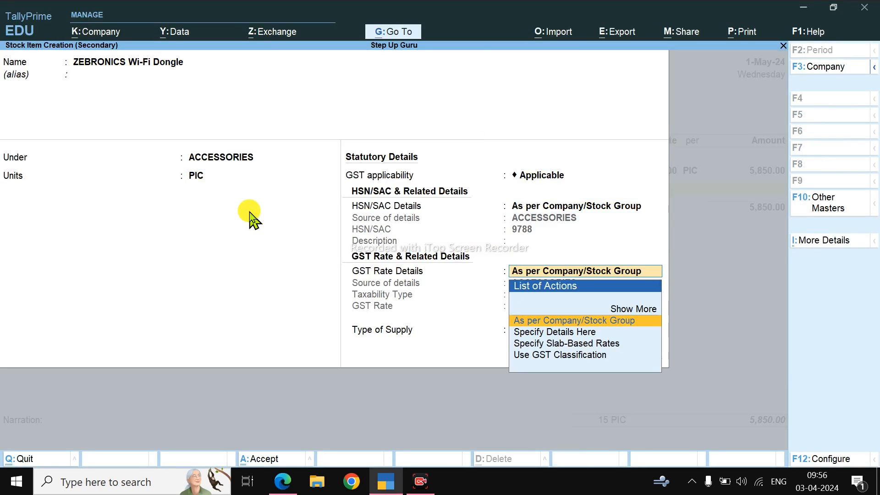
{"action": "key", "text": "Return"}
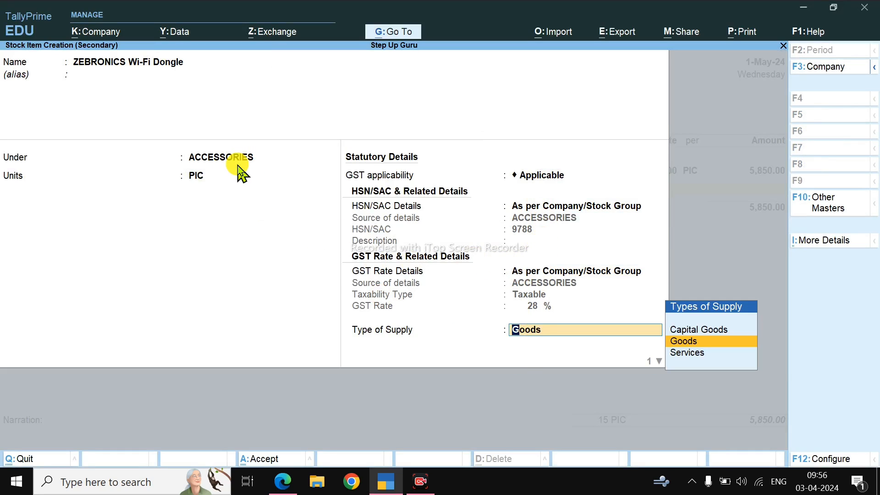
{"action": "key", "text": "Return"}
{"action": "key", "text": "Return"}
{"action": "key", "text": "Return"}
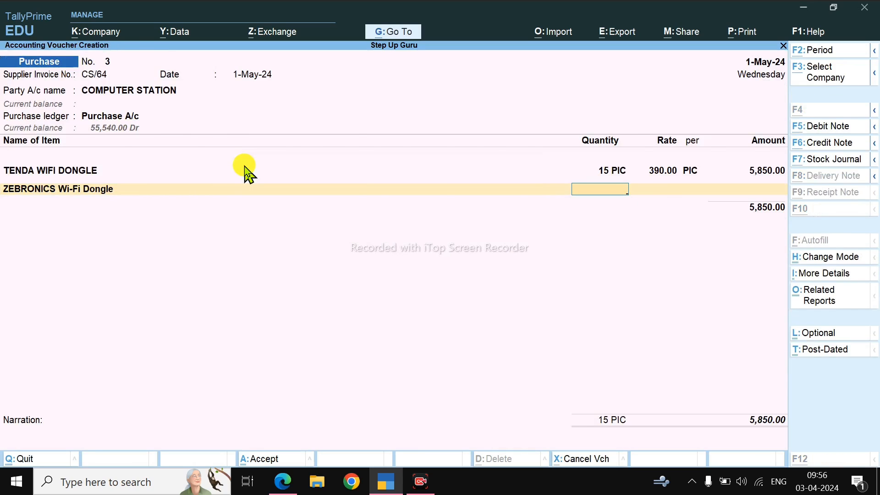
Step: Enter a quantity of 30 PIC at a rate of 220 for ZEBRONICS Wi-Fi Dongle, as on the invoice
{"action": "key", "text": "alt+Tab"}
{"action": "key", "text": "alt+Tab"}
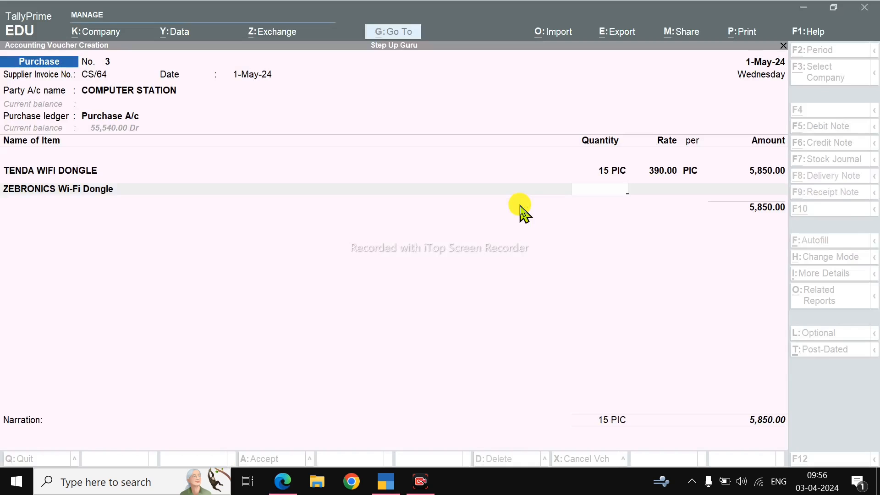
{"action": "type", "text": "2"}
{"action": "key", "text": "Return"}
{"action": "key", "text": "Return"}
{"action": "key", "text": "Return"}
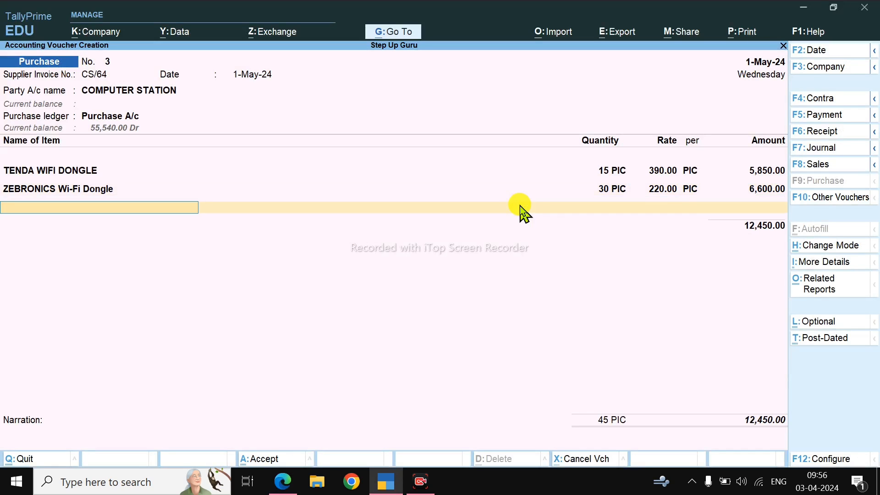
Step: Check the item subtotal on the invoice and add the CGST and SGST ledgers to the purchase voucher
{"action": "key", "text": "alt+Tab"}
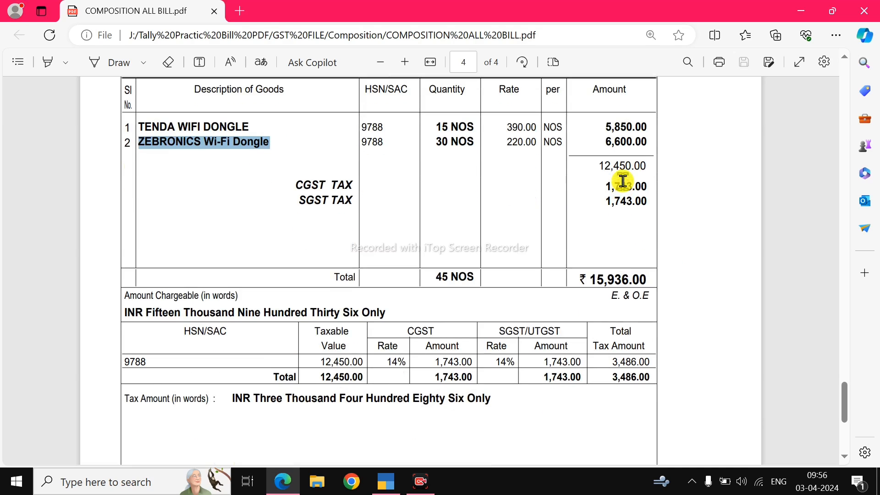
{"action": "left_click_drag", "start_coordinate": [641, 166], "coordinate": [603, 168]}
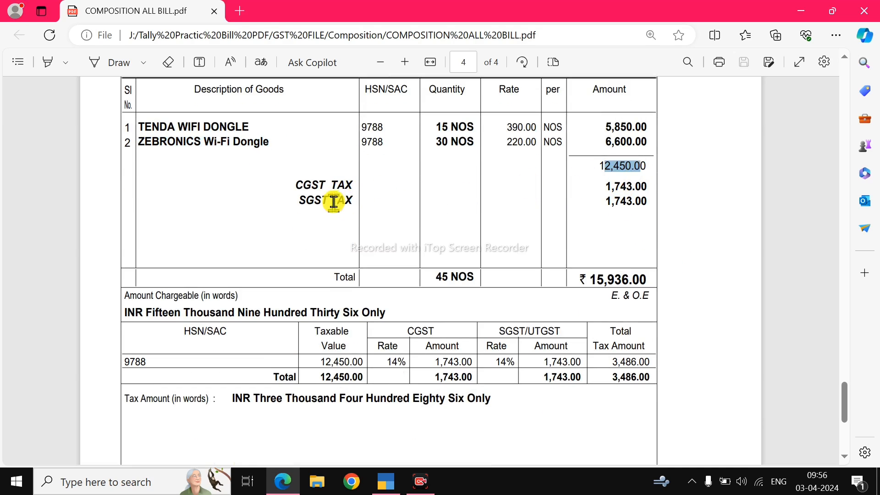
{"action": "key", "text": "alt+Tab"}
{"action": "type", "text": "CG"}
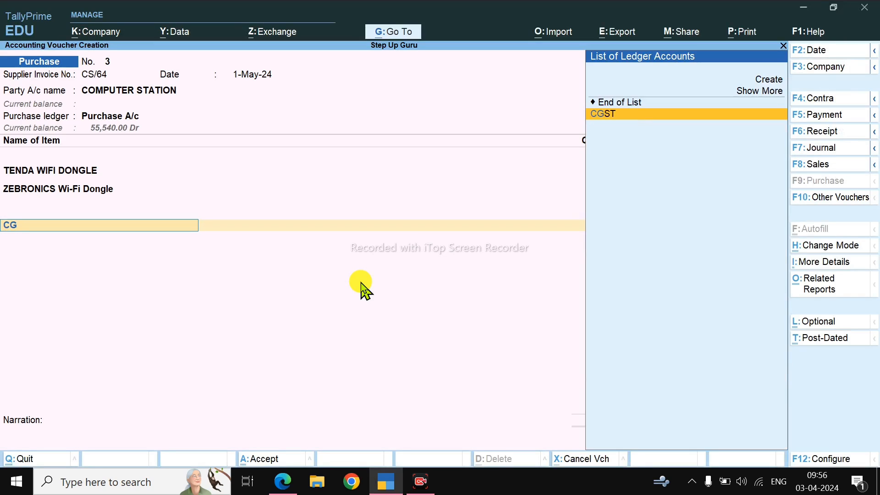
{"action": "key", "text": "Return"}
{"action": "key", "text": "Return"}
{"action": "type", "text": "SG"}
{"action": "key", "text": "Return"}
Step: Compare the tax amounts and total with the invoice, and save the voucher with new bill reference CS/64 and no narration
{"action": "key", "text": "alt+Tab"}
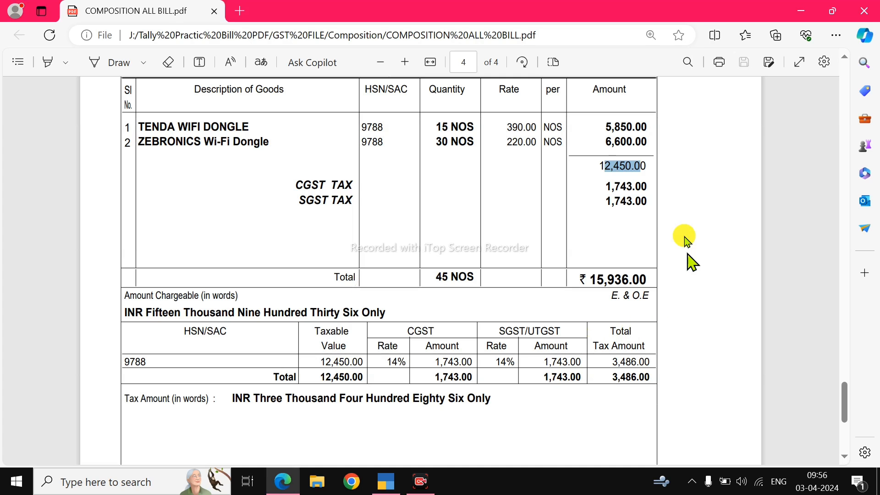
{"action": "key", "text": "alt+Tab"}
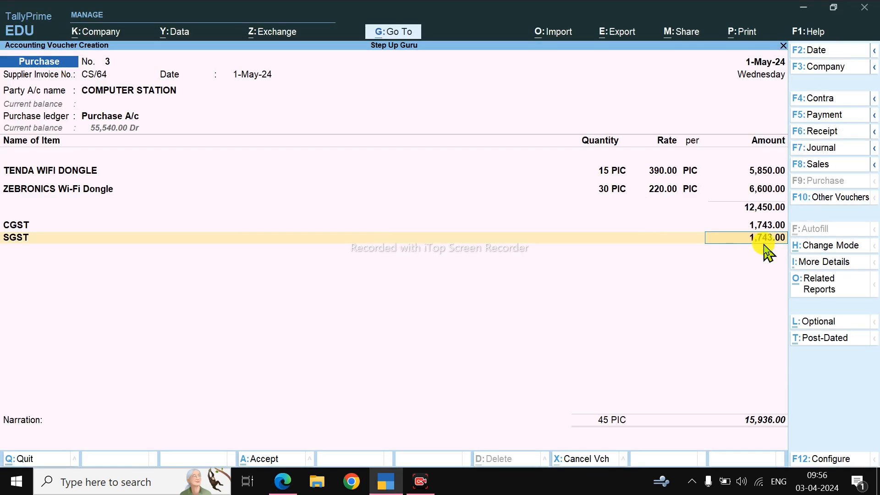
{"action": "key", "text": "alt+Tab"}
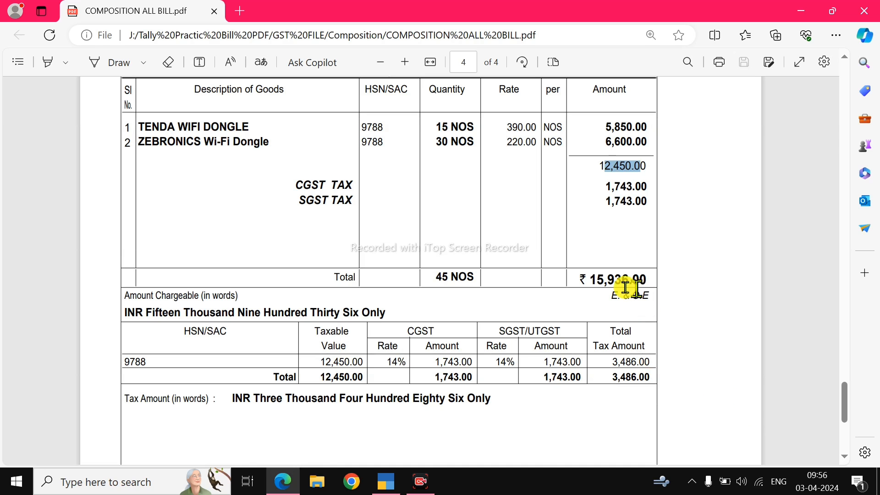
{"action": "key", "text": "alt+Tab"}
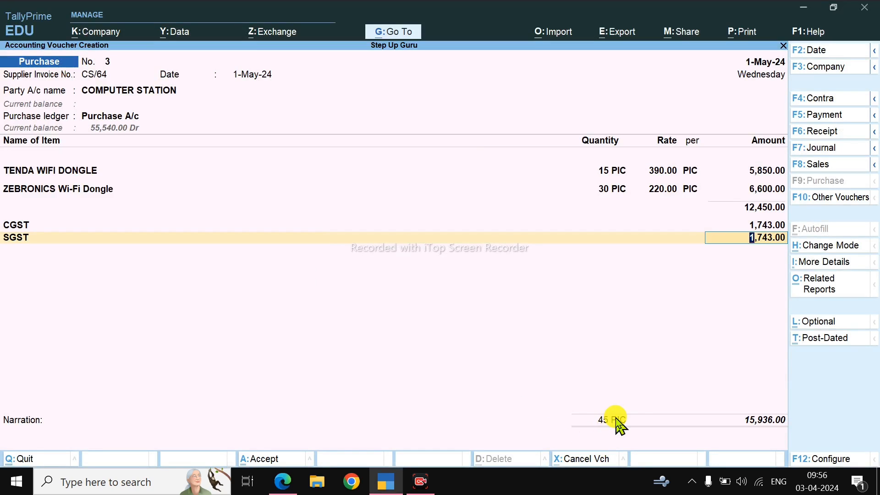
{"action": "key", "text": "Return"}
{"action": "key", "text": "Return"}
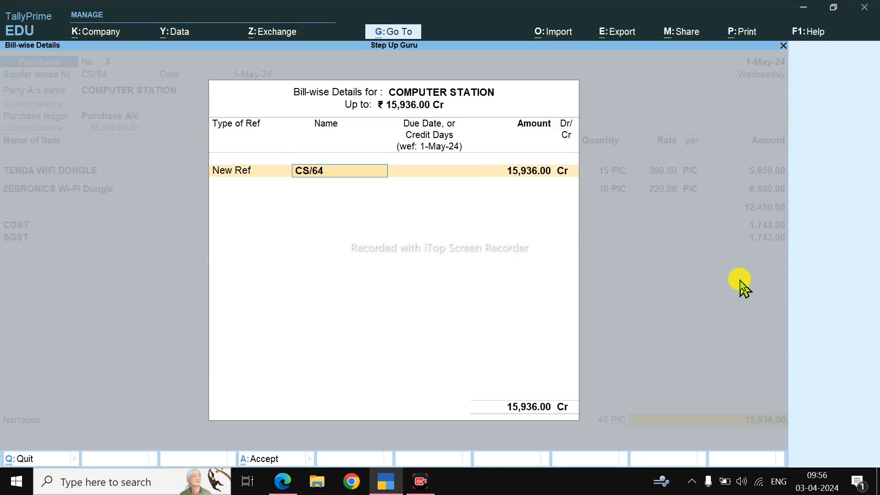
{"action": "key", "text": "Return"}
{"action": "key", "text": "Return"}
{"action": "key", "text": "Return"}
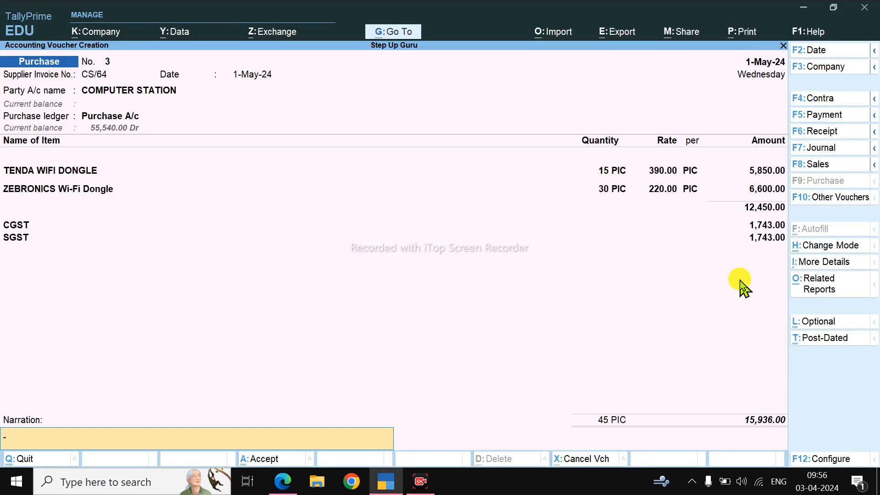
{"action": "key", "text": "Return"}
{"action": "key", "text": "Return"}
{"action": "key", "text": "Escape"}
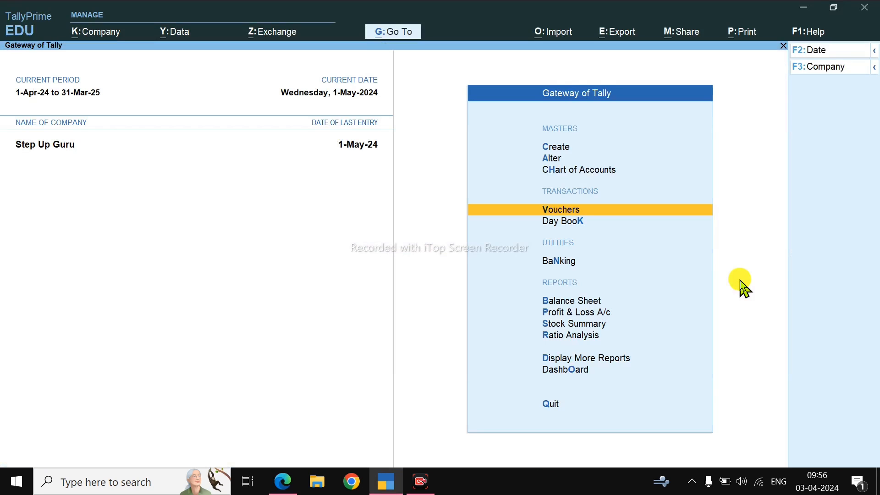
Step: Open the Stock Summary and examine the closing rates of TENDA WIFI DONGLE and ZEBRONICS Wi-Fi Dongle
{"action": "key", "text": "s"}
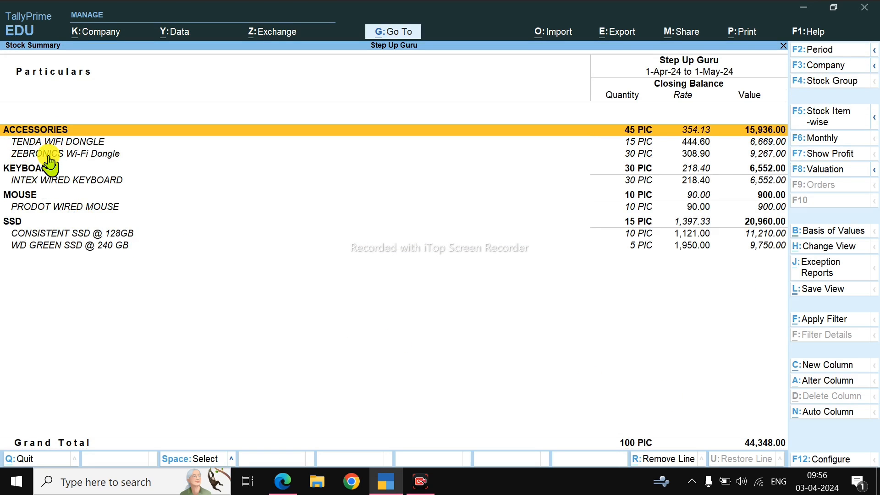
{"action": "left_click", "coordinate": [695, 142]}
{"action": "left_click", "coordinate": [691, 154]}
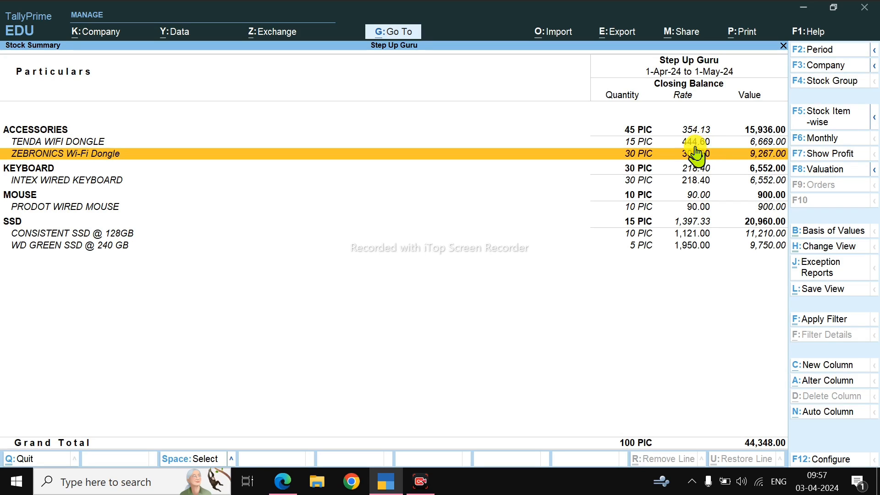
{"action": "left_click", "coordinate": [696, 143]}
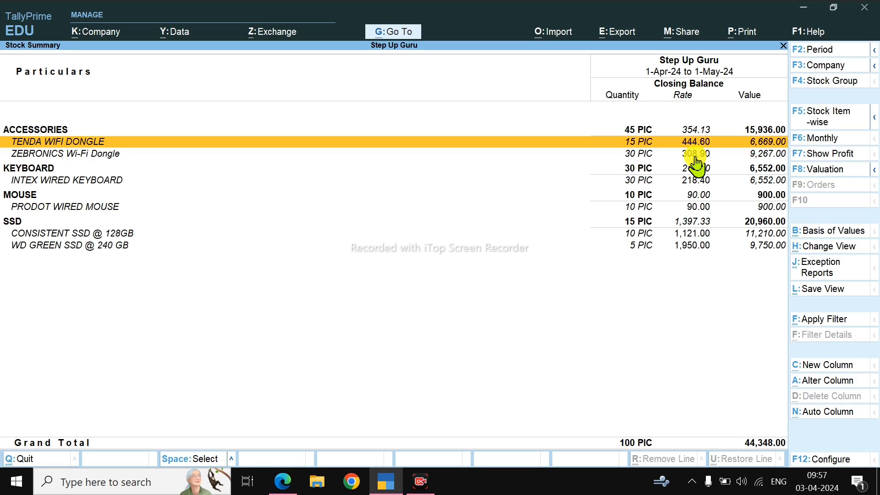
{"action": "key", "text": "Escape"}
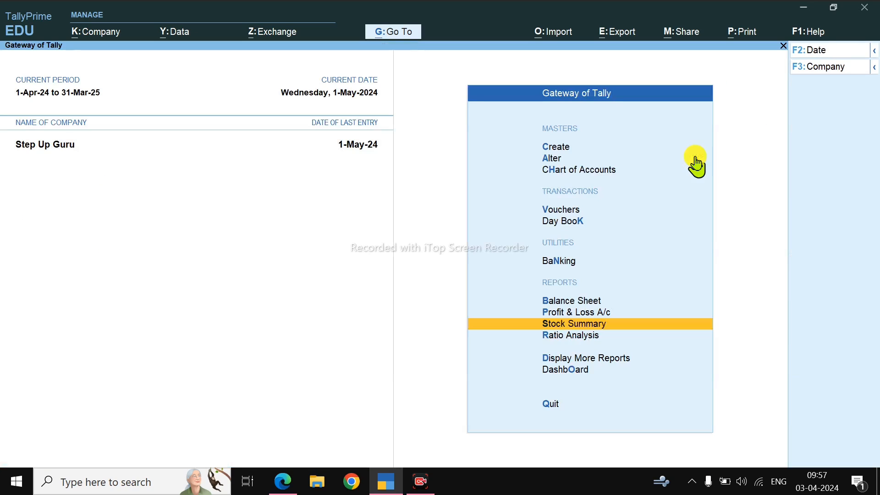
Step: Open the Profit & Loss A/c and examine the CGST and SGST lines under Indirect Expenses
{"action": "key", "text": "p"}
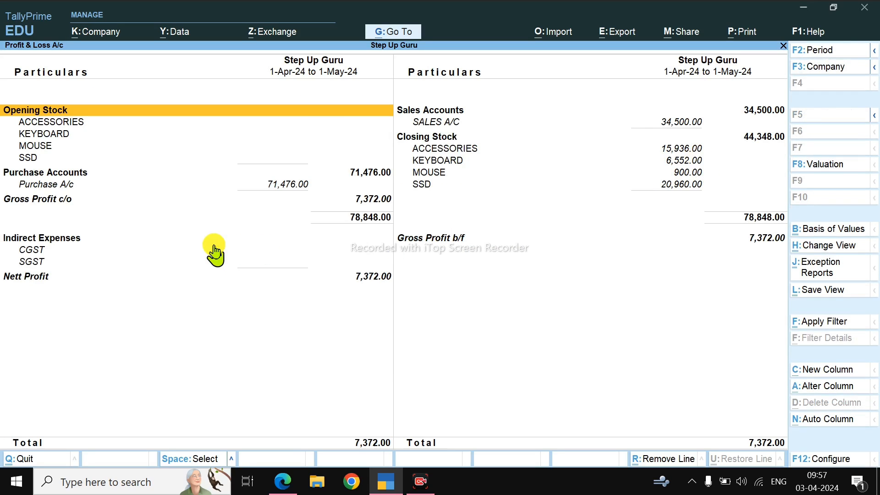
{"action": "left_click", "coordinate": [36, 261]}
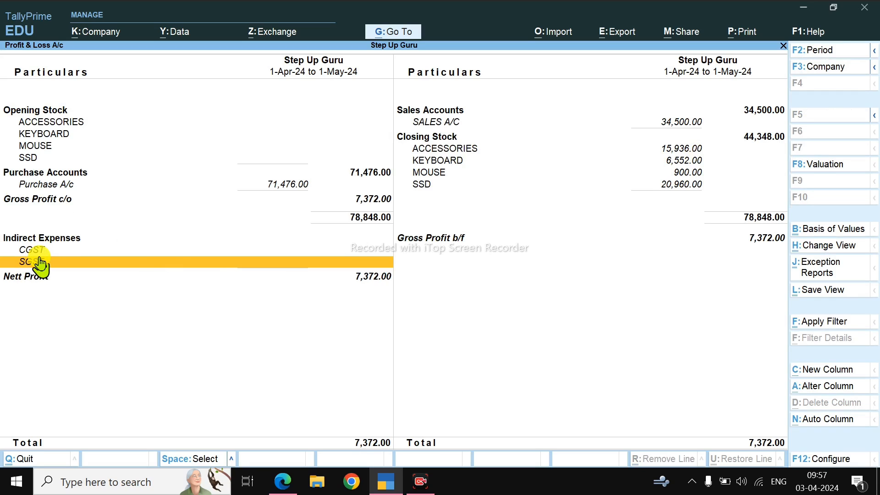
Step: Leave the Profit & Loss A/c and open the 1-May-24 COMPUTER STATION purchase voucher from the Day Book for alteration
{"action": "key", "text": "Escape"}
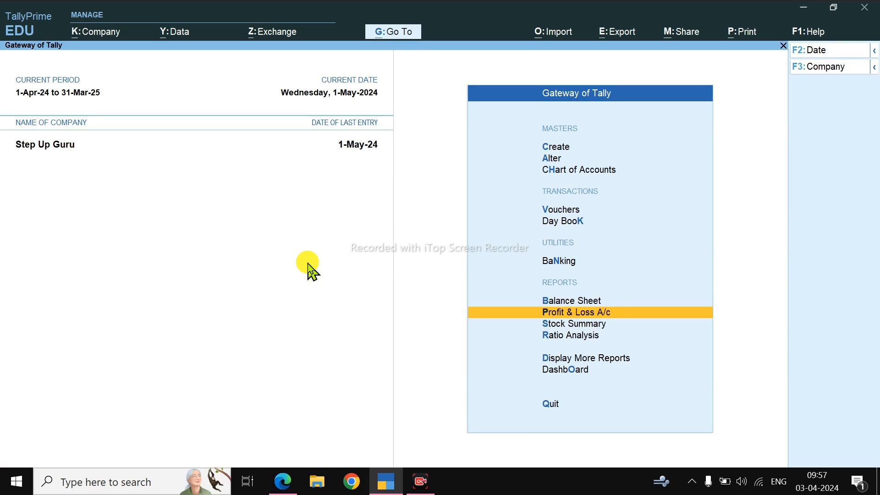
{"action": "key", "text": "d"}
{"action": "key", "text": "d"}
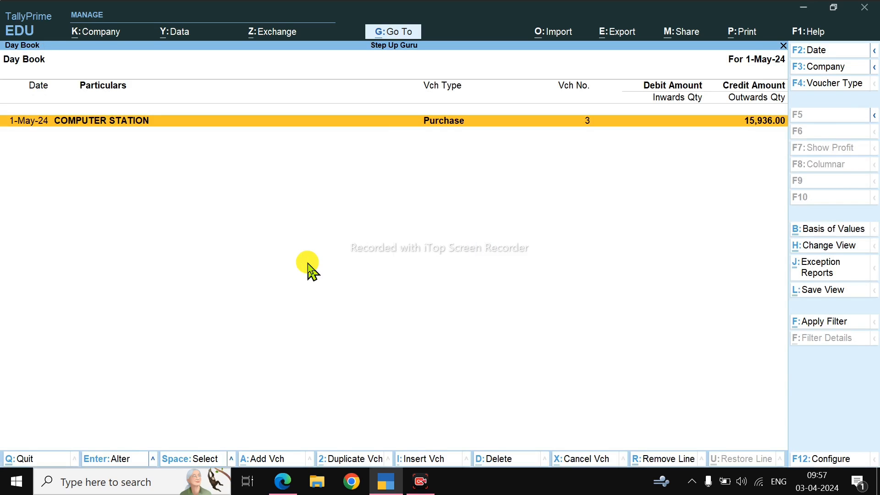
{"action": "key", "text": "Return"}
Step: Alter the CGST ledger from the voucher, setting its method of appropriation for additional purchase costs to Not Applicable, and save it
{"action": "left_click", "coordinate": [15, 226]}
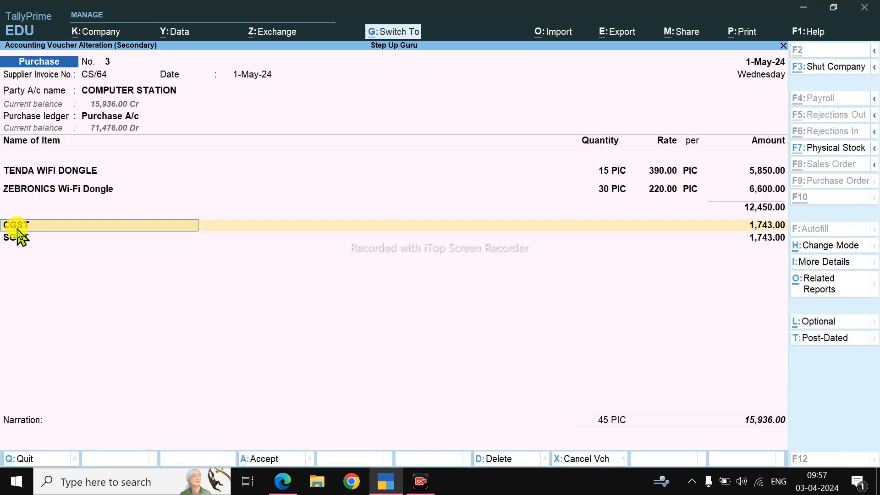
{"action": "key", "text": "ctrl+Return"}
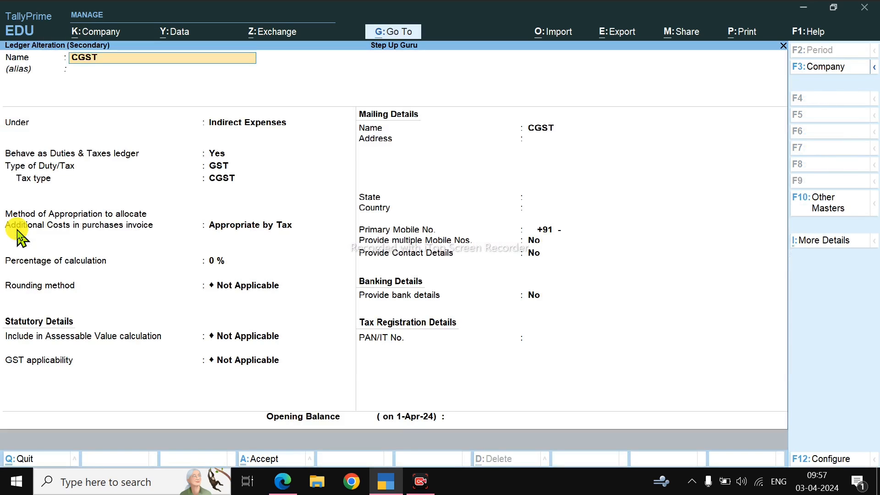
{"action": "left_click", "coordinate": [253, 225]}
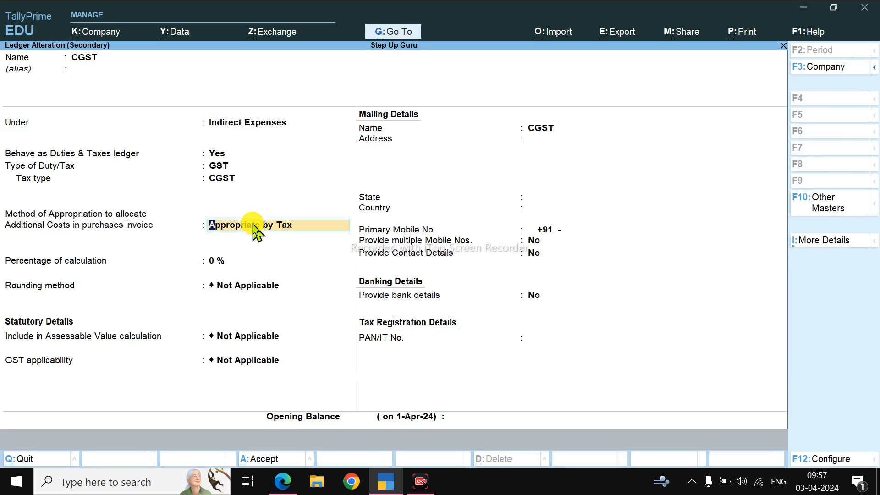
{"action": "key", "text": "Up"}
{"action": "key", "text": "Return"}
{"action": "key", "text": "Up"}
{"action": "key", "text": "Return"}
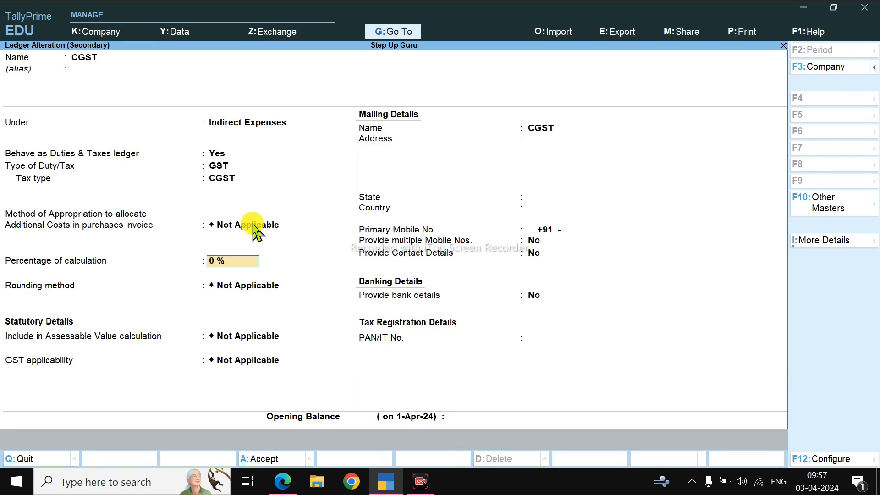
{"action": "key", "text": "Return"}
{"action": "key", "text": "ctrl+a"}
Step: Alter the SGST ledger from the voucher, setting its method of appropriation for additional purchase costs to Not Applicable, and save it
{"action": "key", "text": "Down"}
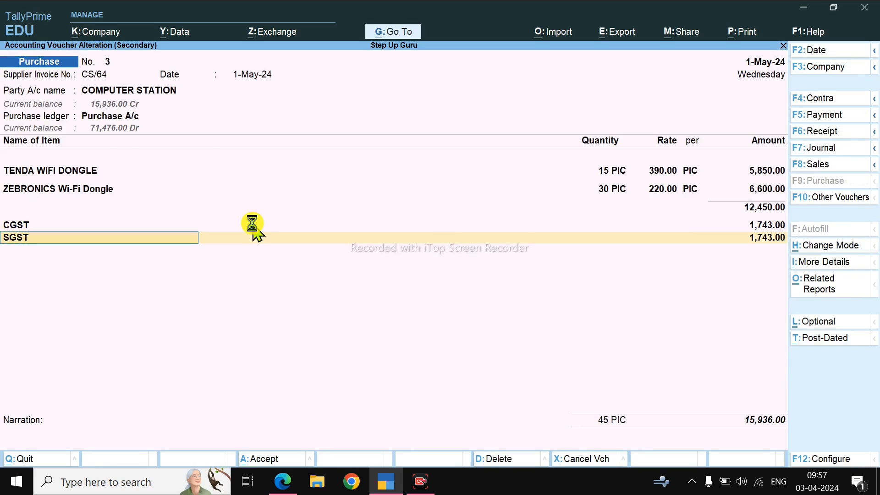
{"action": "key", "text": "ctrl+Return"}
{"action": "key", "text": "Up"}
{"action": "key", "text": "Return"}
{"action": "key", "text": "Return"}
{"action": "key", "text": "Up"}
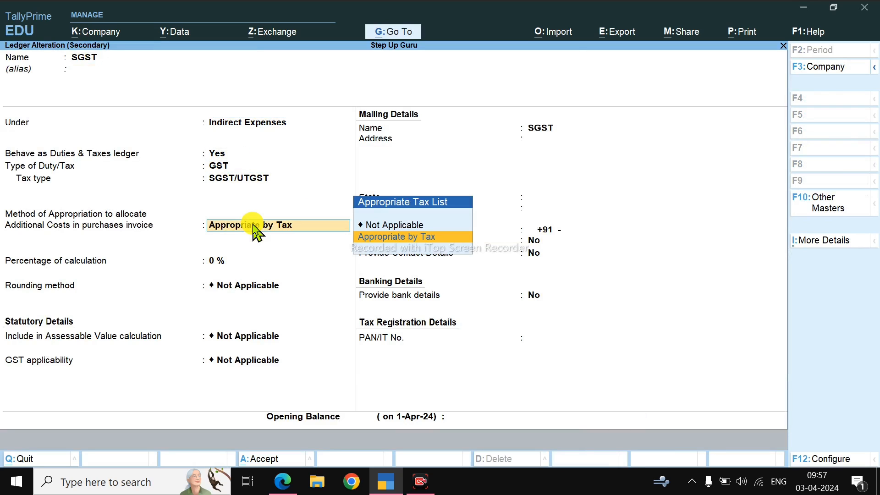
{"action": "key", "text": "Up"}
{"action": "key", "text": "Return"}
{"action": "key", "text": "Return"}
Step: Re-save the COMPUTER STATION purchase voucher without a narration and return to the Gateway of Tally
{"action": "key", "text": "Return"}
{"action": "key", "text": "Return"}
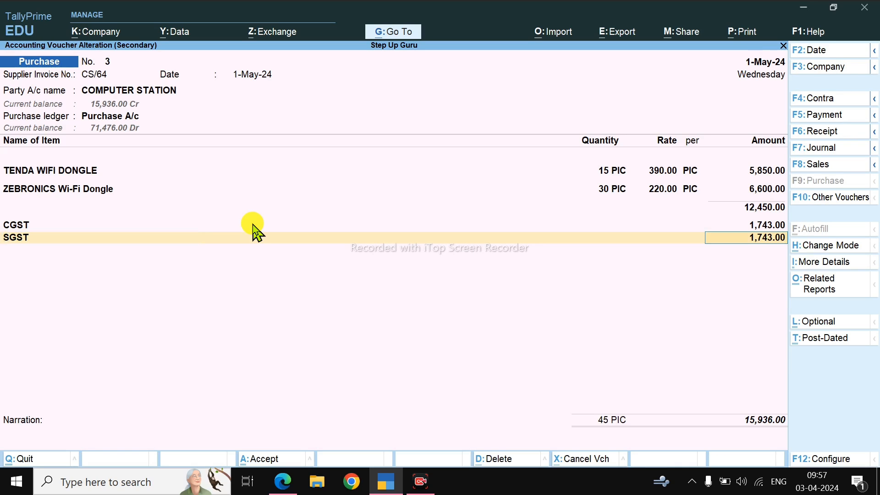
{"action": "key", "text": "Return"}
{"action": "key", "text": "Return"}
{"action": "key", "text": "Return"}
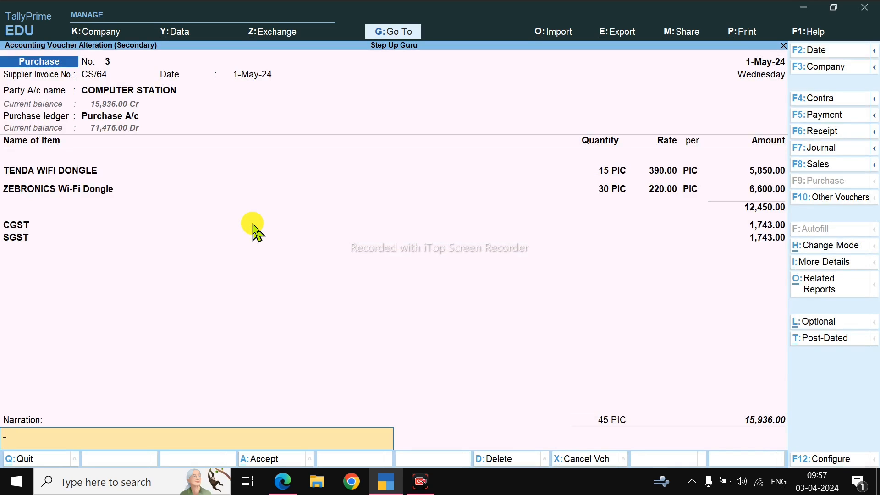
{"action": "key", "text": "Return"}
{"action": "key", "text": "Return"}
{"action": "key", "text": "Escape"}
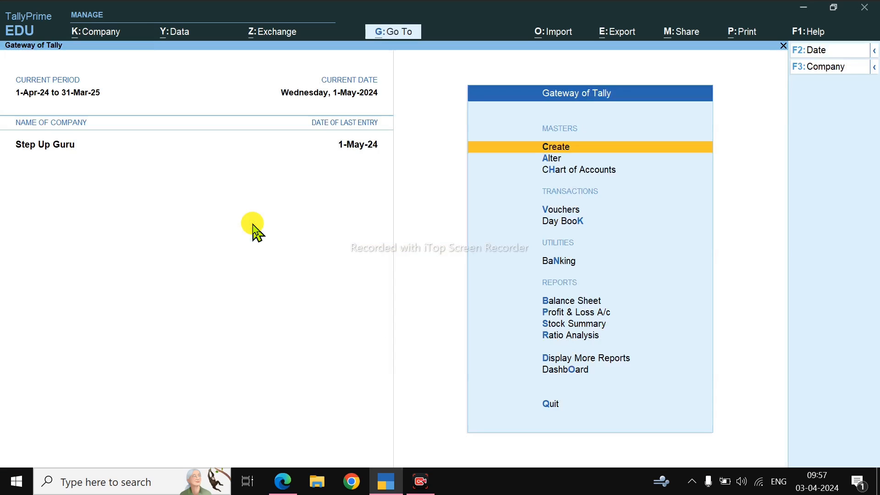
Step: Examine the CGST and SGST expenses in the Profit & Loss A/c, tracing the SGST line to its purchase voucher
{"action": "key", "text": "p"}
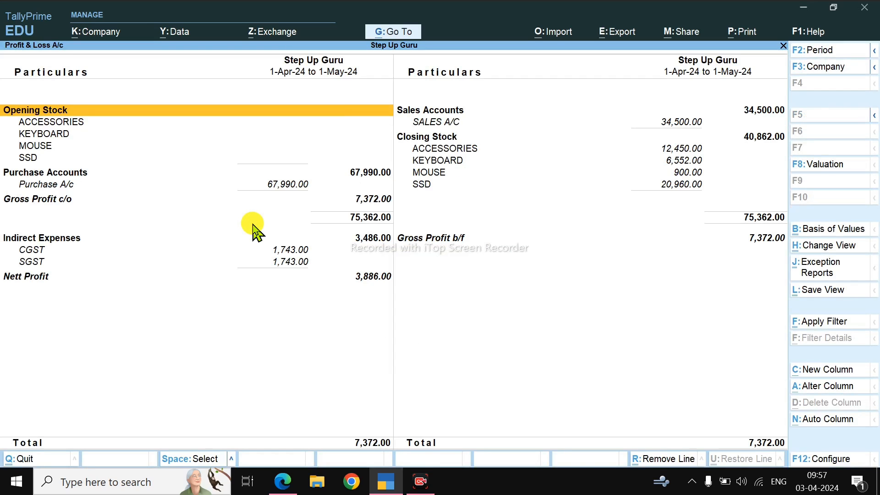
{"action": "left_click", "coordinate": [296, 254]}
{"action": "left_click", "coordinate": [292, 262]}
{"action": "left_click", "coordinate": [292, 261]}
{"action": "key", "text": "Return"}
{"action": "key", "text": "Return"}
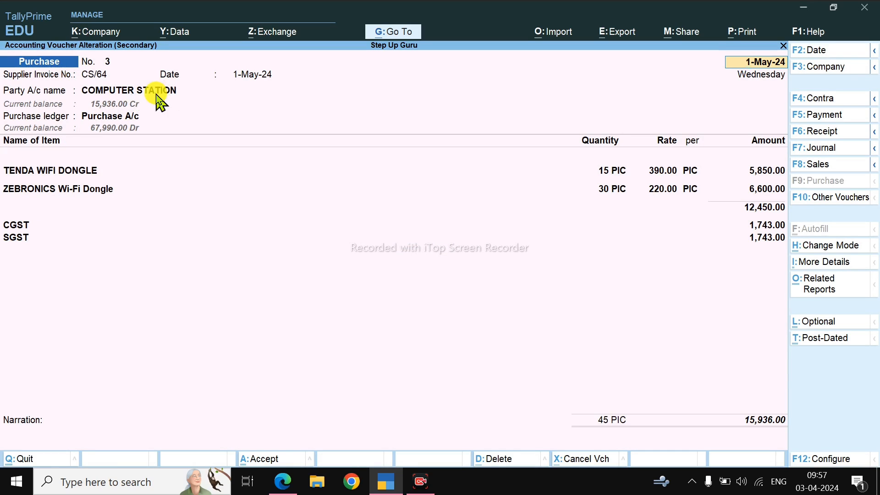
{"action": "key", "text": "Escape"}
{"action": "key", "text": "Escape"}
{"action": "key", "text": "Escape"}
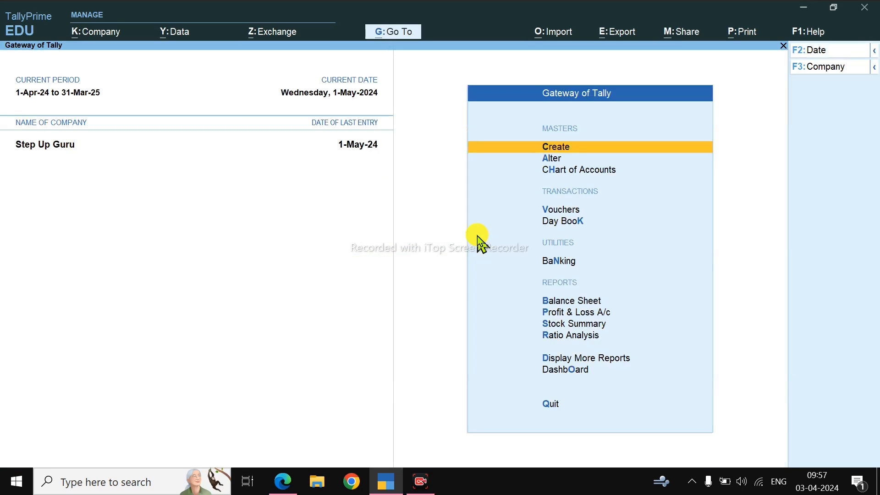
{"action": "key", "text": "d"}
{"action": "key", "text": "a"}
{"action": "key", "text": "s"}
{"action": "key", "text": "Escape"}
{"action": "key", "text": "Escape"}
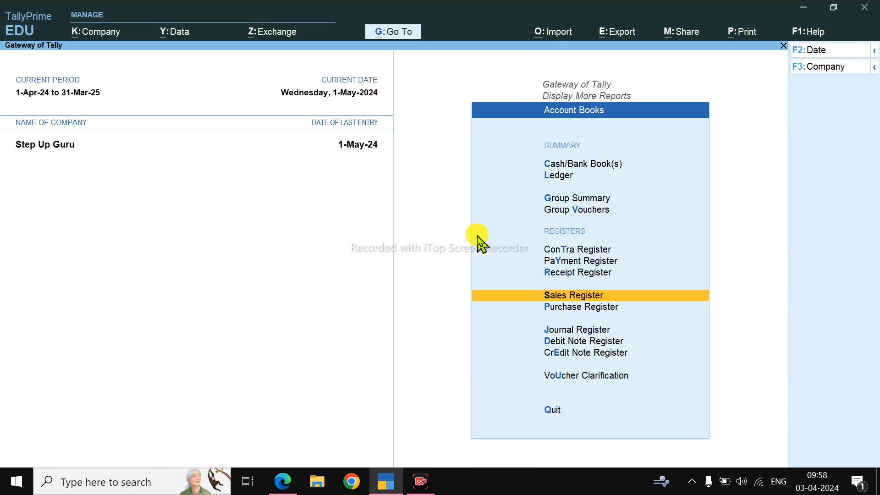
Step: Open the H.K COMPUTERS purchase voucher from April in the Purchase Register for alteration
{"action": "key", "text": "d"}
{"action": "key", "text": "a"}
{"action": "key", "text": "p"}
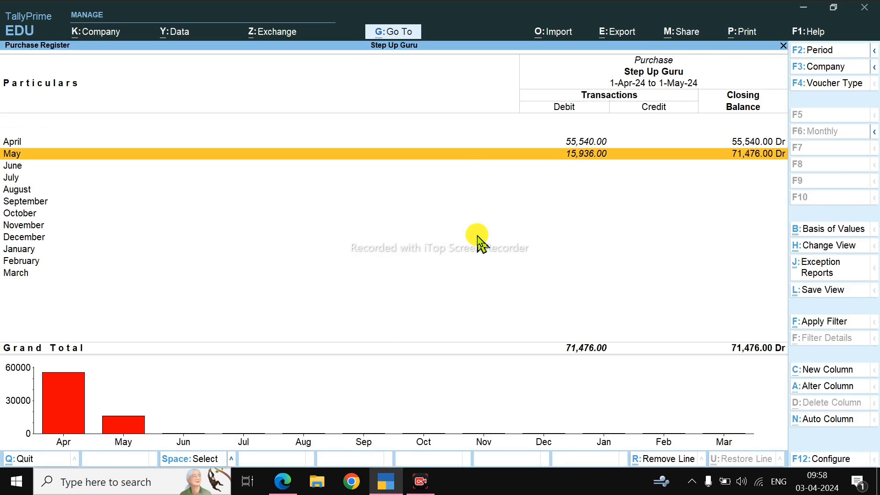
{"action": "key", "text": "Up"}
{"action": "key", "text": "Return"}
Step: Accept every existing entry in the H.K COMPUTERS purchase voucher and re-save it without a narration
{"action": "key", "text": "Return"}
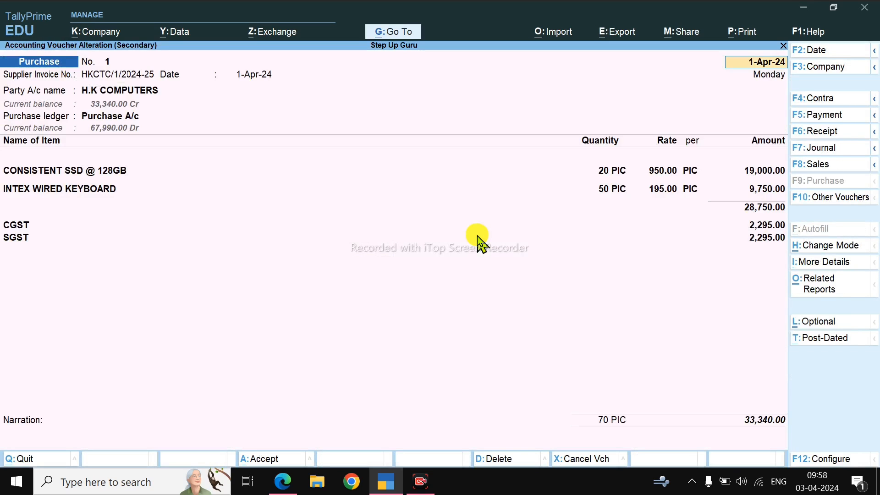
{"action": "key", "text": "Return"}
{"action": "key", "text": "Return"}
{"action": "key", "text": "Return"}
{"action": "key", "text": "Return"}
{"action": "key", "text": "Return"}
{"action": "key", "text": "Return"}
{"action": "key", "text": "Return"}
{"action": "key", "text": "Return"}
{"action": "key", "text": "Return"}
{"action": "key", "text": "Return"}
{"action": "key", "text": "Return"}
{"action": "key", "text": "Return"}
{"action": "key", "text": "Return"}
{"action": "key", "text": "Return"}
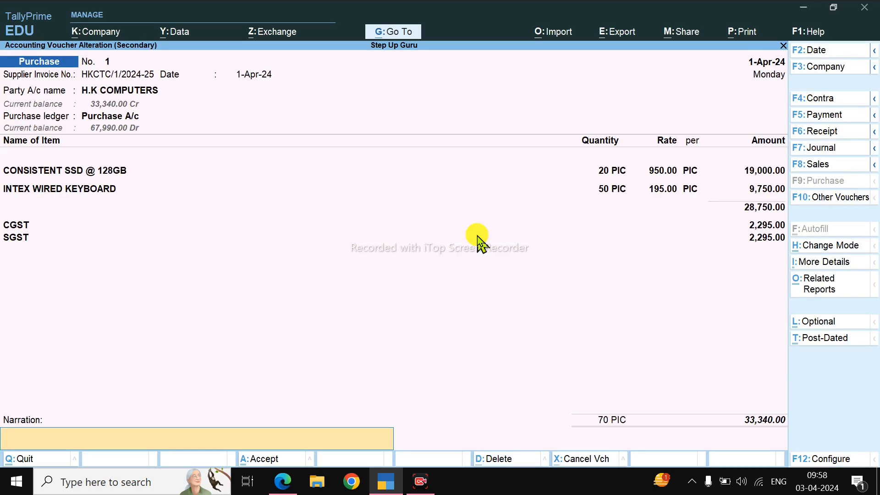
{"action": "key", "text": "Return"}
{"action": "key", "text": "Return"}
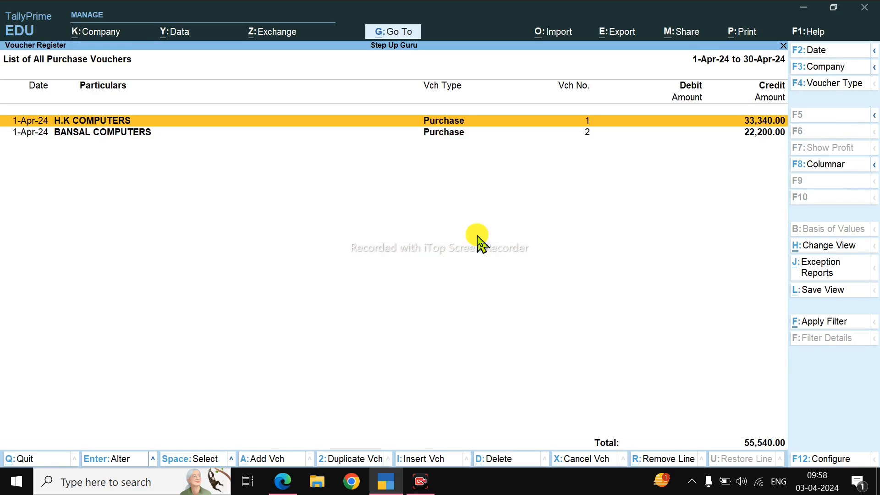
Step: Leave the Purchase Register and examine the updated CGST and SGST lines in the Profit & Loss A/c
{"action": "key", "text": "Escape"}
{"action": "key", "text": "Escape"}
{"action": "key", "text": "Escape"}
{"action": "key", "text": "Escape"}
{"action": "key", "text": "n"}
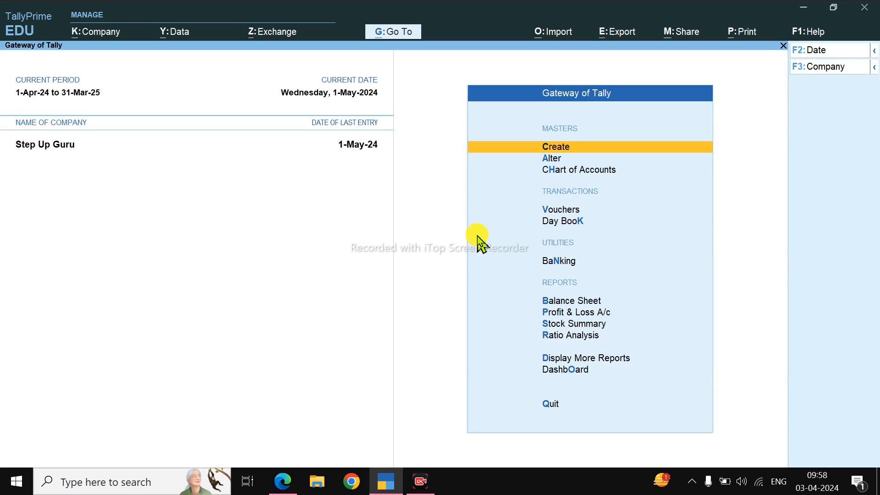
{"action": "key", "text": "p"}
{"action": "left_click", "coordinate": [293, 250]}
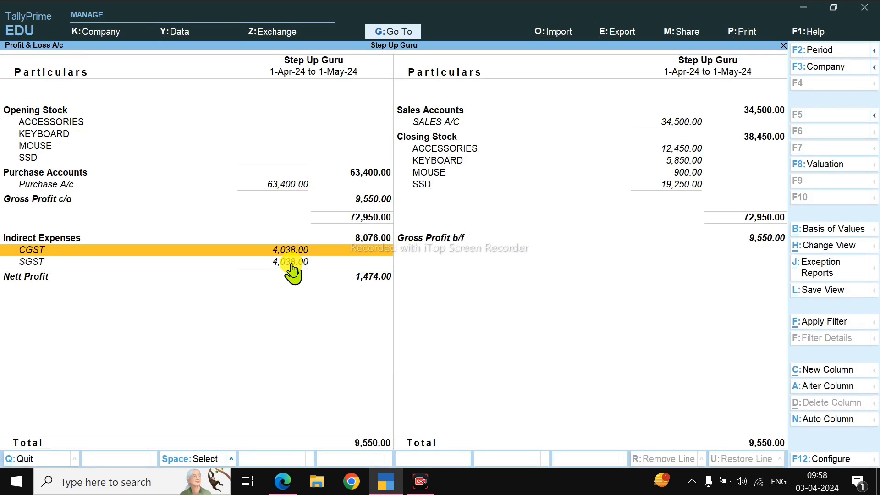
{"action": "left_click", "coordinate": [288, 262]}
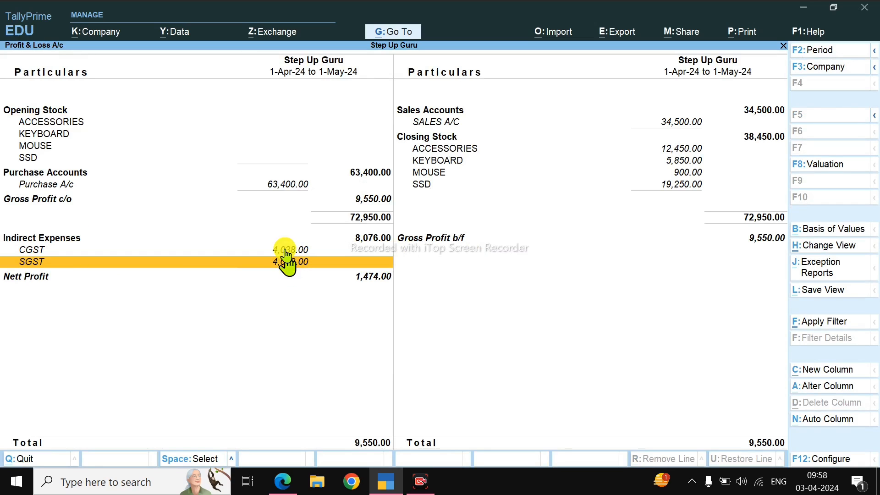
{"action": "key", "text": "Escape"}
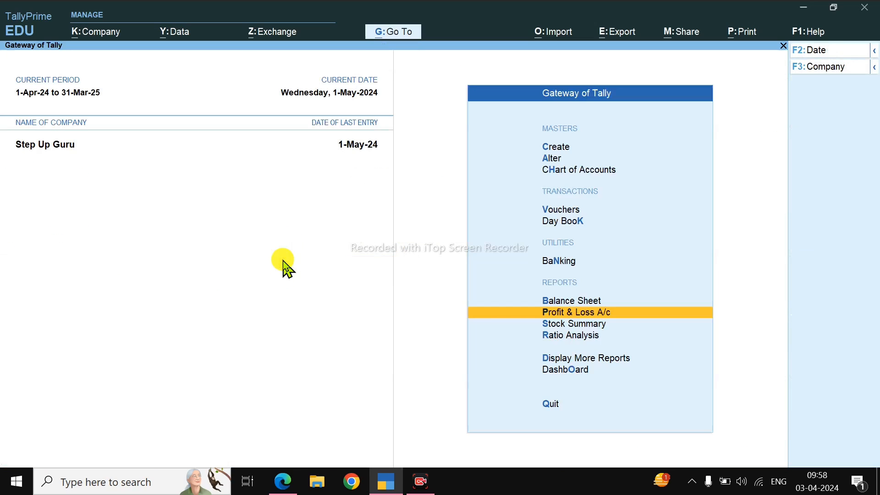
Step: Review the item closing rates in the Stock Summary and the profit figures in the Profit & Loss A/c
{"action": "key", "text": "s"}
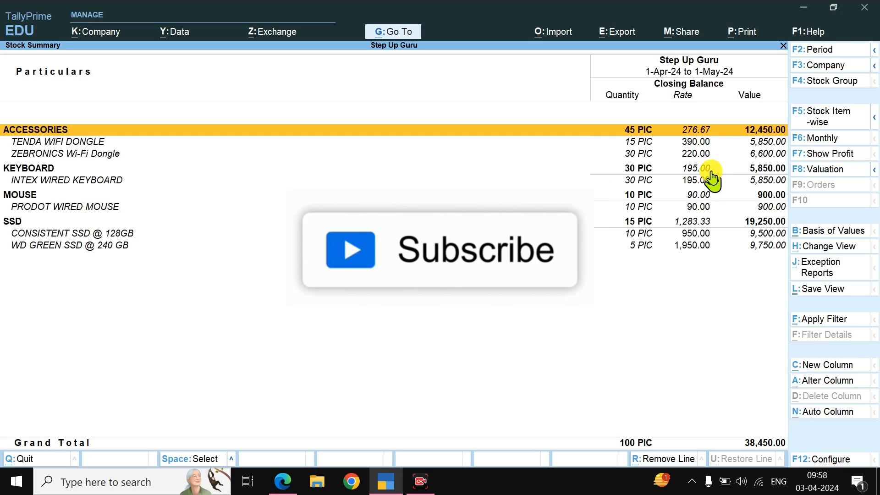
{"action": "key", "text": "Escape"}
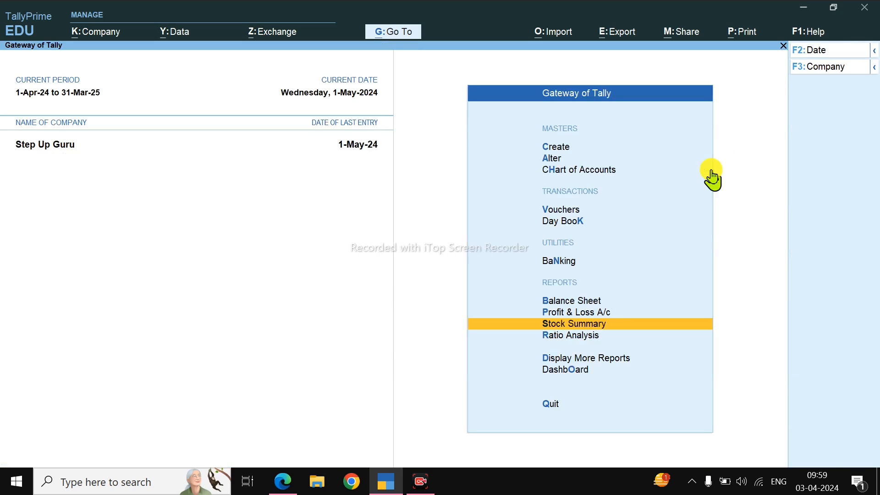
{"action": "key", "text": "p"}
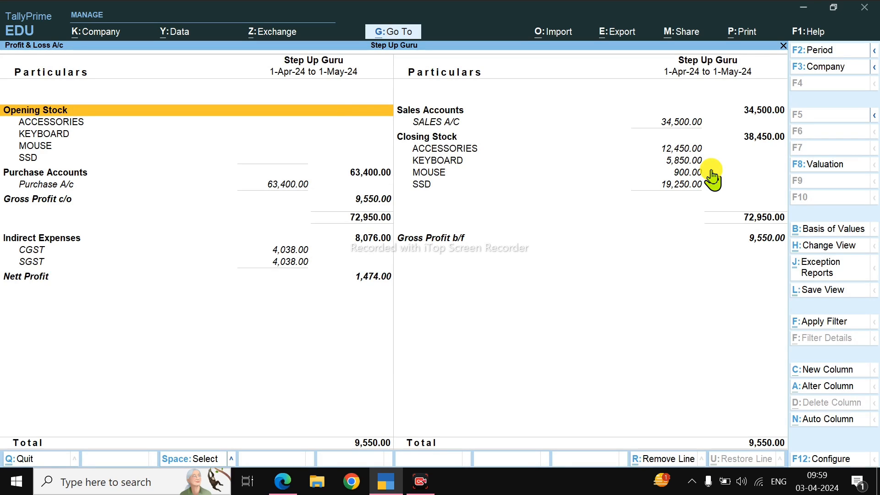
{"action": "key", "text": "Escape"}
{"action": "key", "text": "Escape"}
{"action": "key", "text": "n"}
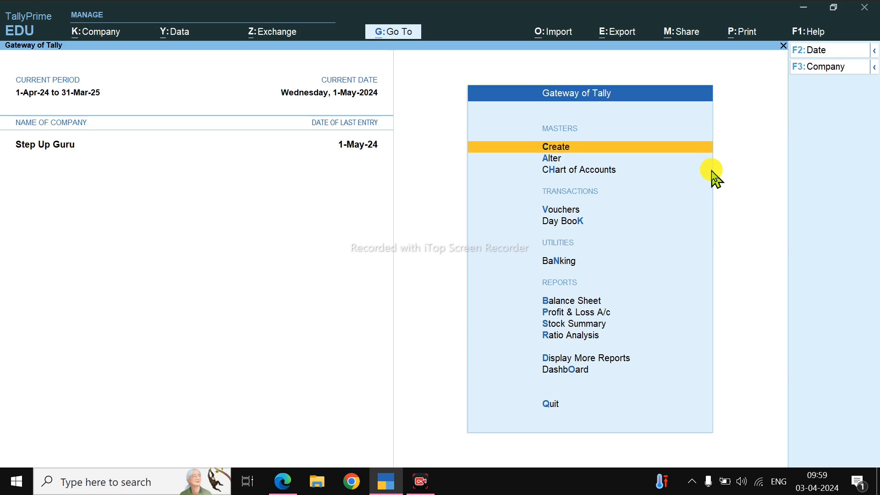
Step: Open the Sales Register from the account books and check the total sales
{"action": "key", "text": "d"}
{"action": "key", "text": "a"}
{"action": "key", "text": "s"}
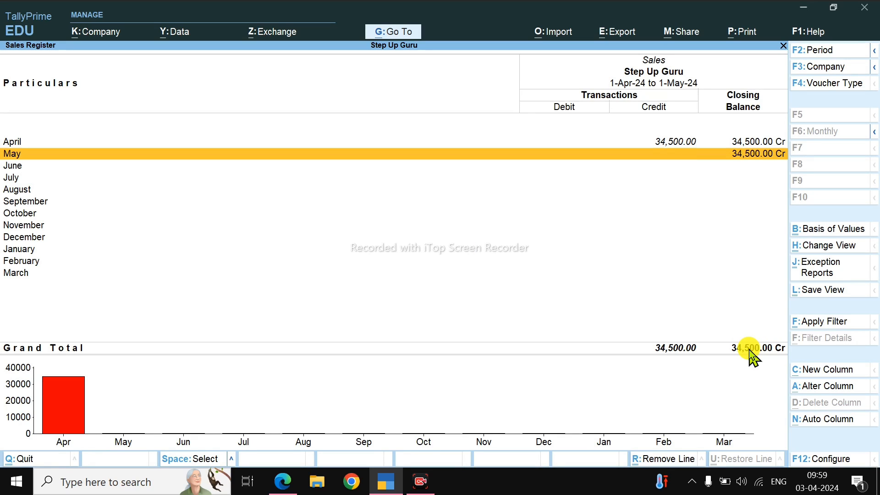
Step: Switch to Calculator and calculate 1% of the 34500 sales total
{"action": "left_click", "coordinate": [16, 481]}
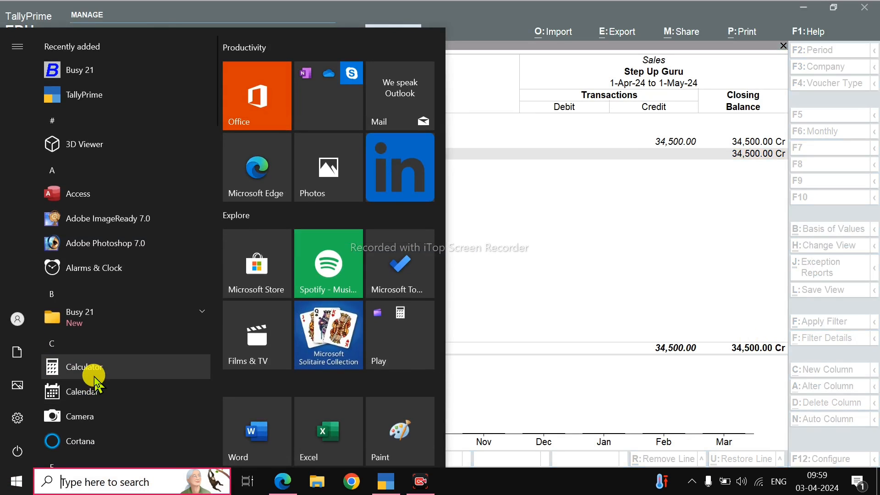
{"action": "left_click", "coordinate": [82, 366]}
{"action": "type", "text": "34"}
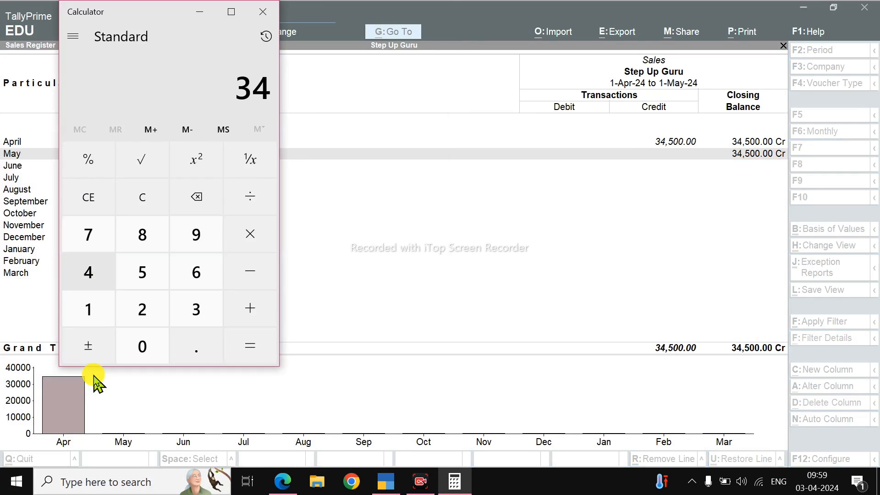
{"action": "type", "text": "500*1"}
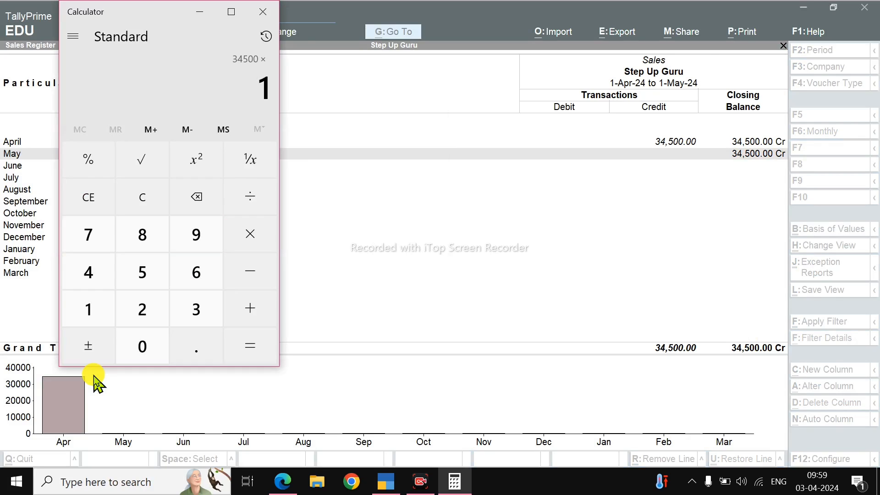
{"action": "type", "text": "%"}
{"action": "key", "text": "Return"}
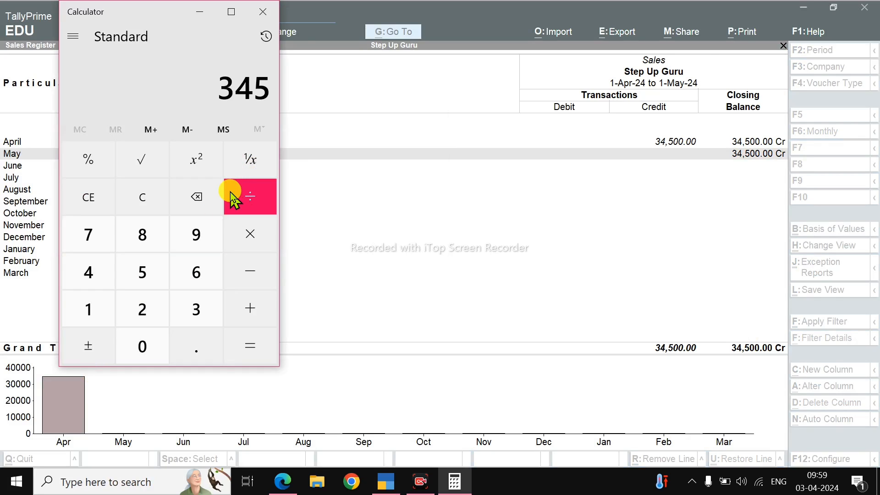
Step: Halve the calculated 1% tax by dividing it by 2, close Calculator, and return to the Gateway of Tally
{"action": "left_click", "coordinate": [245, 197]}
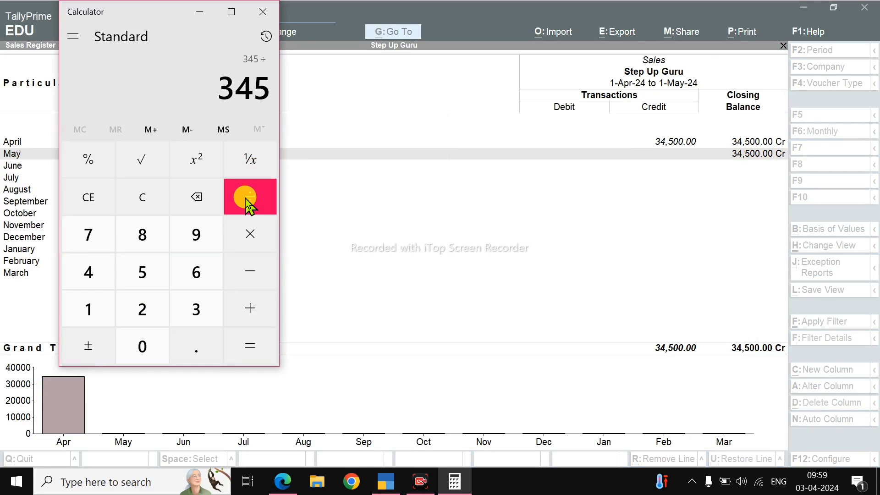
{"action": "type", "text": "2"}
{"action": "key", "text": "Return"}
{"action": "type", "text": "*2"}
{"action": "key", "text": "Return"}
{"action": "left_click", "coordinate": [245, 198]}
{"action": "type", "text": "2"}
{"action": "key", "text": "Return"}
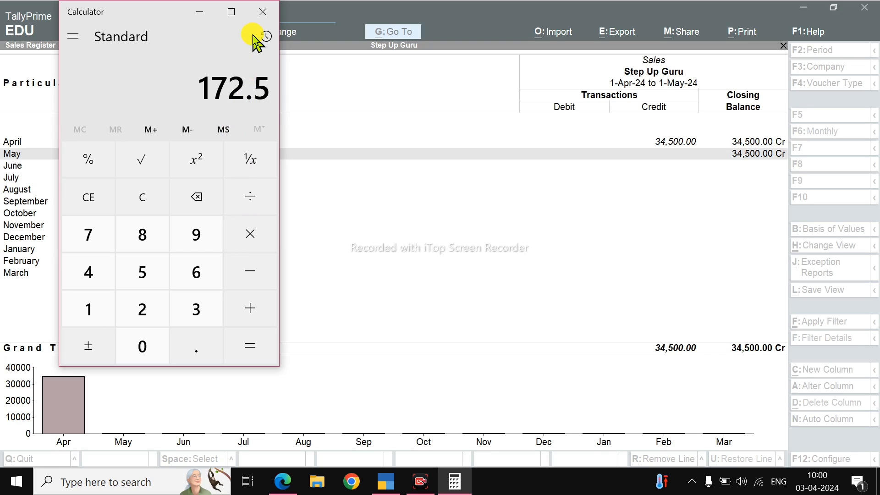
{"action": "left_click", "coordinate": [266, 18]}
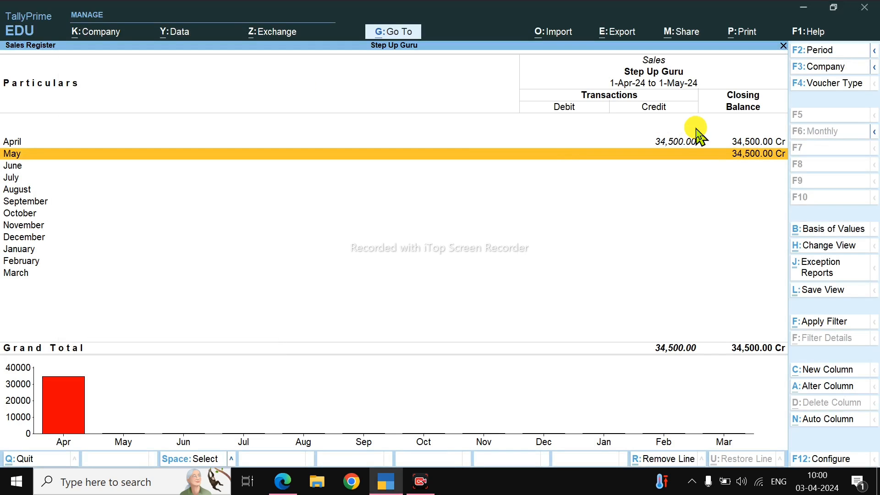
{"action": "key", "text": "Escape"}
{"action": "key", "text": "Escape"}
{"action": "key", "text": "Escape"}
{"action": "key", "text": "Escape"}
{"action": "key", "text": "Escape"}
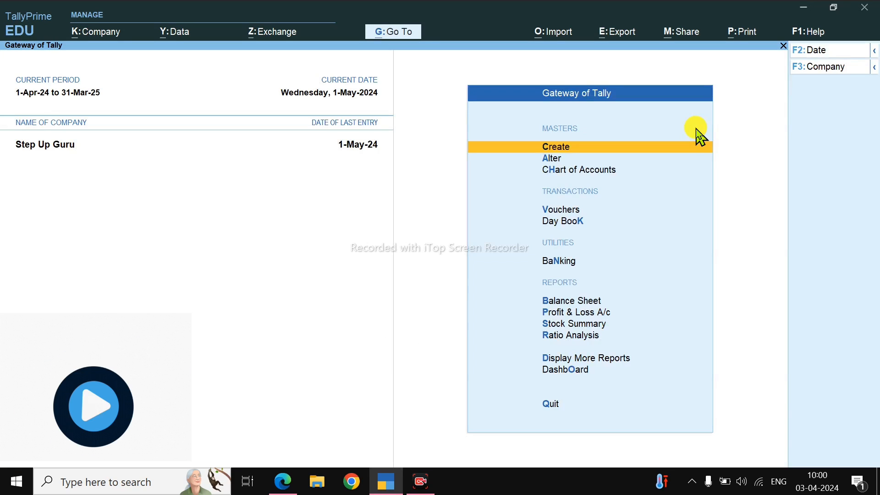